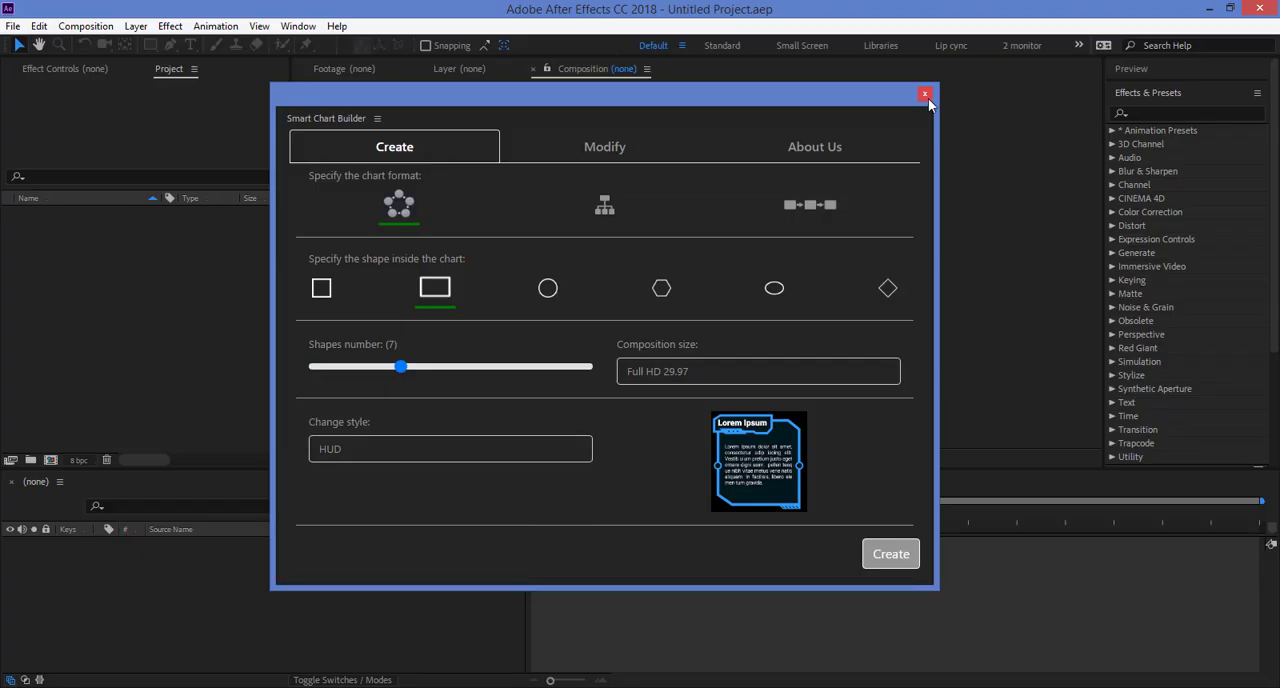
# Step: Close the Smart Chart Builder extension and reopen it
pyautogui.click(925, 95)
pyautogui.click(297, 27)
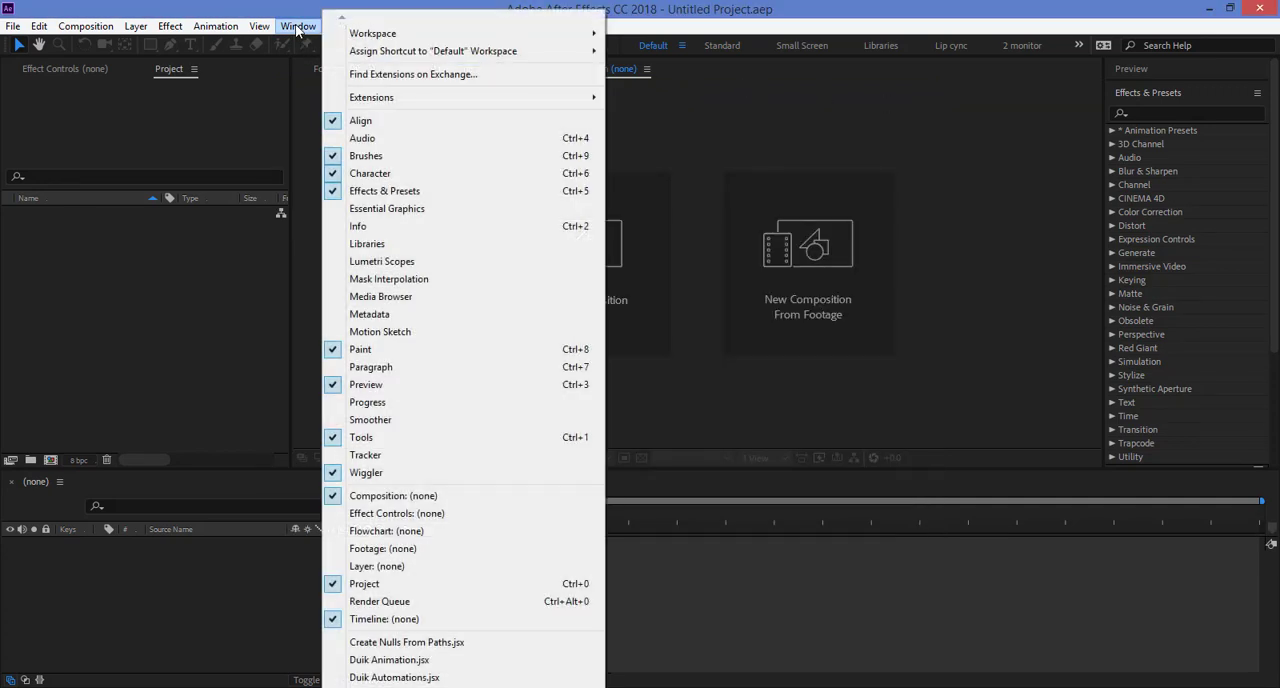
pyautogui.moveTo(396, 99)
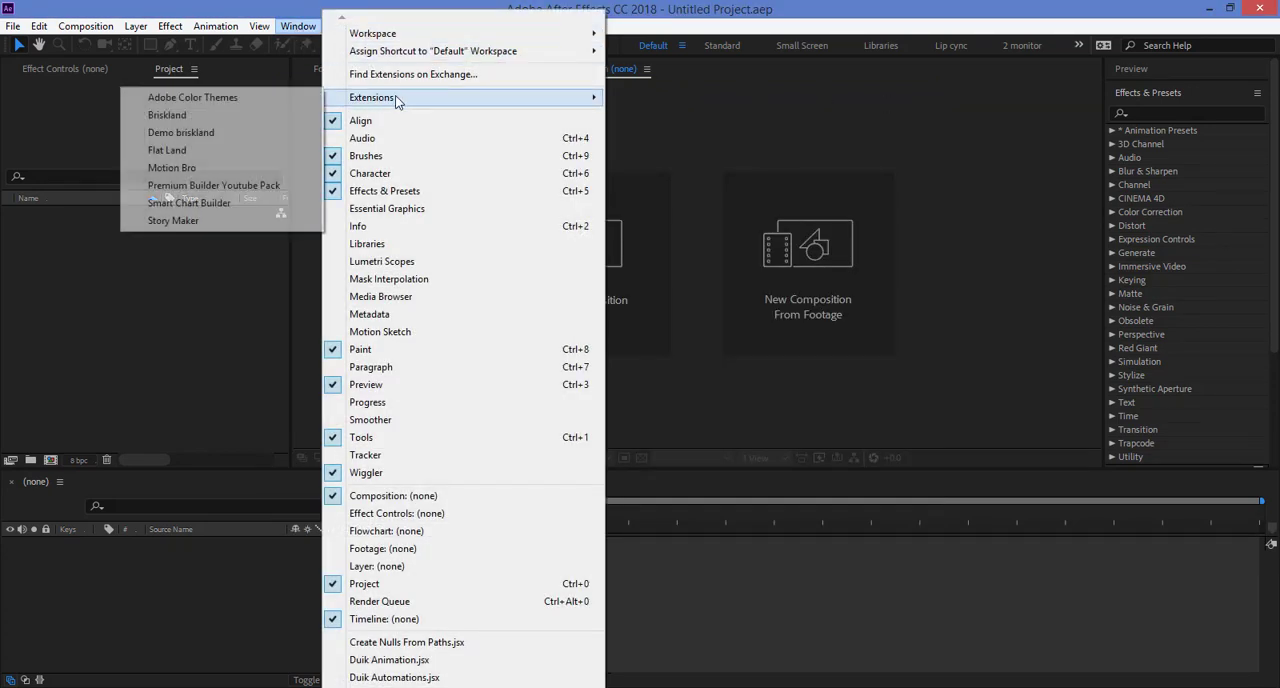
pyautogui.click(186, 204)
# Step: Create a new empty project
pyautogui.click(13, 27)
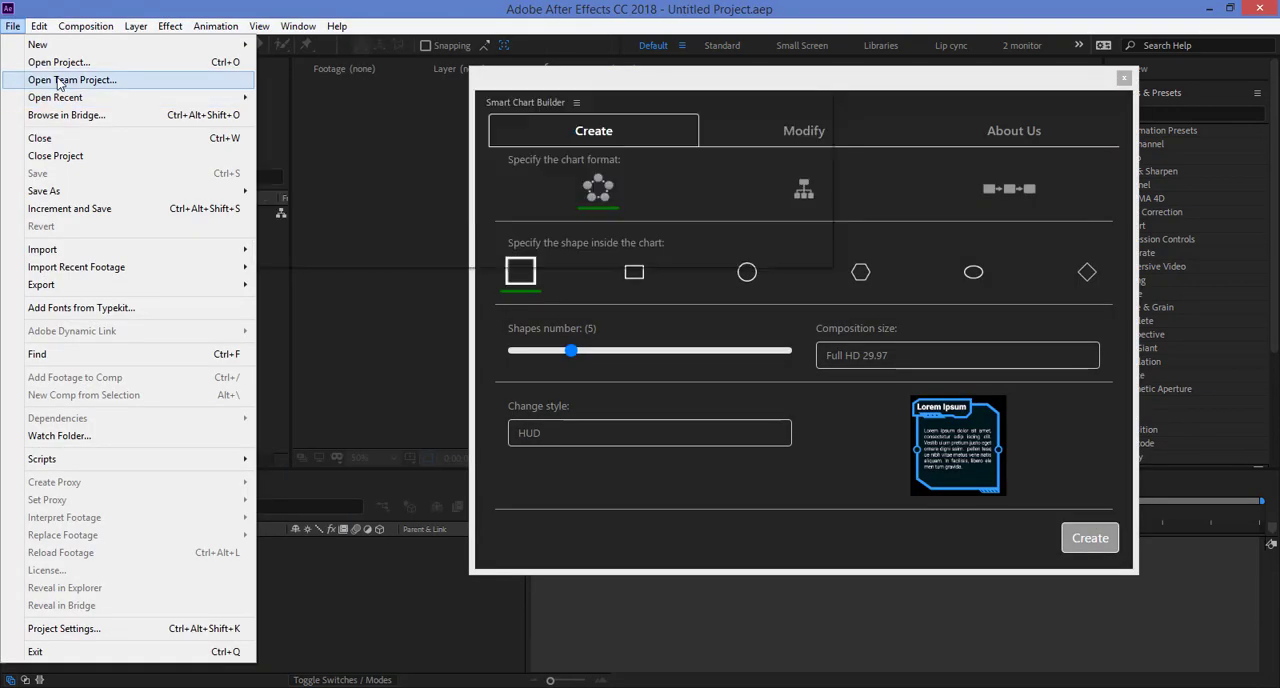
pyautogui.moveTo(50, 97)
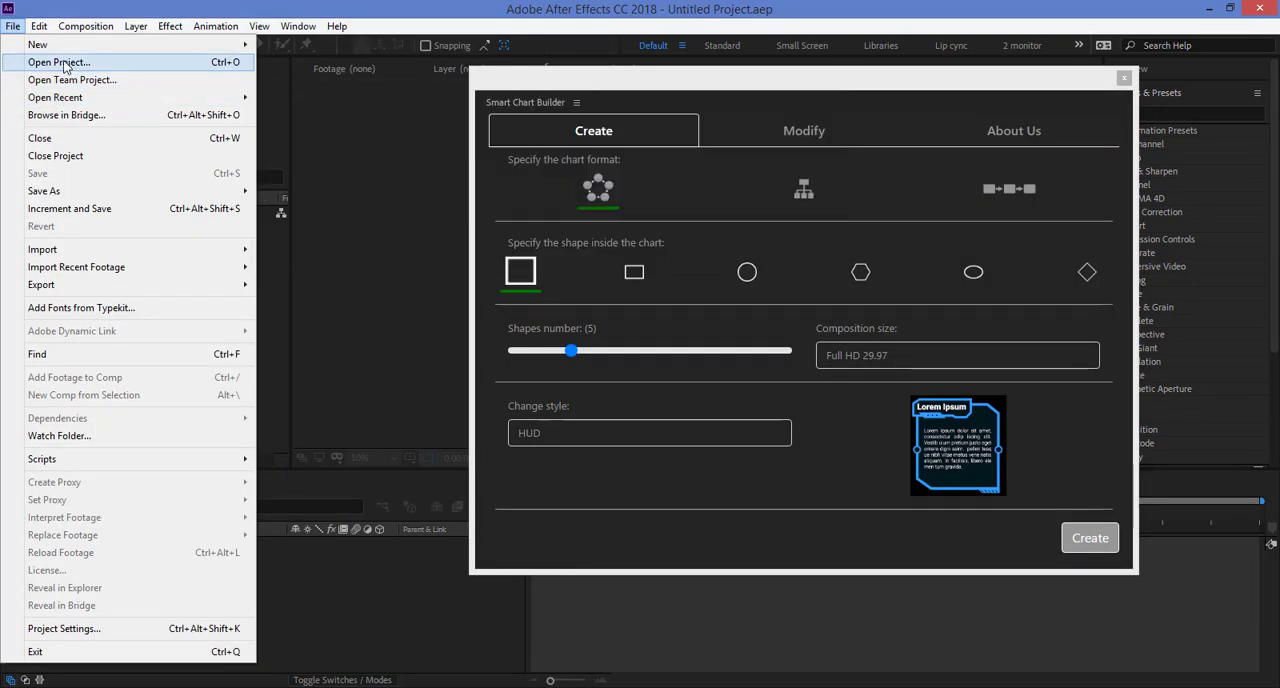
pyautogui.moveTo(58, 45)
pyautogui.click(303, 46)
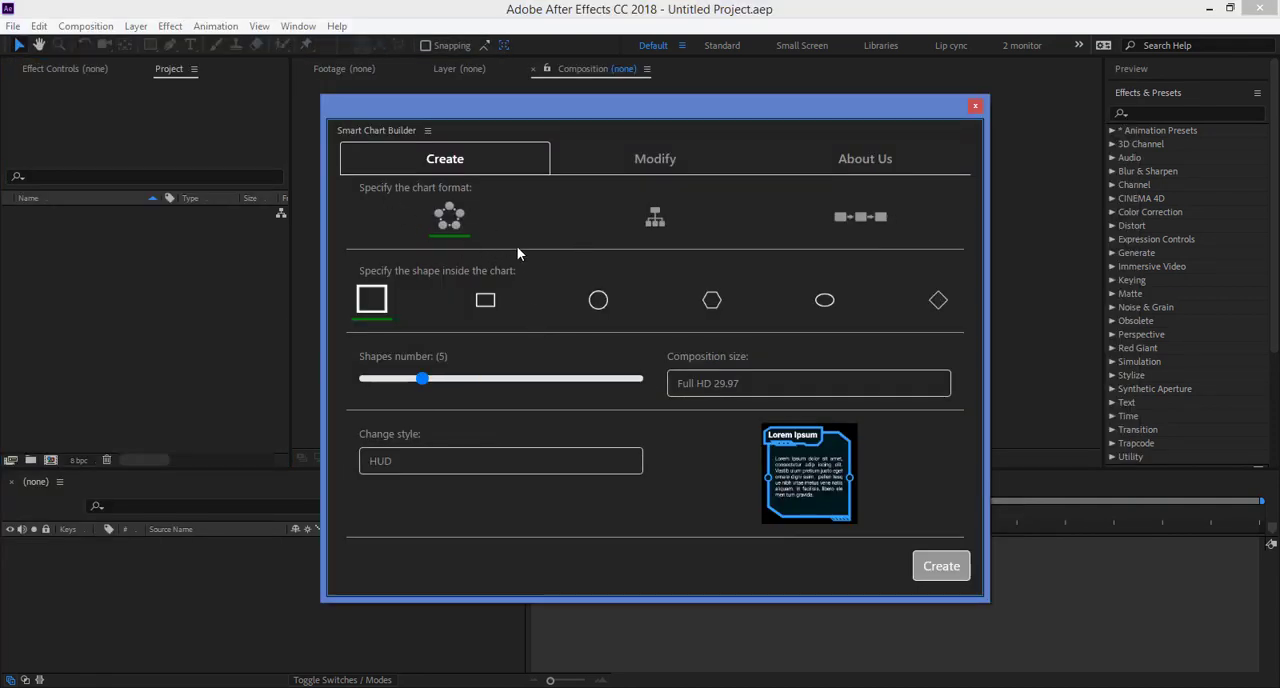
# Step: Configure the chart as a tree format with rectangle shapes and set the number of shapes to 6
pyautogui.click(654, 220)
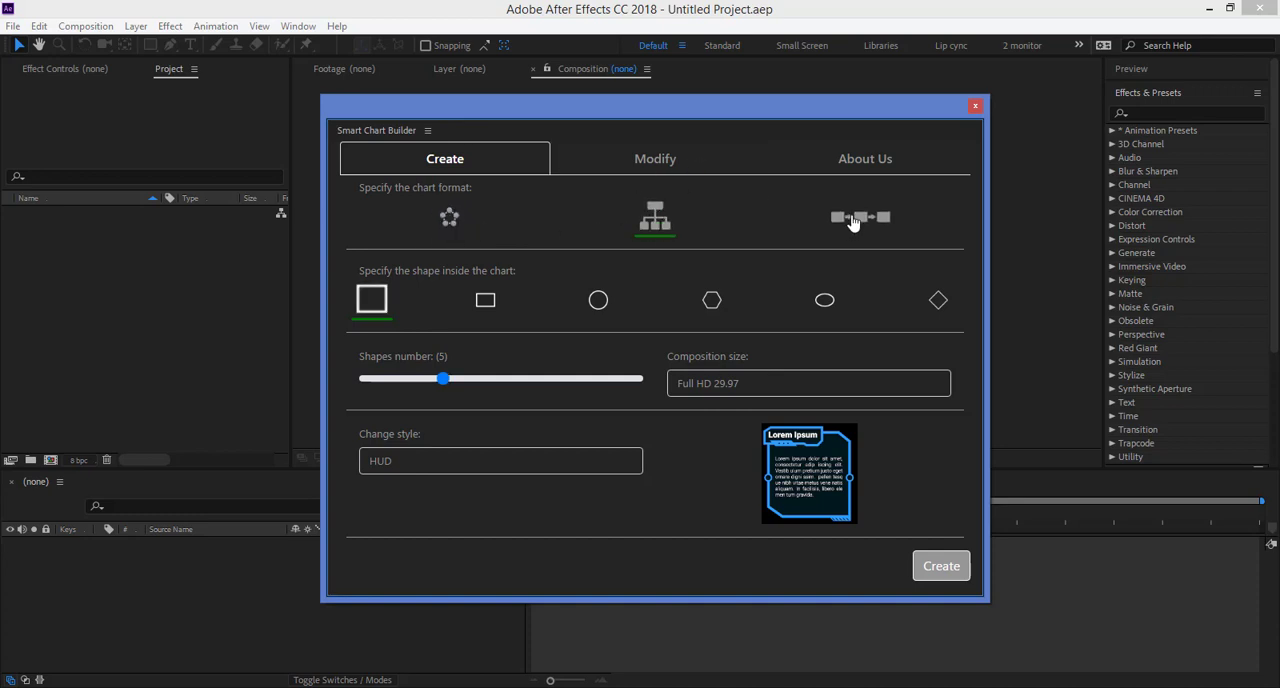
pyautogui.click(852, 220)
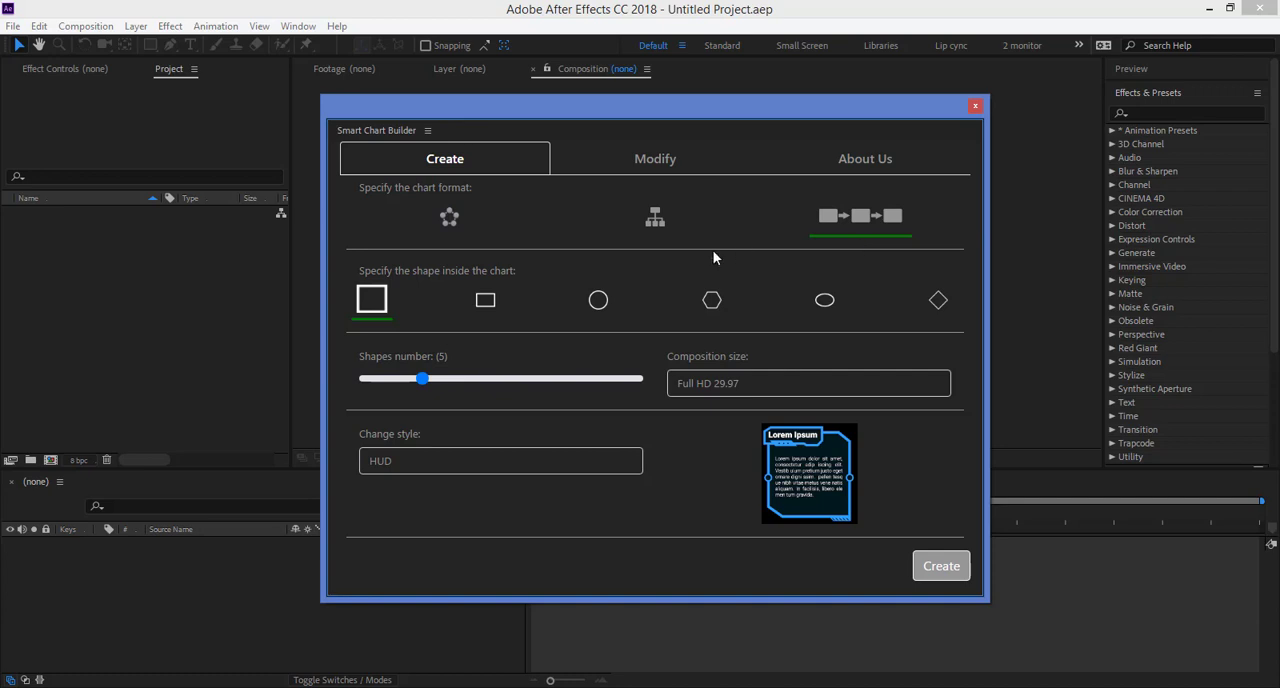
pyautogui.click(655, 224)
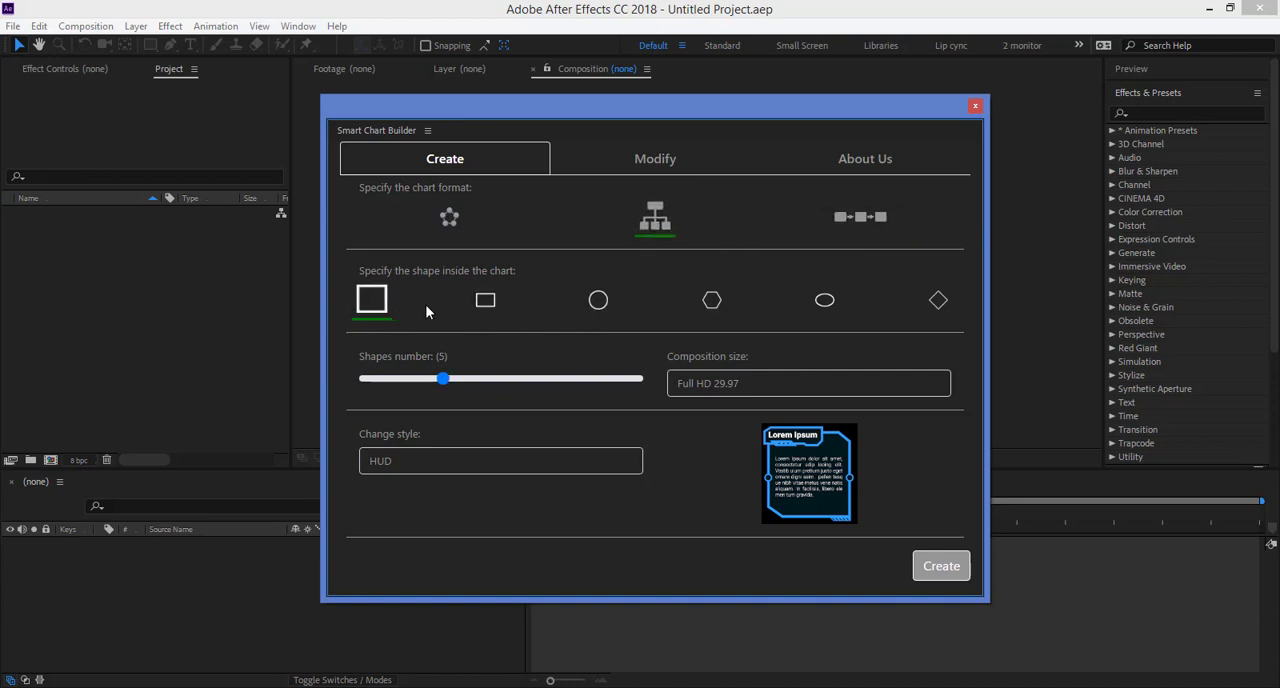
pyautogui.click(482, 300)
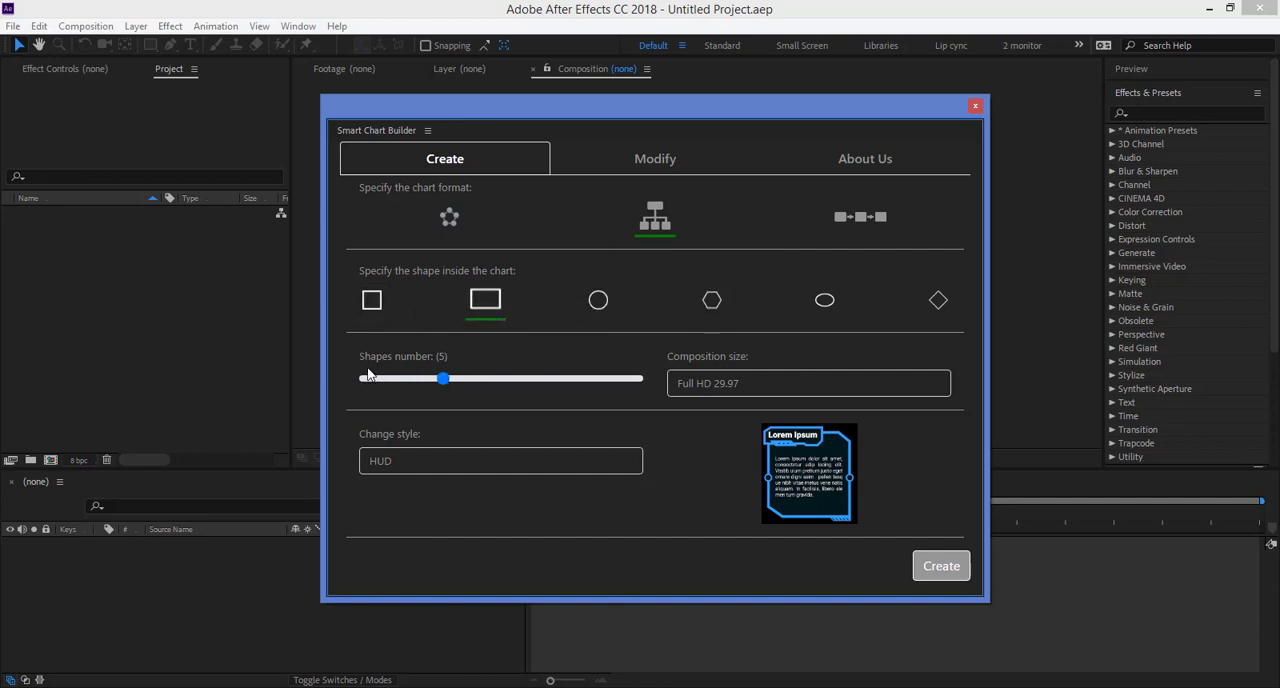
pyautogui.moveTo(443, 381); pyautogui.dragTo(455, 386)
# Step: Preview the Artistic, Beveled, Glassmorphism, Gradient, Neumorphism, Plain and Stone chart styles, and return the style to HUD
pyautogui.click(417, 461)
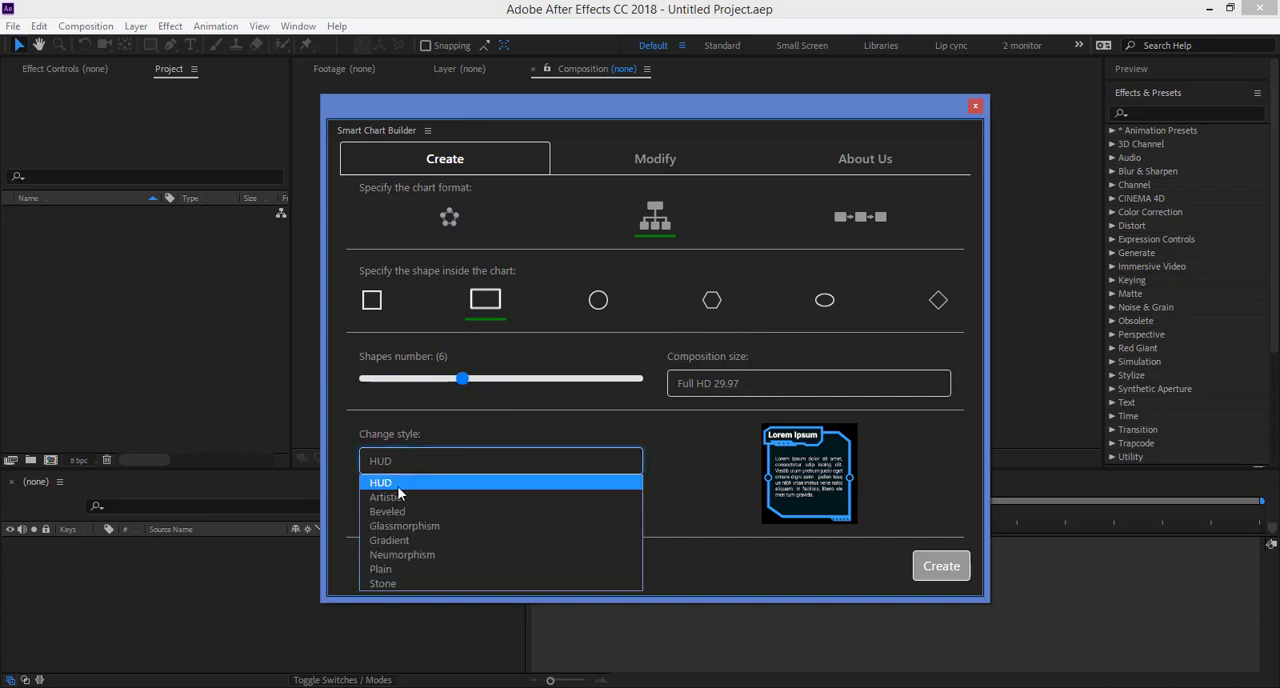
pyautogui.click(396, 498)
pyautogui.click(389, 463)
pyautogui.click(405, 486)
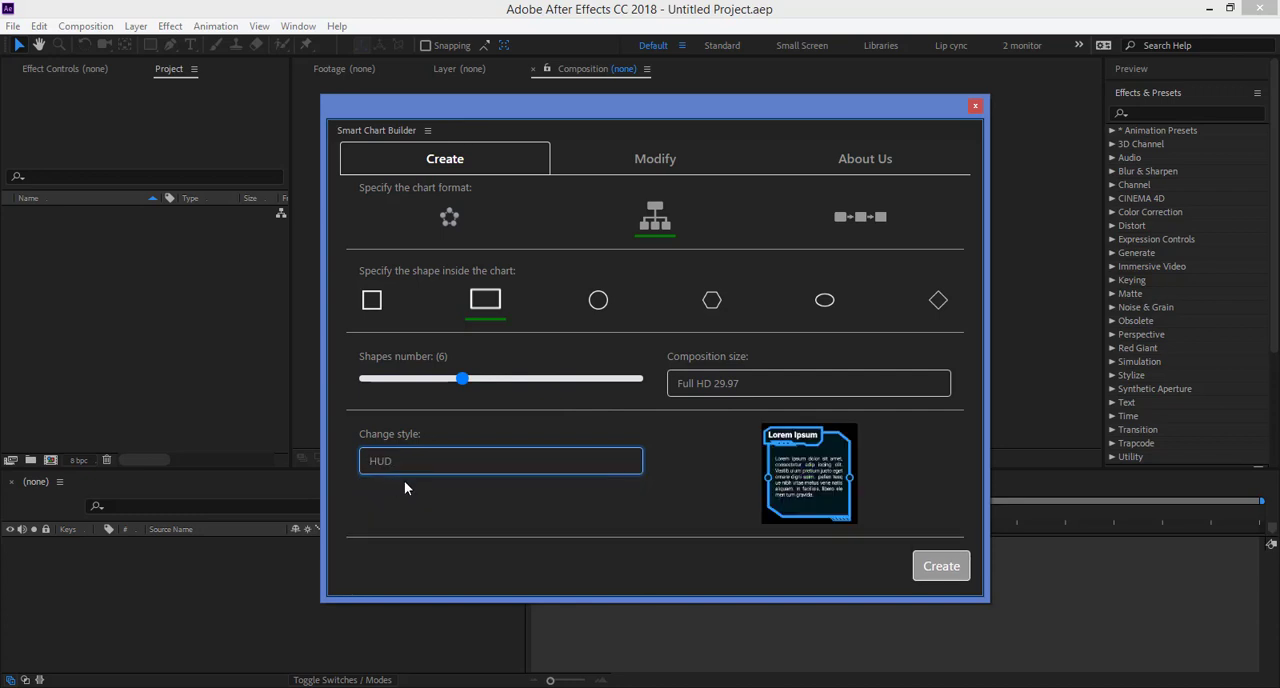
pyautogui.click(429, 464)
pyautogui.click(385, 494)
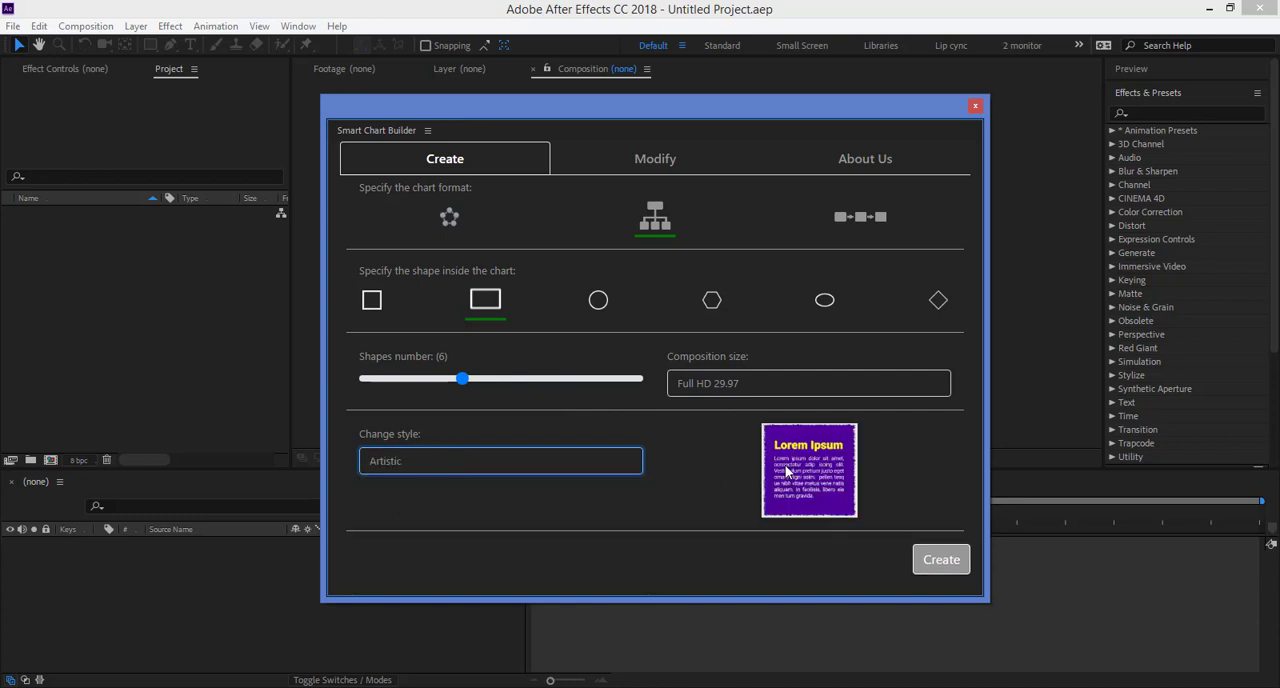
pyautogui.click(457, 472)
pyautogui.click(387, 511)
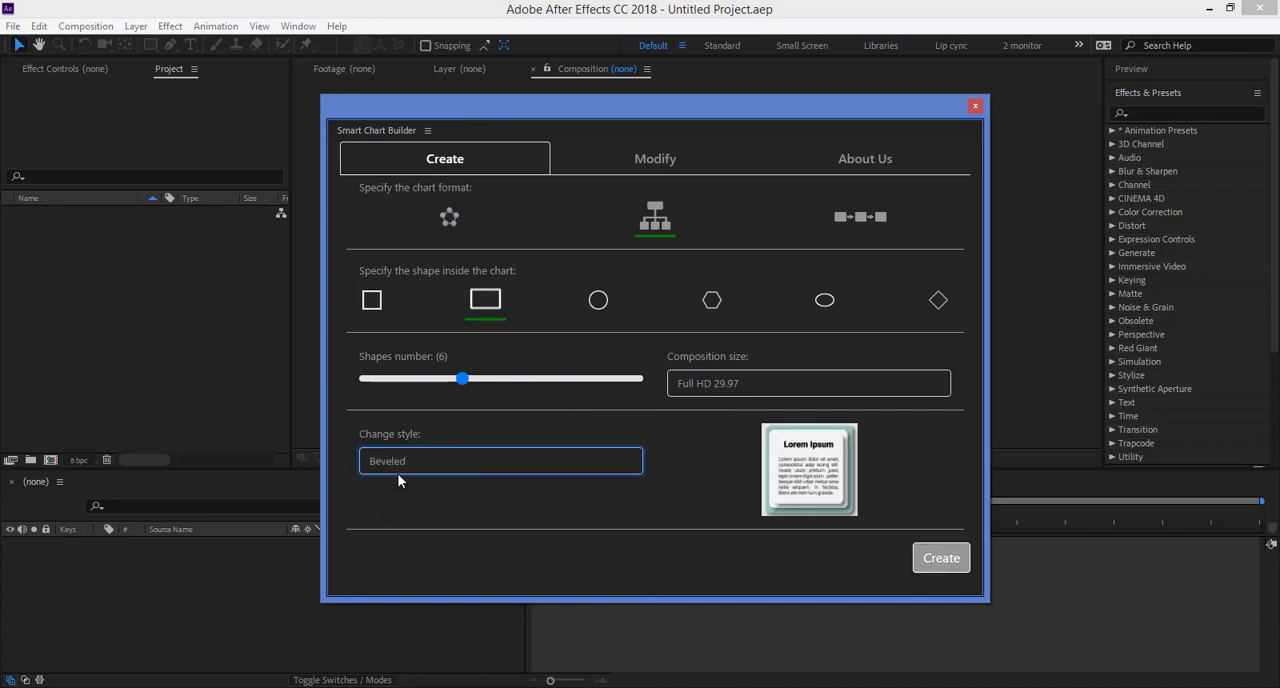
pyautogui.click(397, 472)
pyautogui.click(386, 525)
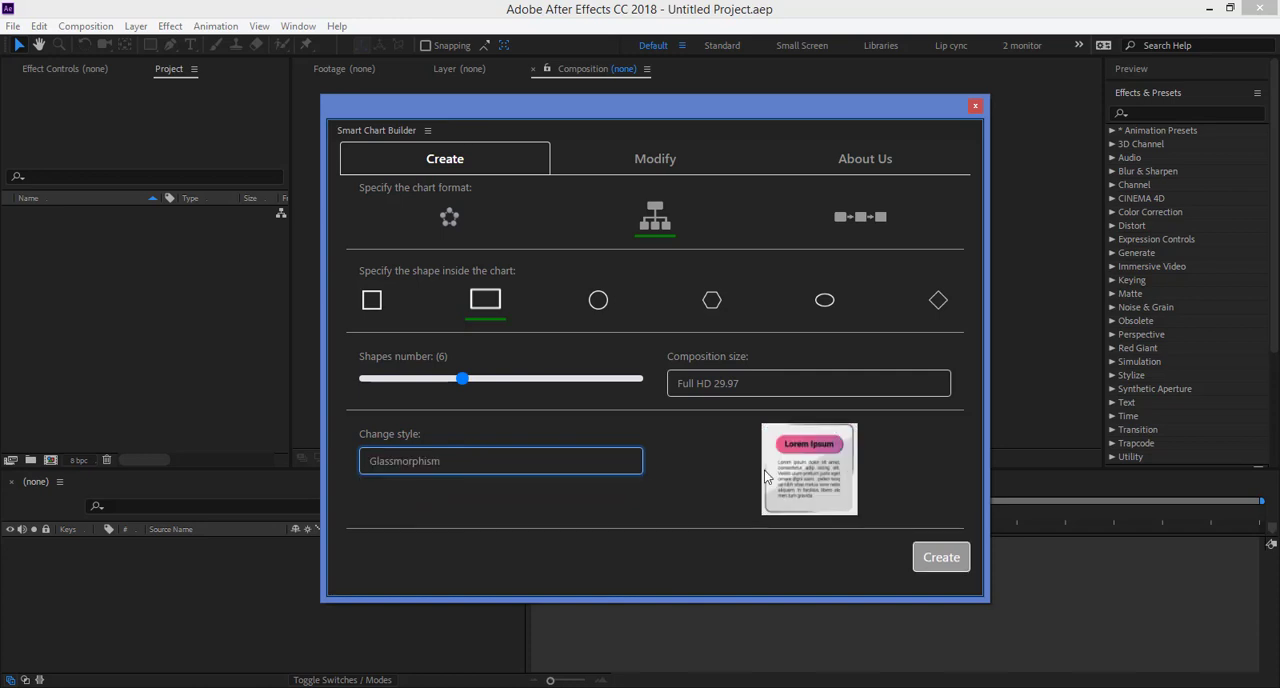
pyautogui.click(526, 459)
pyautogui.click(435, 538)
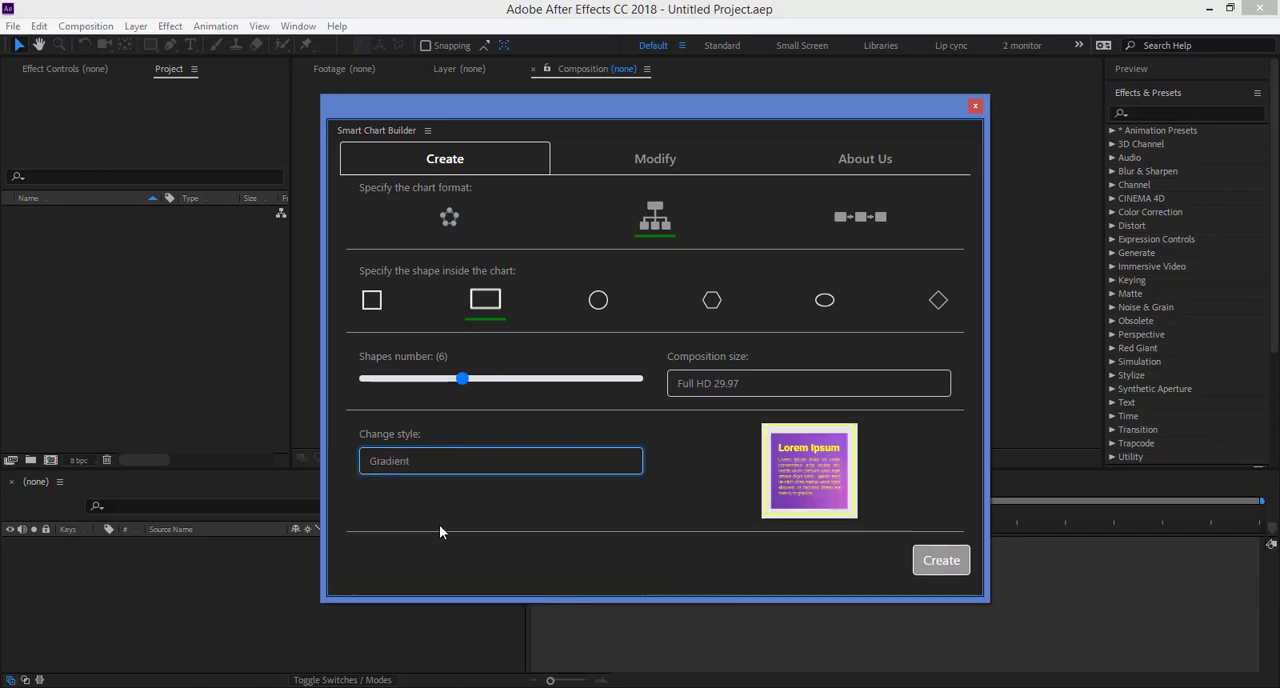
pyautogui.click(451, 466)
pyautogui.click(420, 554)
pyautogui.click(430, 462)
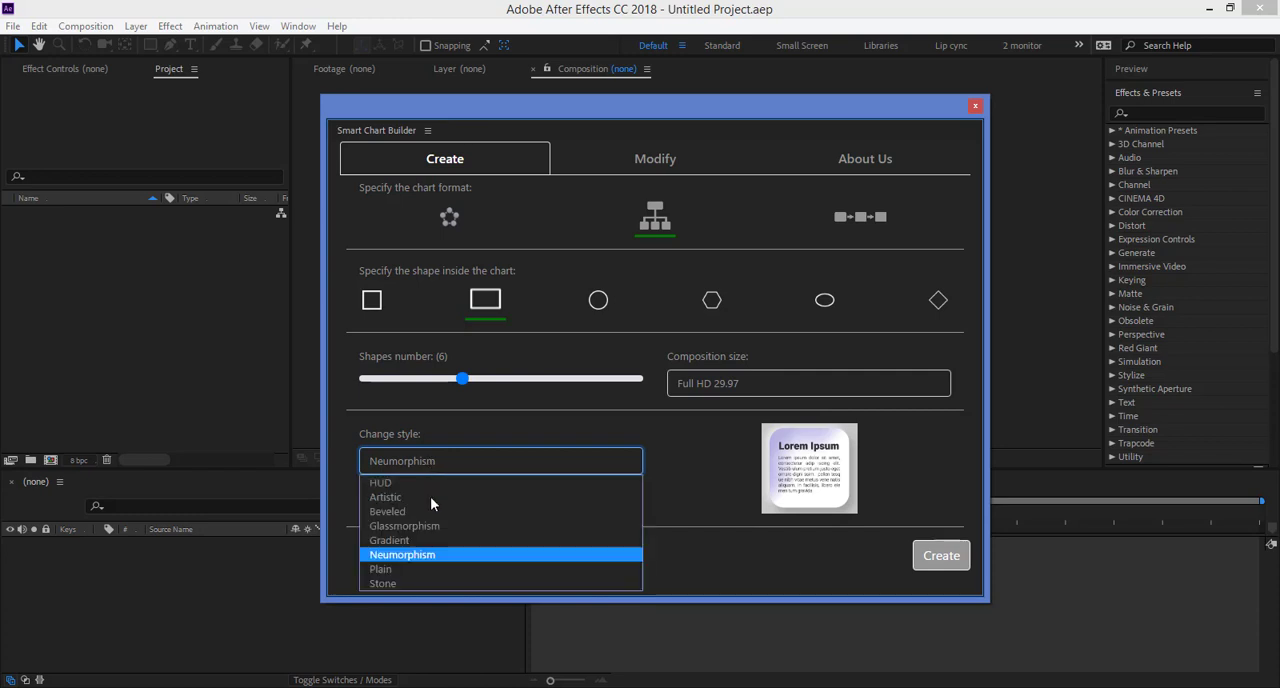
pyautogui.click(416, 569)
pyautogui.click(454, 472)
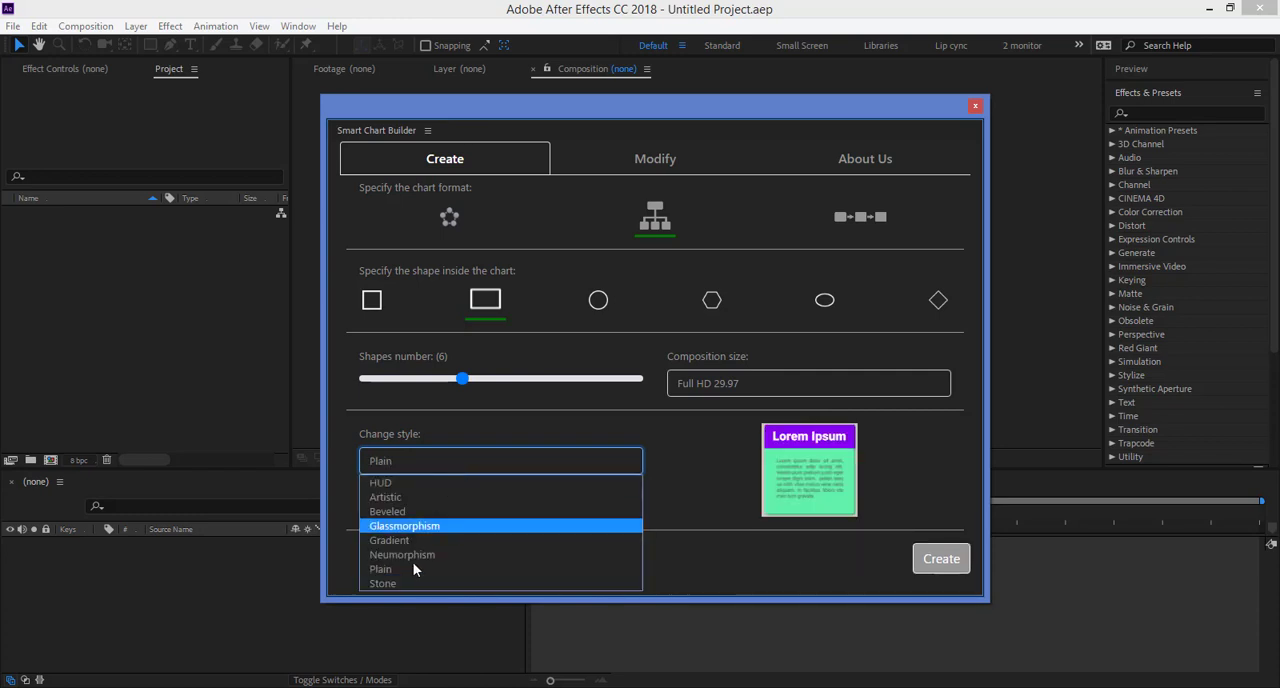
pyautogui.click(410, 575)
pyautogui.click(417, 466)
pyautogui.click(396, 585)
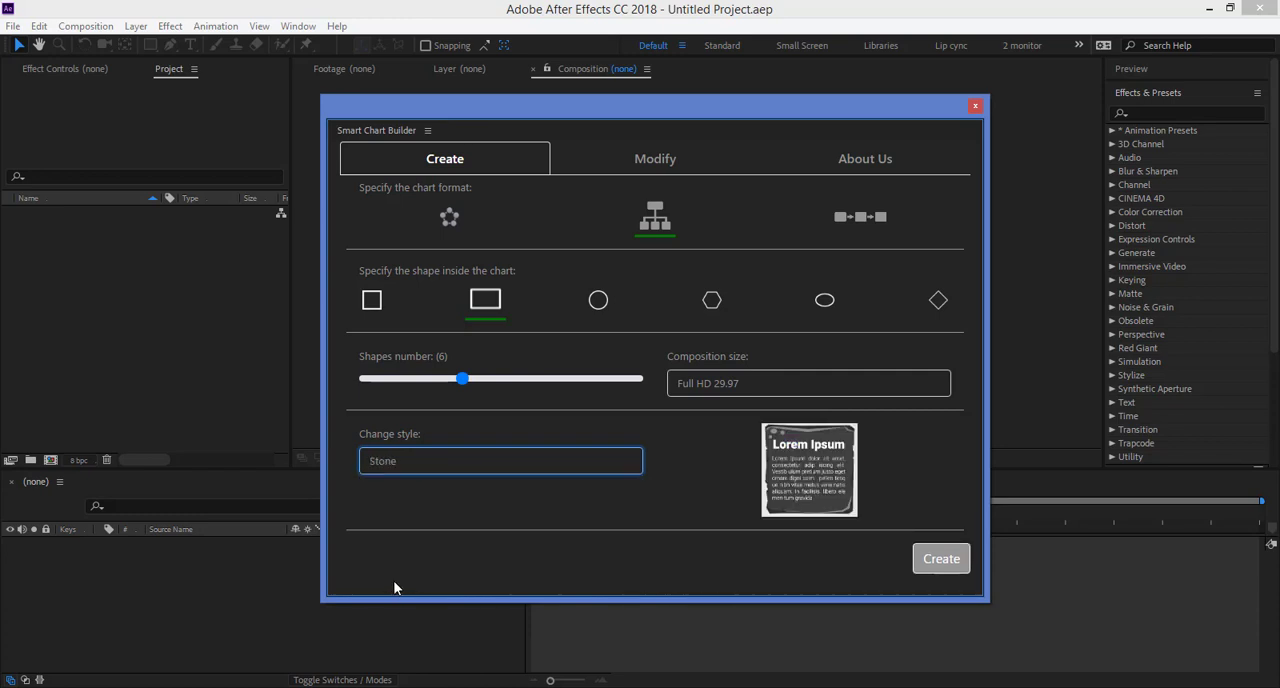
pyautogui.click(433, 467)
pyautogui.click(400, 480)
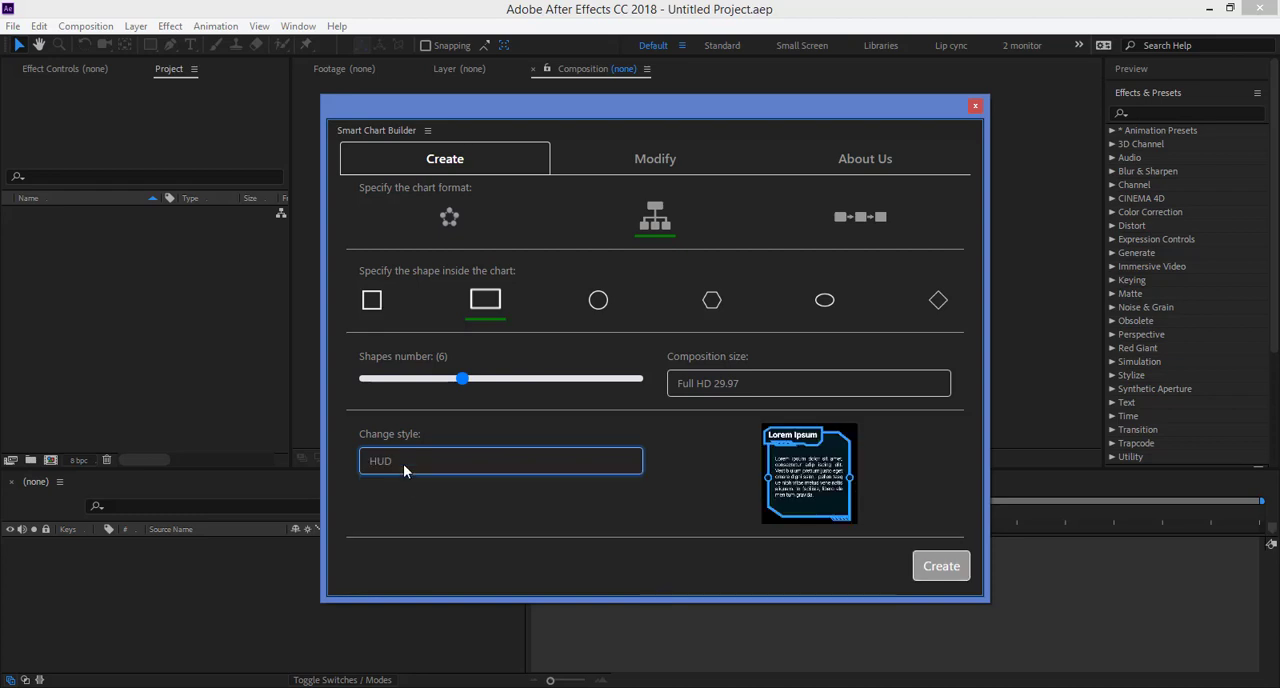
# Step: Generate the chart from the chosen settings and move the builder window away from the composition view
pyautogui.click(950, 566)
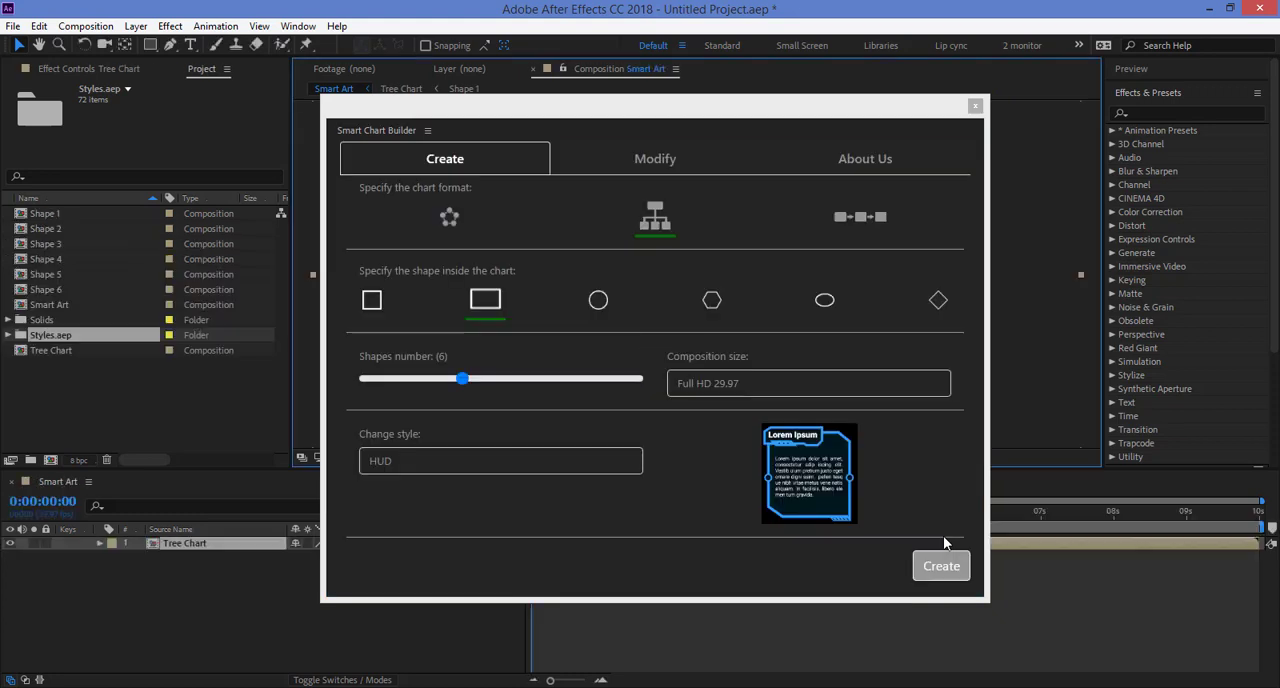
pyautogui.click(821, 114)
pyautogui.moveTo(820, 111); pyautogui.dragTo(0, 140)
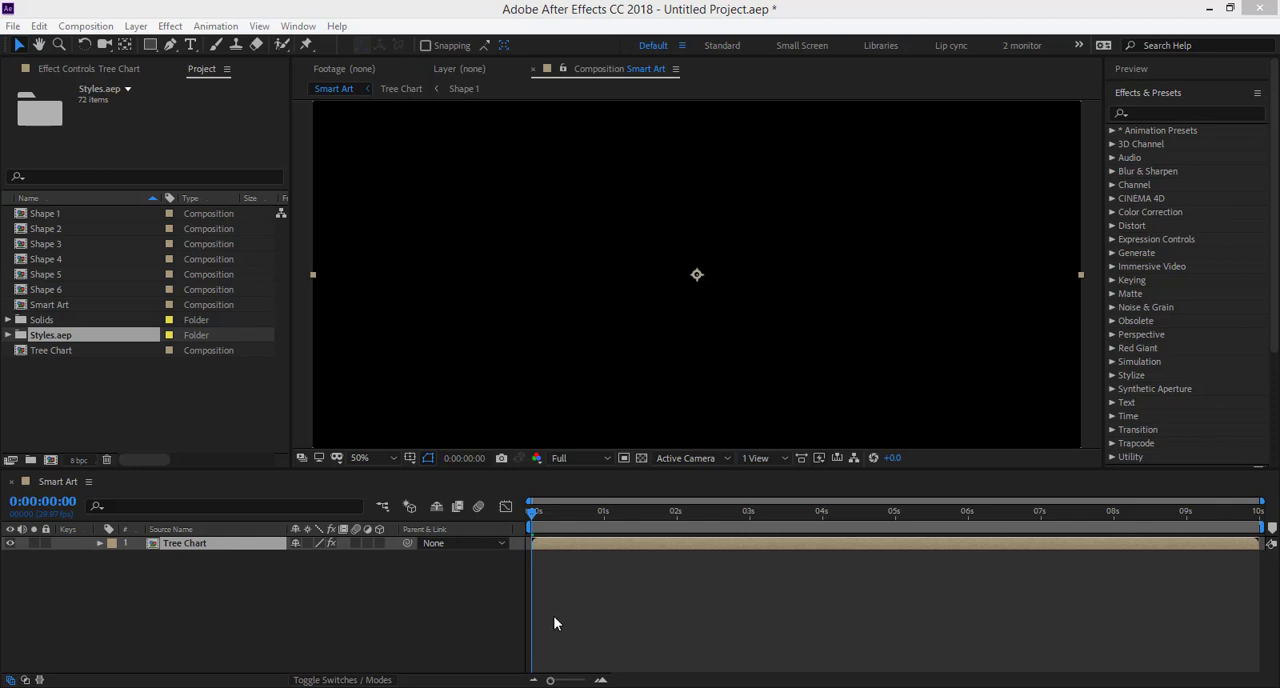
# Step: Move the current time to 0:00:01:13 and examine the generated tree chart in the Smart Art composition
pyautogui.moveTo(535, 521); pyautogui.dragTo(635, 514)
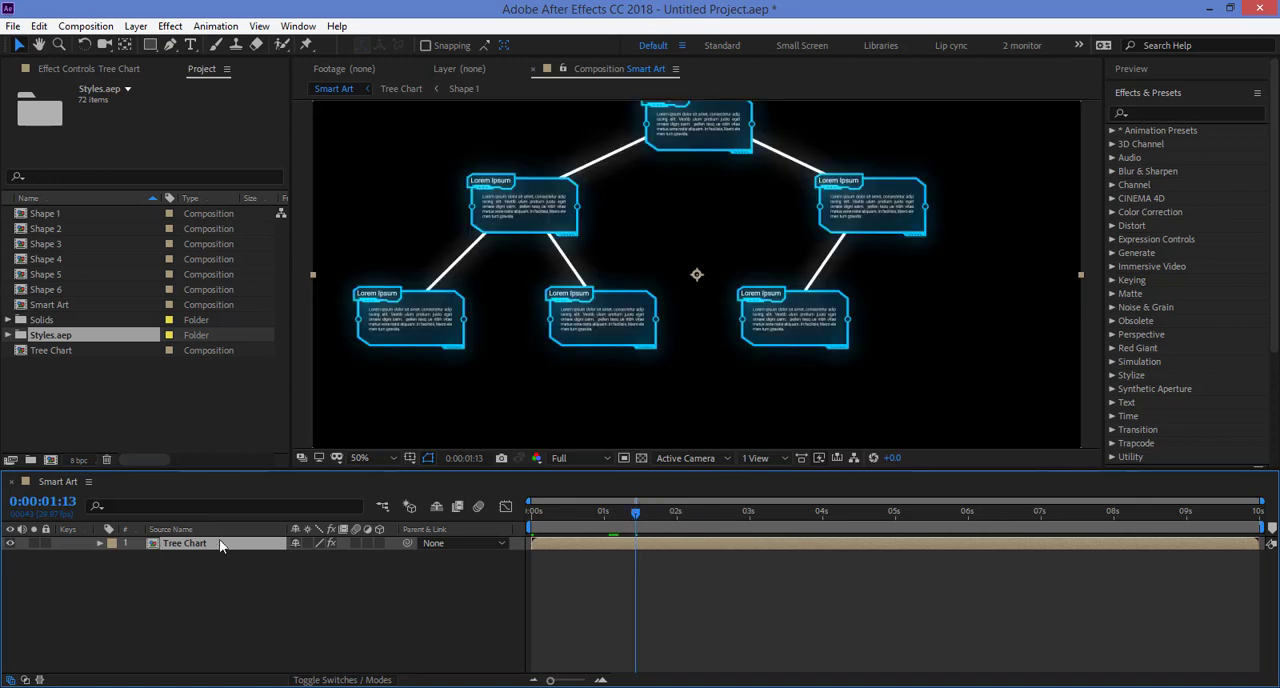
pyautogui.scroll(-1, 962, 307)
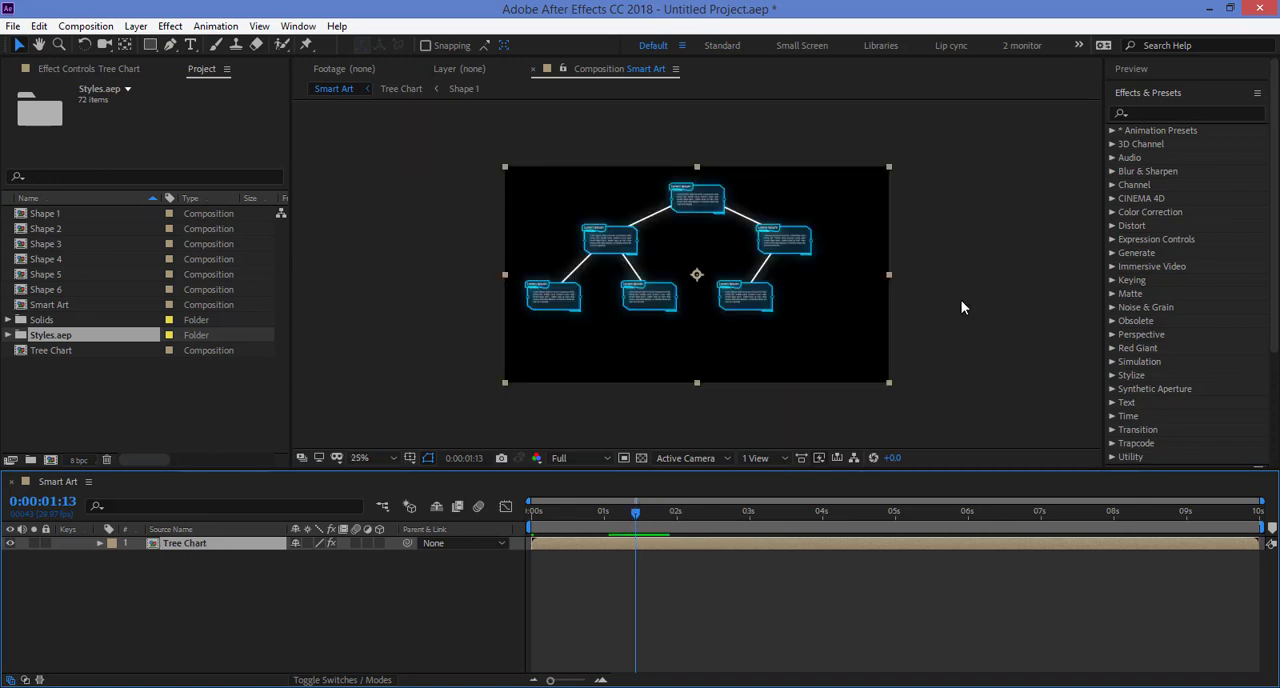
pyautogui.scroll(1, 962, 307)
pyautogui.scroll(-1, 946, 312)
# Step: Open the Tree Chart composition and set its preview resolution to Quarter
pyautogui.doubleClick(645, 539)
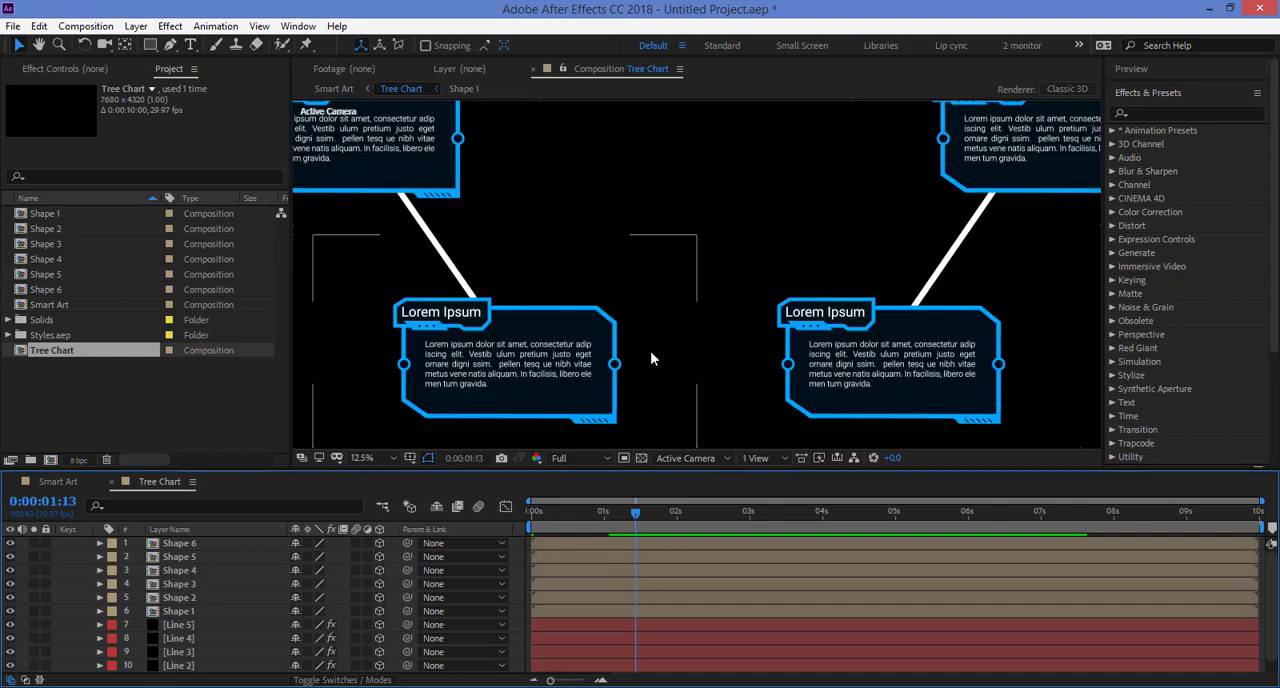
pyautogui.click(663, 350)
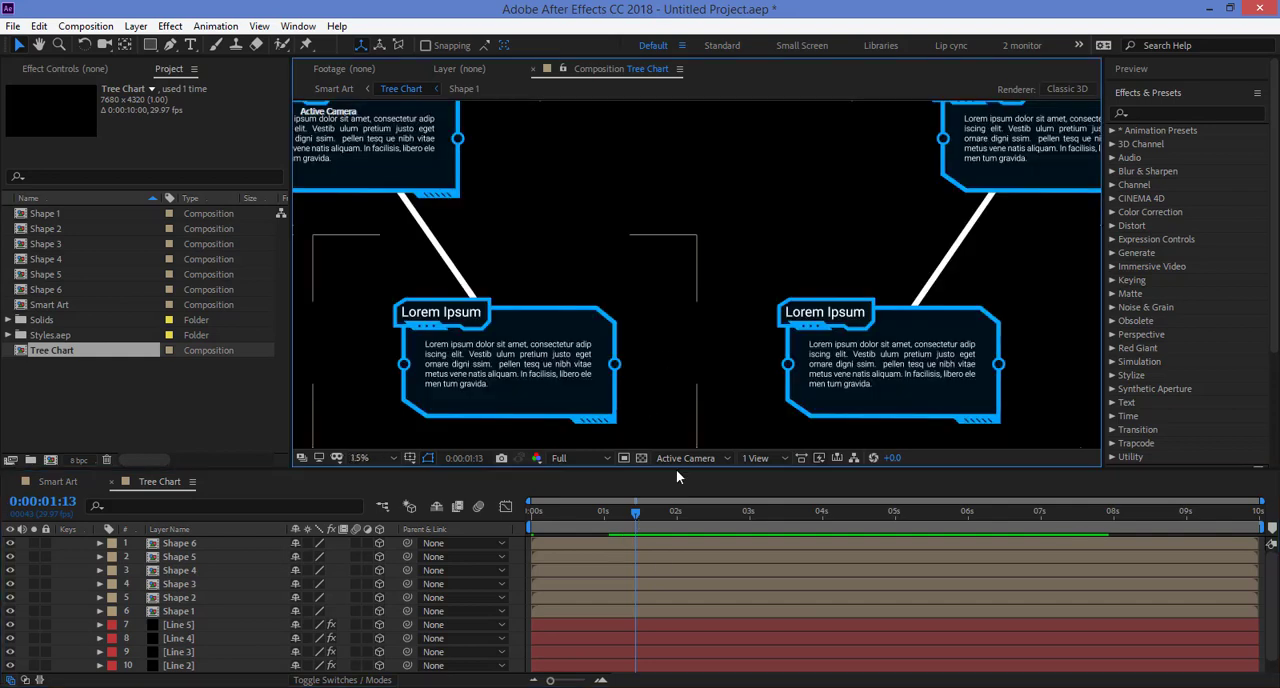
pyautogui.press(',')
pyautogui.click(656, 544)
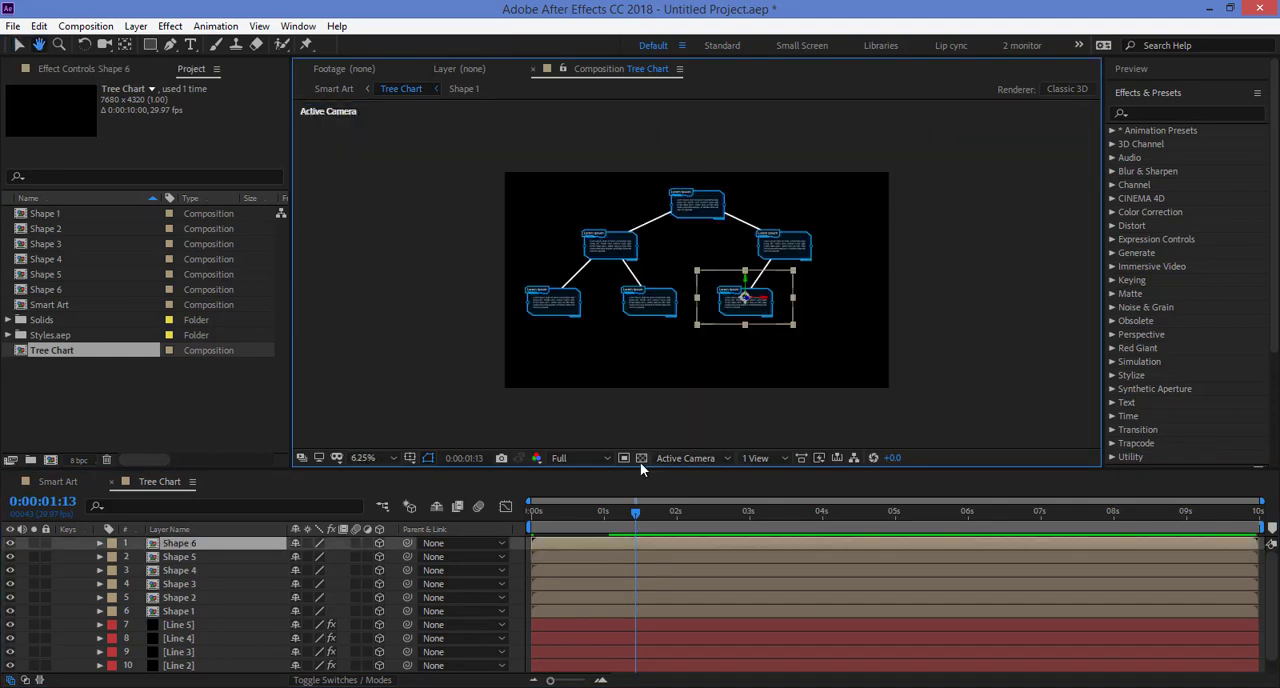
pyautogui.click(587, 458)
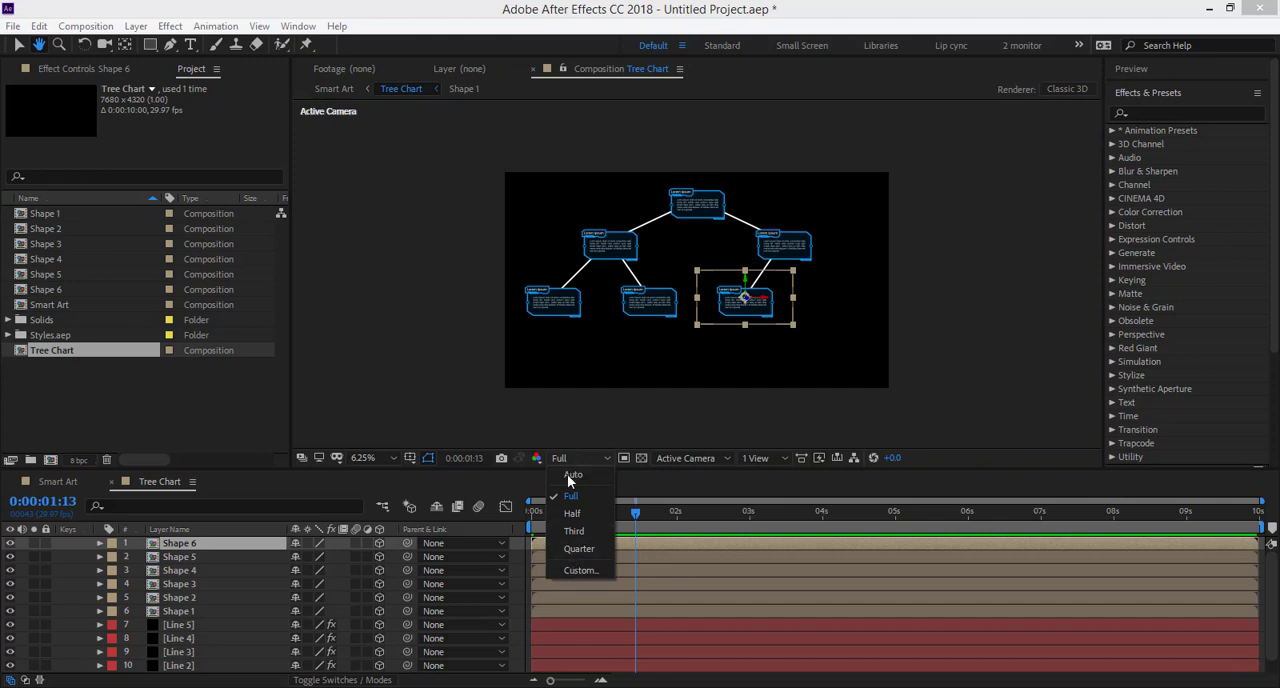
pyautogui.click(580, 550)
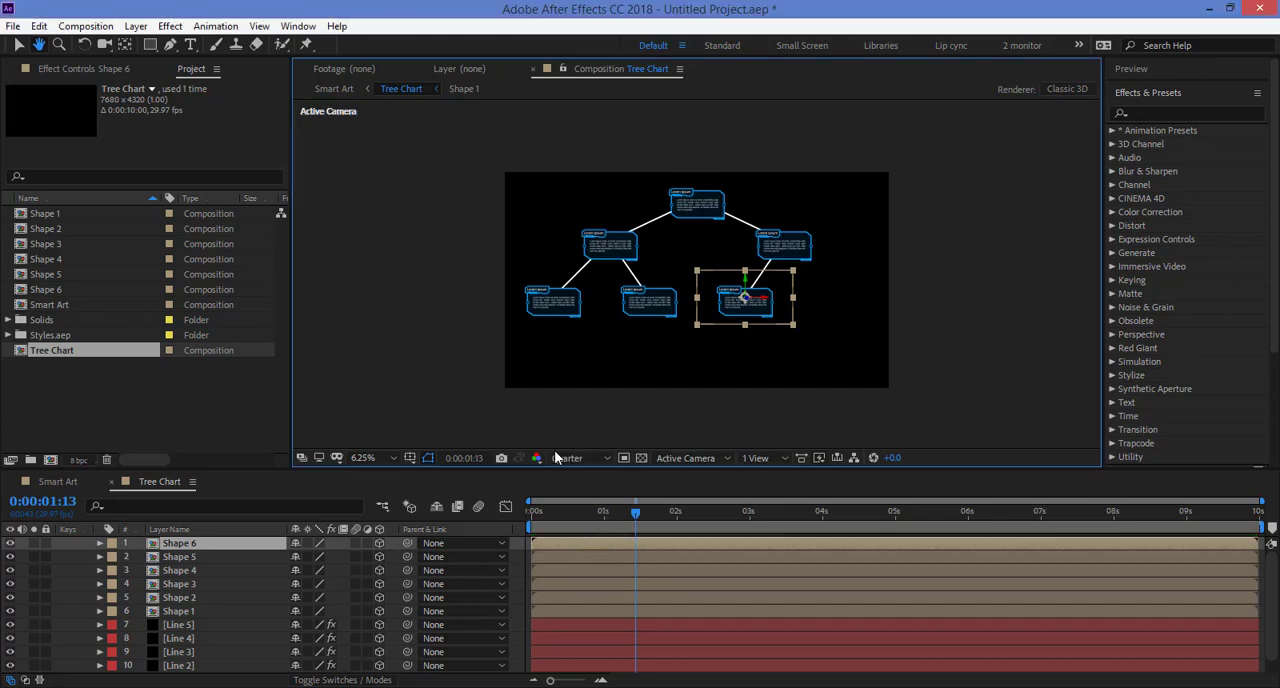
# Step: Select the topmost box of the tree and open its Shape 1 composition for editing
pyautogui.scroll(2, 683, 240)
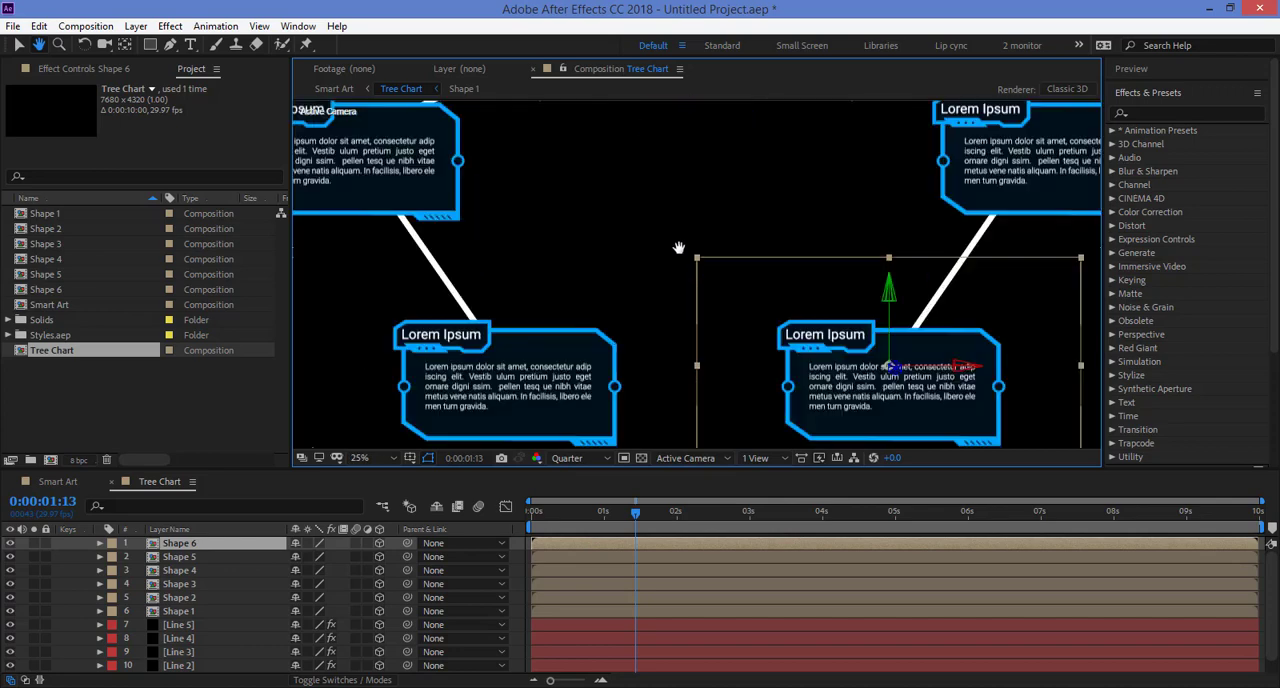
pyautogui.moveTo(686, 171); pyautogui.dragTo(718, 513)
pyautogui.press('v')
pyautogui.click(700, 248)
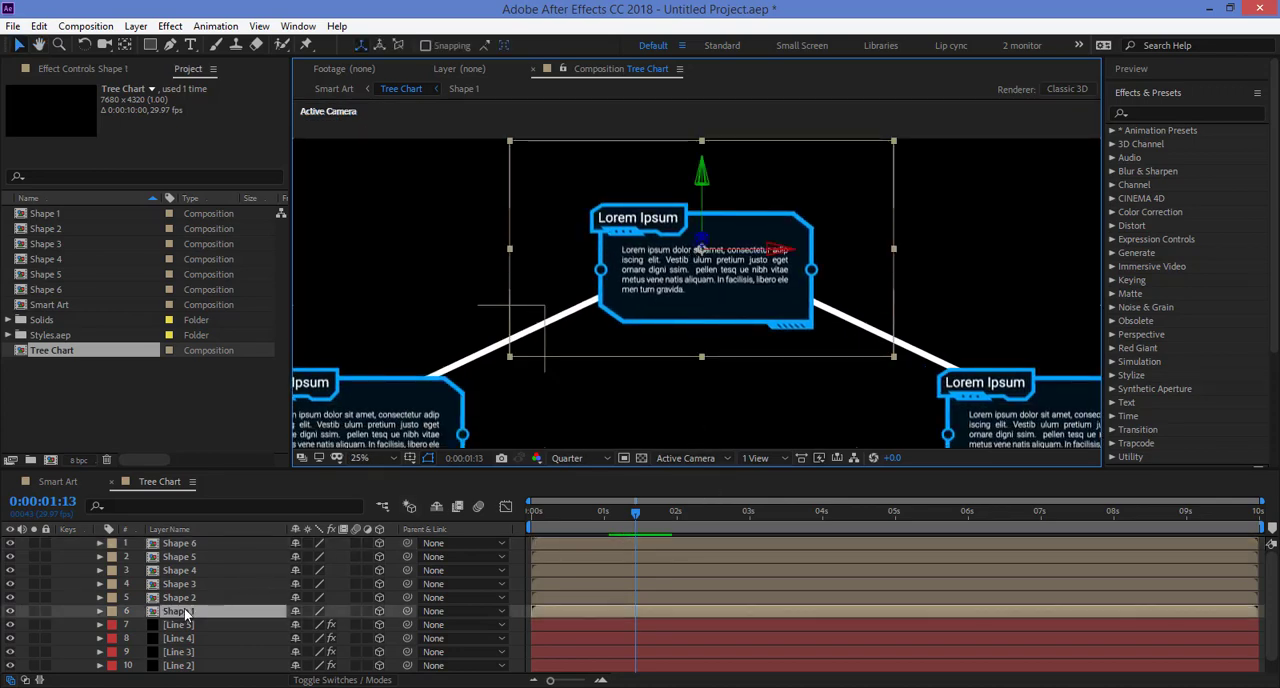
pyautogui.doubleClick(580, 613)
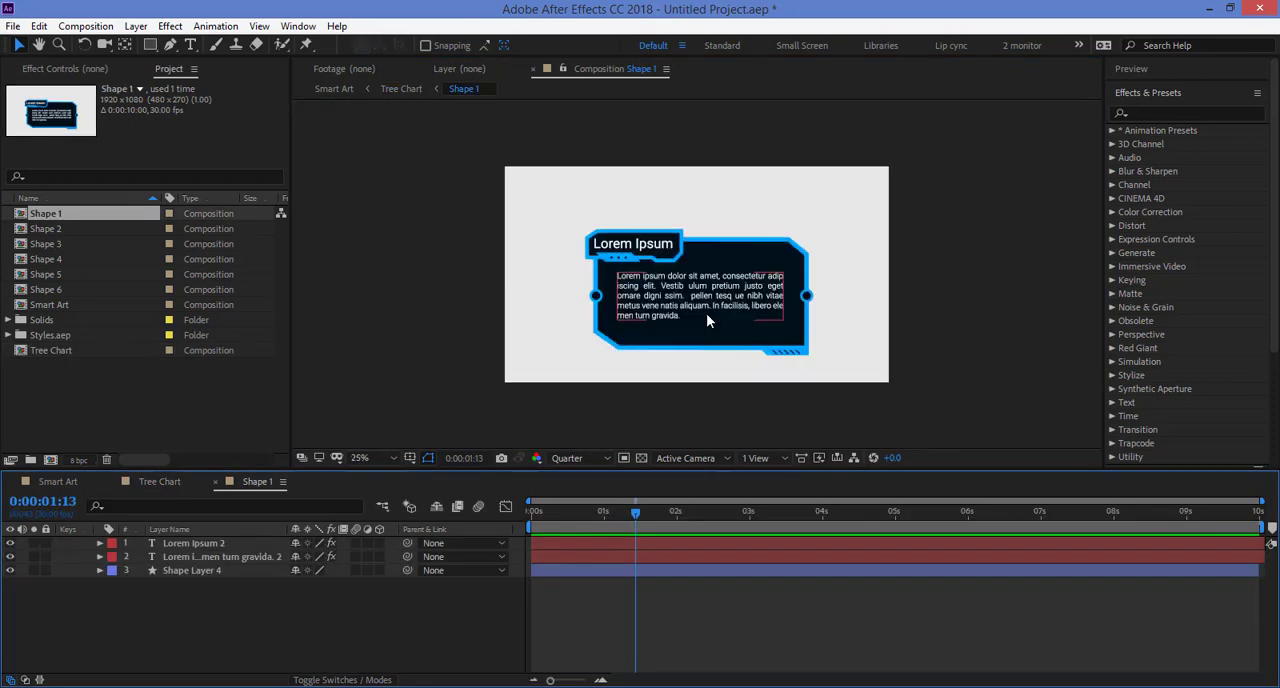
# Step: Replace the heading text in the Shape 1 box with "Sample Title"
pyautogui.click(706, 313)
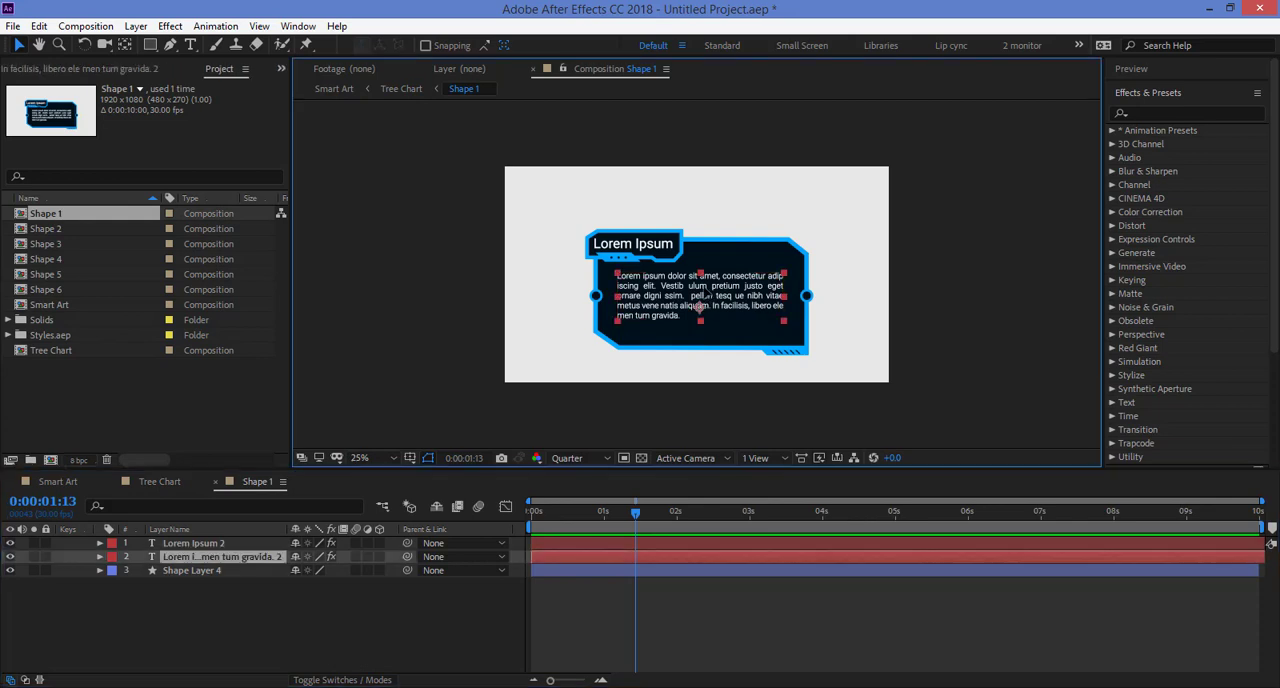
pyautogui.click(637, 254)
pyautogui.doubleClick(637, 252)
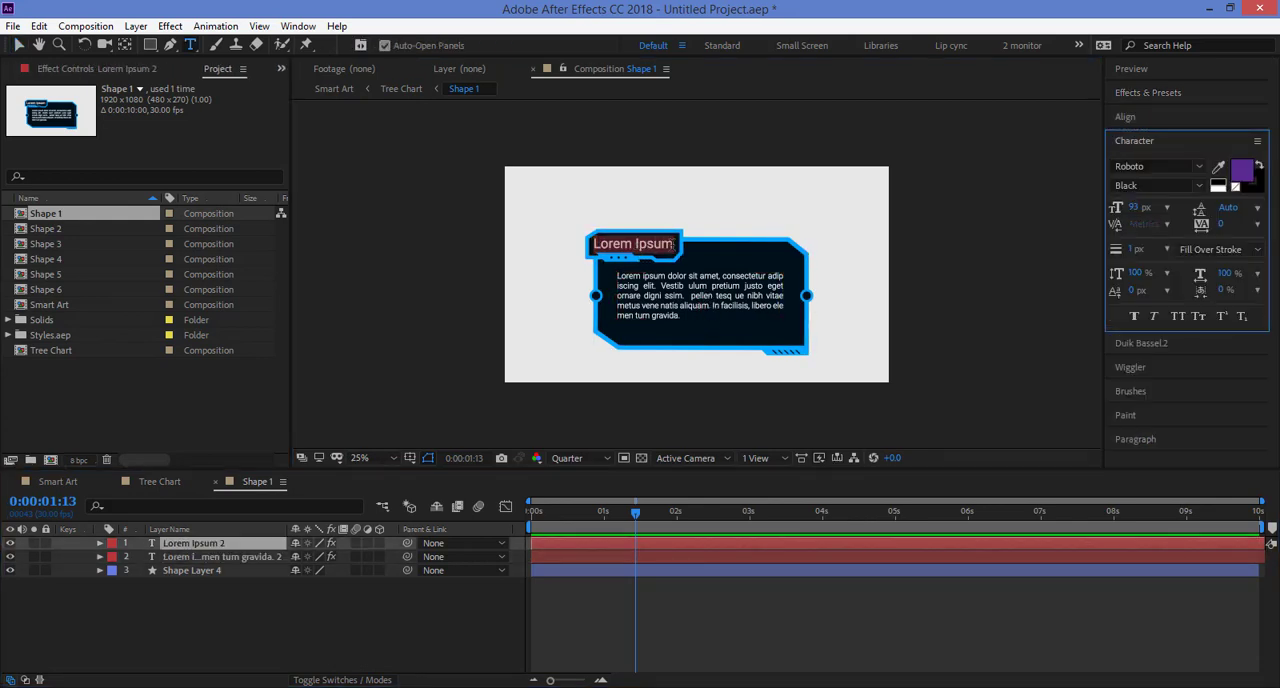
pyautogui.write('Sample')
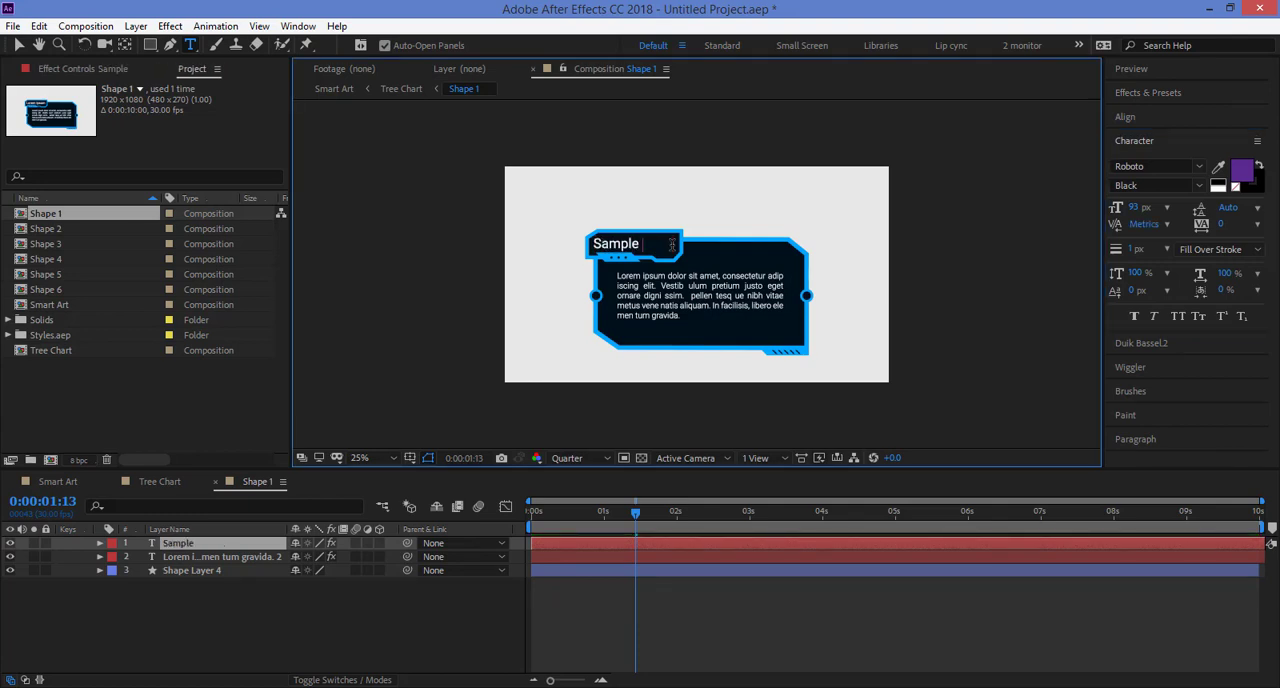
pyautogui.write(' Title')
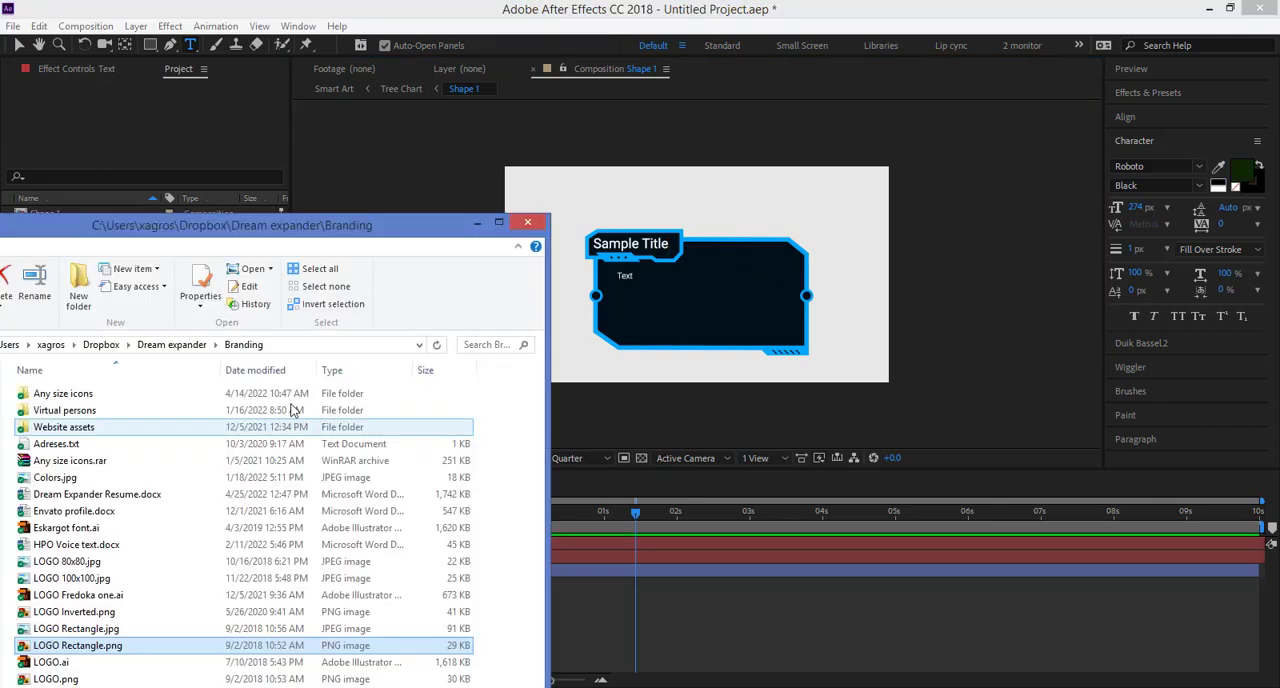
# Step: Import LOGO Rectangle.png from the Branding folder and add it as the top layer of the Shape 1 composition
pyautogui.moveTo(95, 652); pyautogui.dragTo(148, 154)
pyautogui.moveTo(85, 215); pyautogui.dragTo(257, 538)
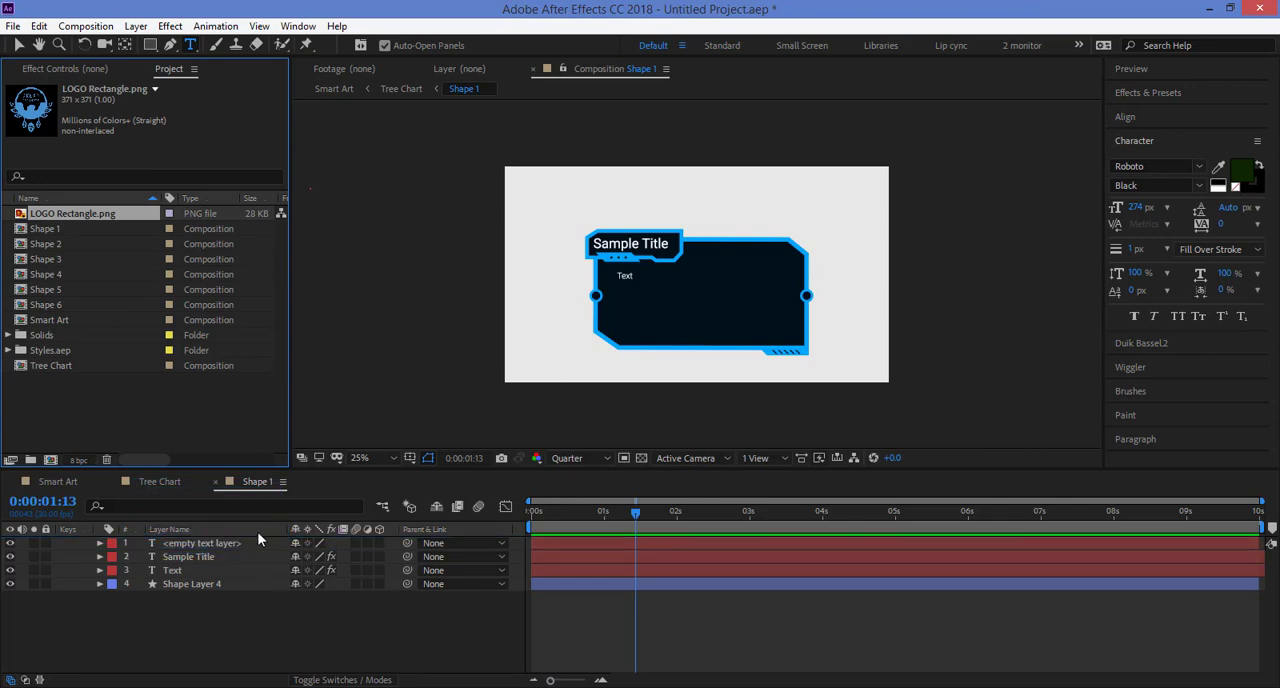
pyautogui.moveTo(52, 223); pyautogui.dragTo(100, 545)
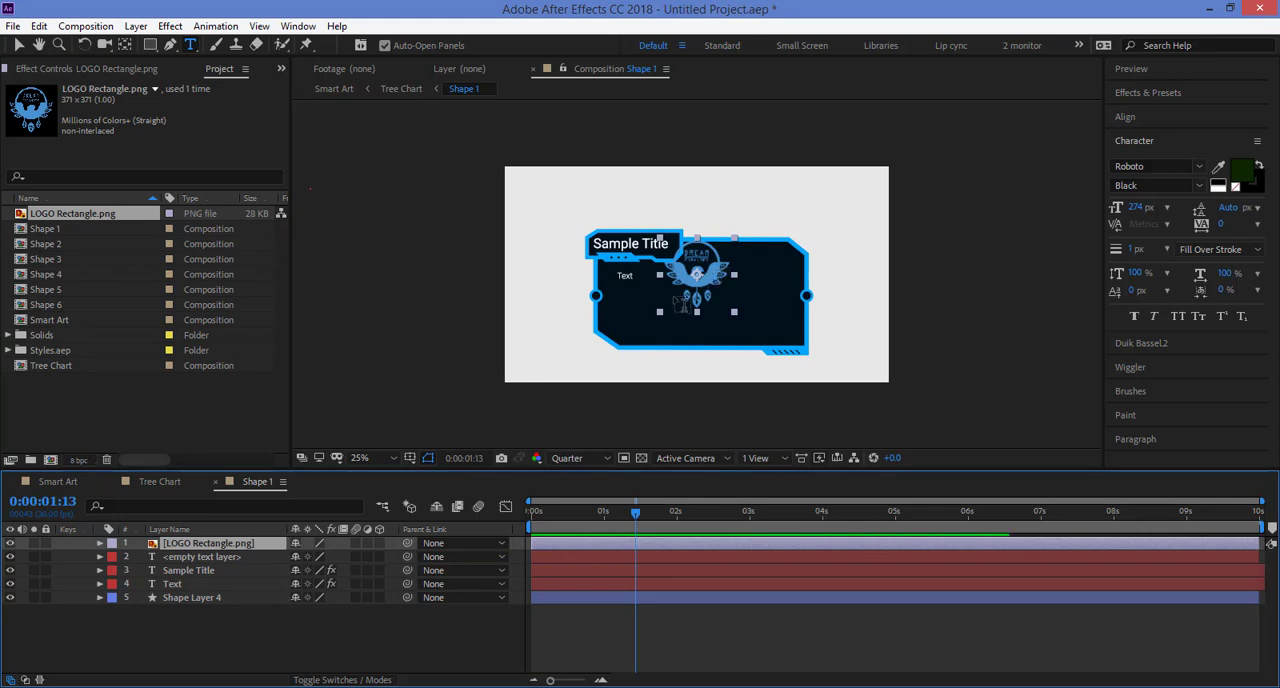
# Step: Move the logo with the Selection tool to the middle of the Shape 1 box, then deselect it
pyautogui.click(18, 45)
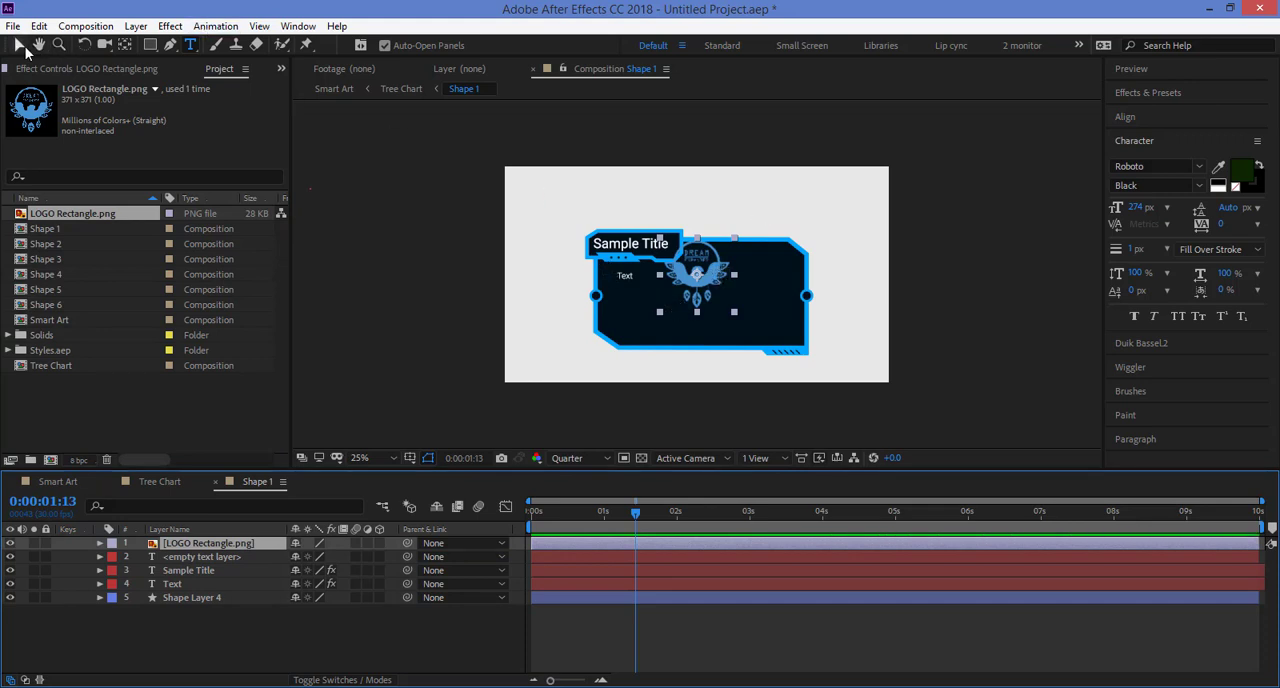
pyautogui.click(716, 283)
pyautogui.moveTo(716, 284); pyautogui.dragTo(724, 306)
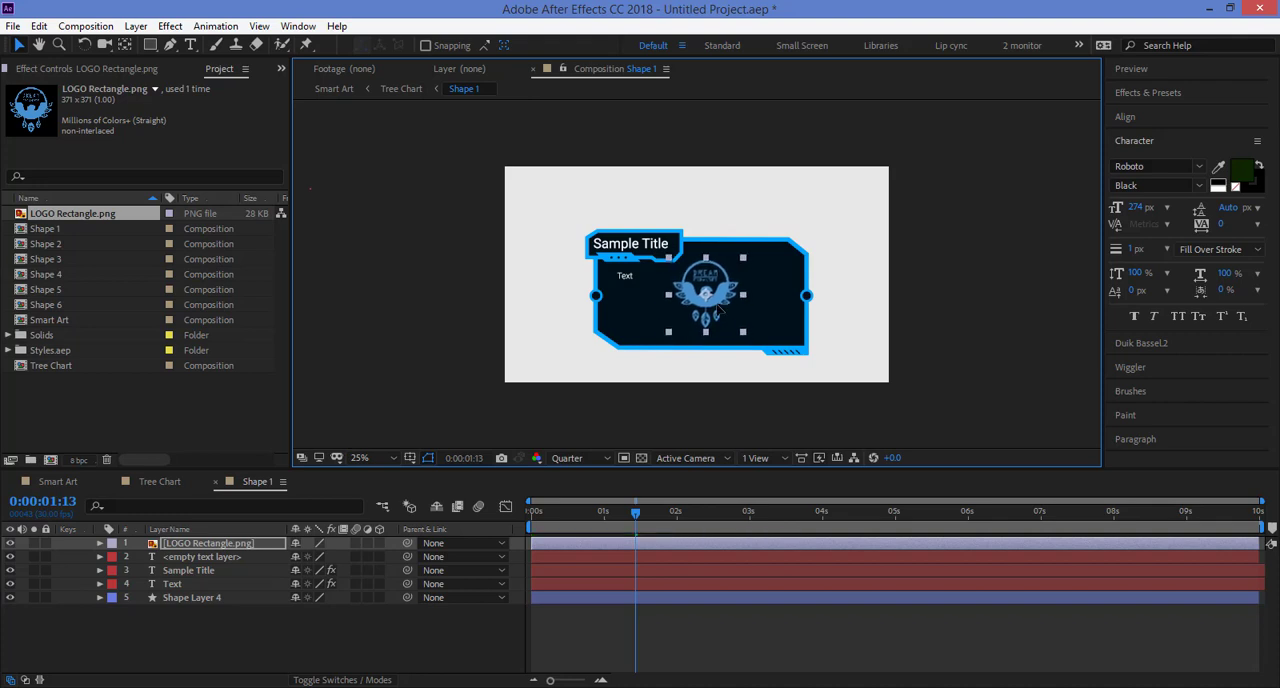
pyautogui.click(753, 630)
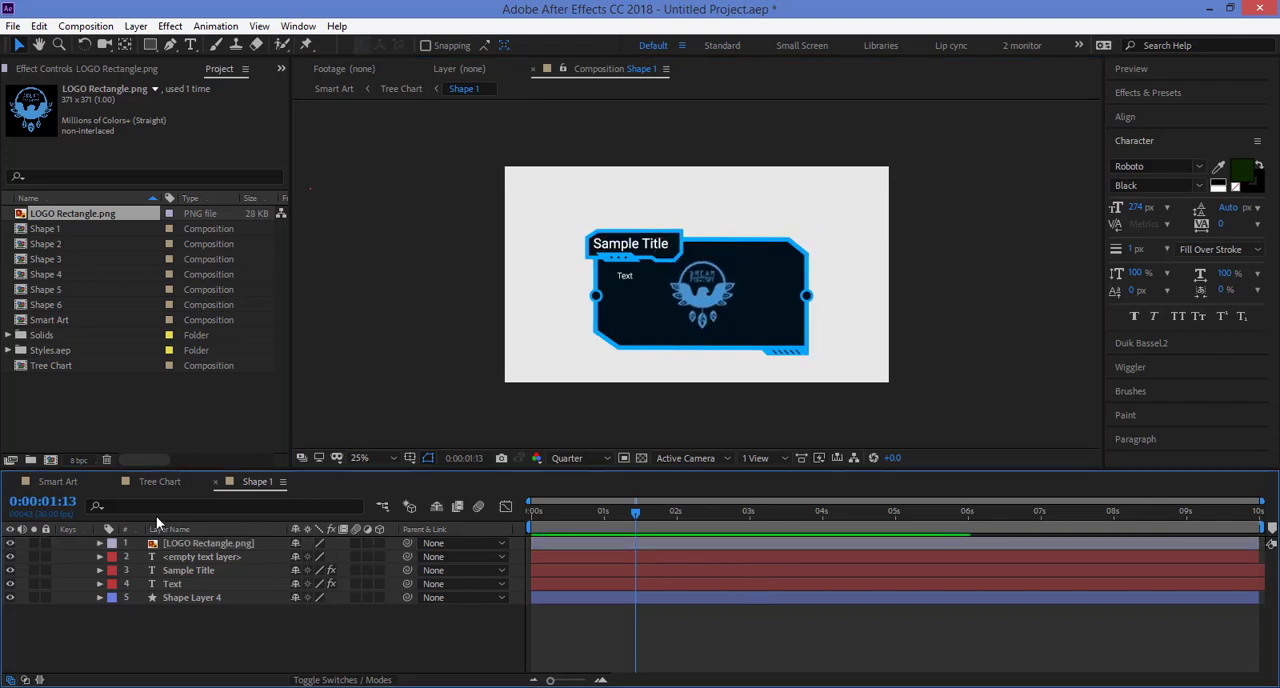
# Step: Return to the Smart Art composition, enlarge the chart preview and show Smart Chart Builder's modification options beside the chart
pyautogui.click(60, 482)
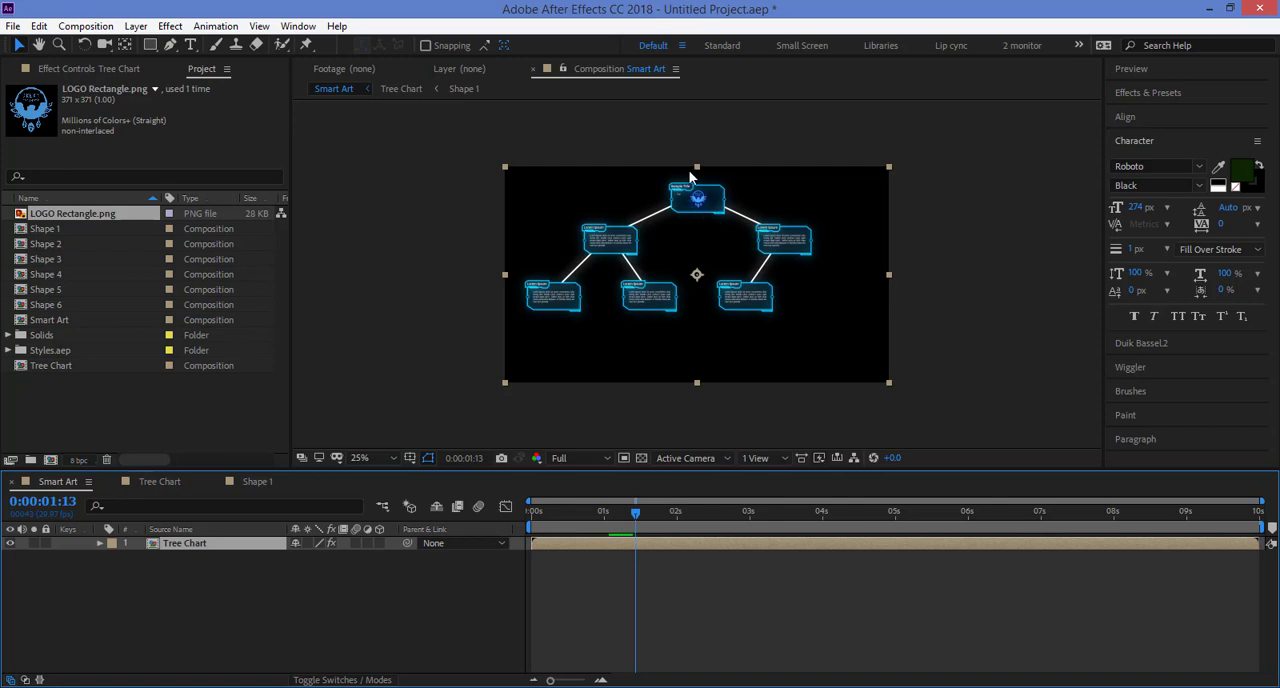
pyautogui.press('.')
pyautogui.moveTo(730, 167); pyautogui.dragTo(746, 277)
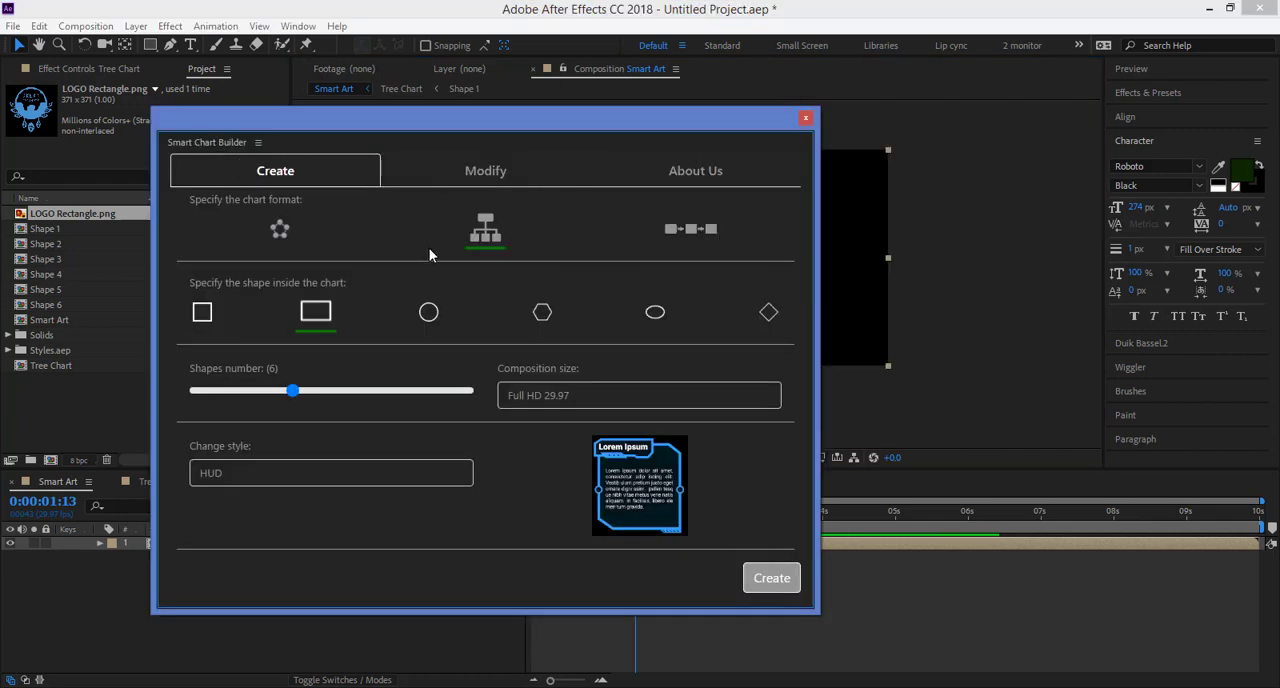
pyautogui.click(482, 180)
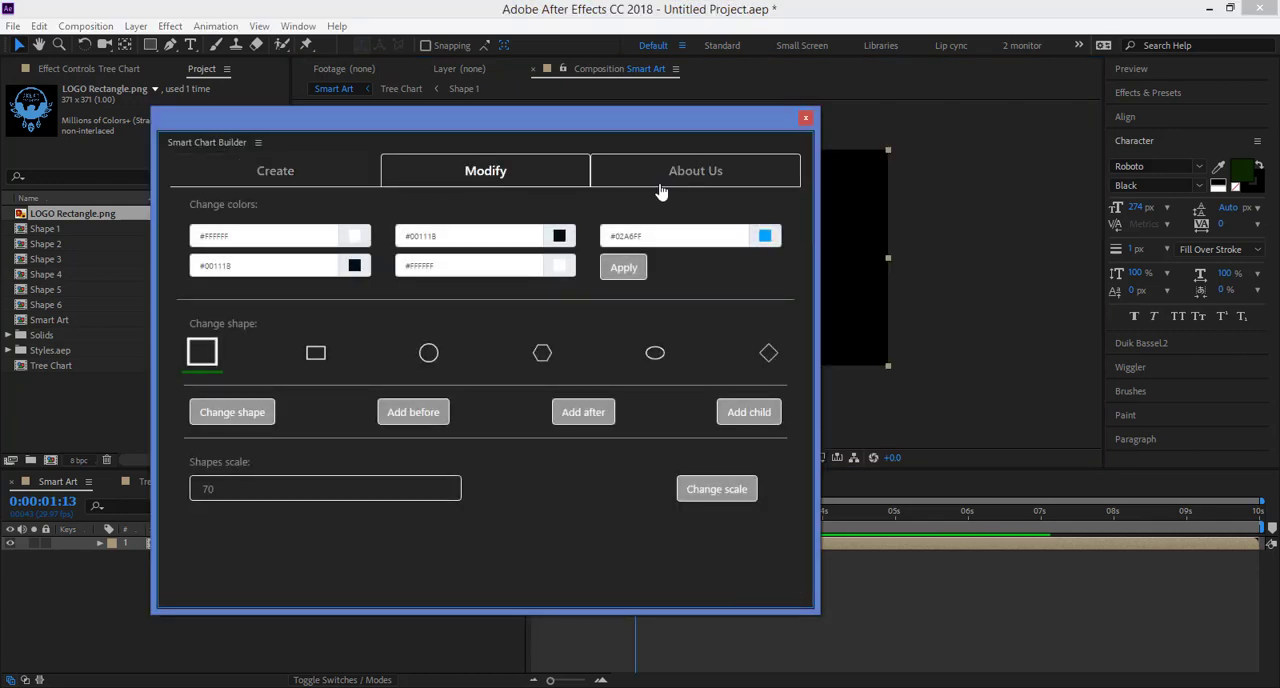
pyautogui.moveTo(630, 118); pyautogui.dragTo(775, 167)
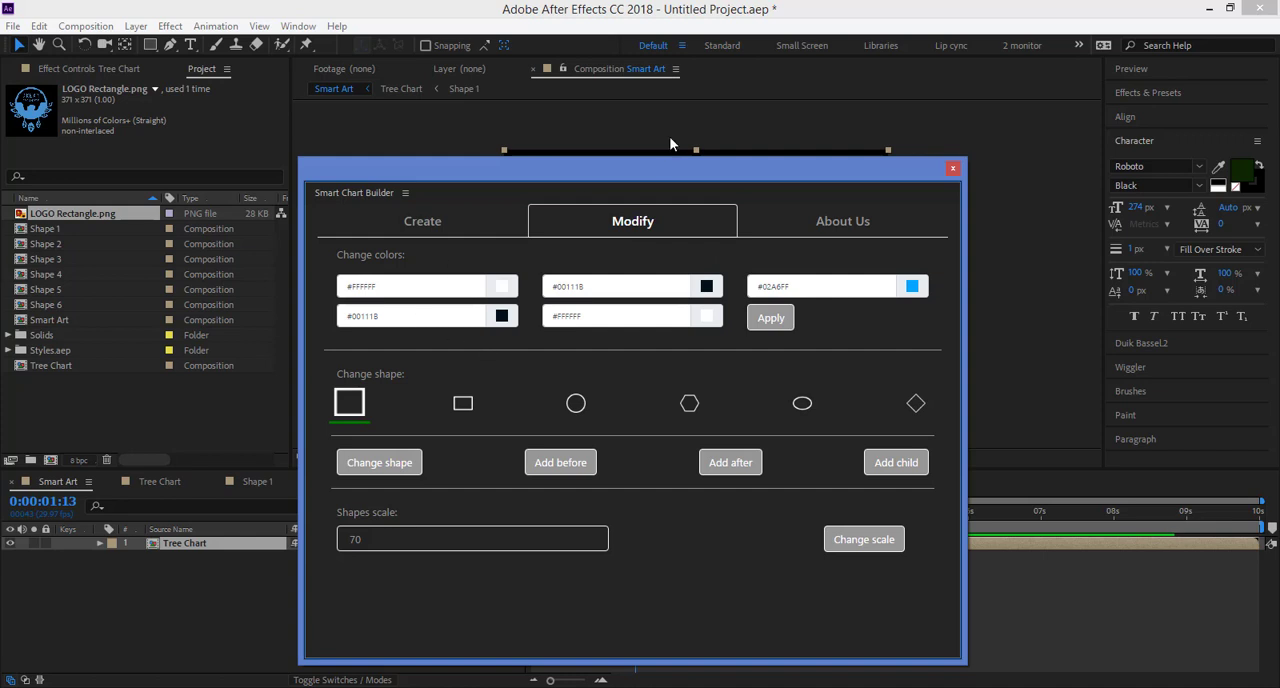
pyautogui.moveTo(664, 171); pyautogui.dragTo(388, 108)
# Step: Set the third chart colour to the green #0E9642
pyautogui.click(532, 222)
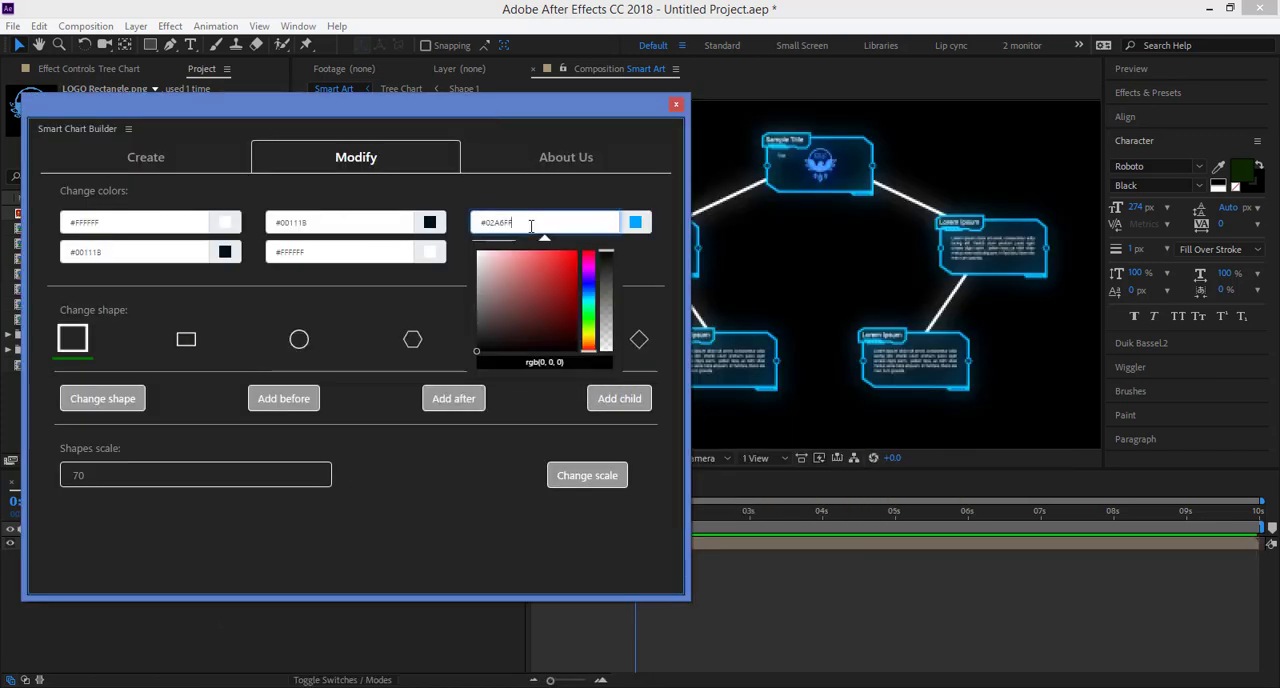
pyautogui.moveTo(557, 277); pyautogui.dragTo(573, 251)
pyautogui.click(568, 292)
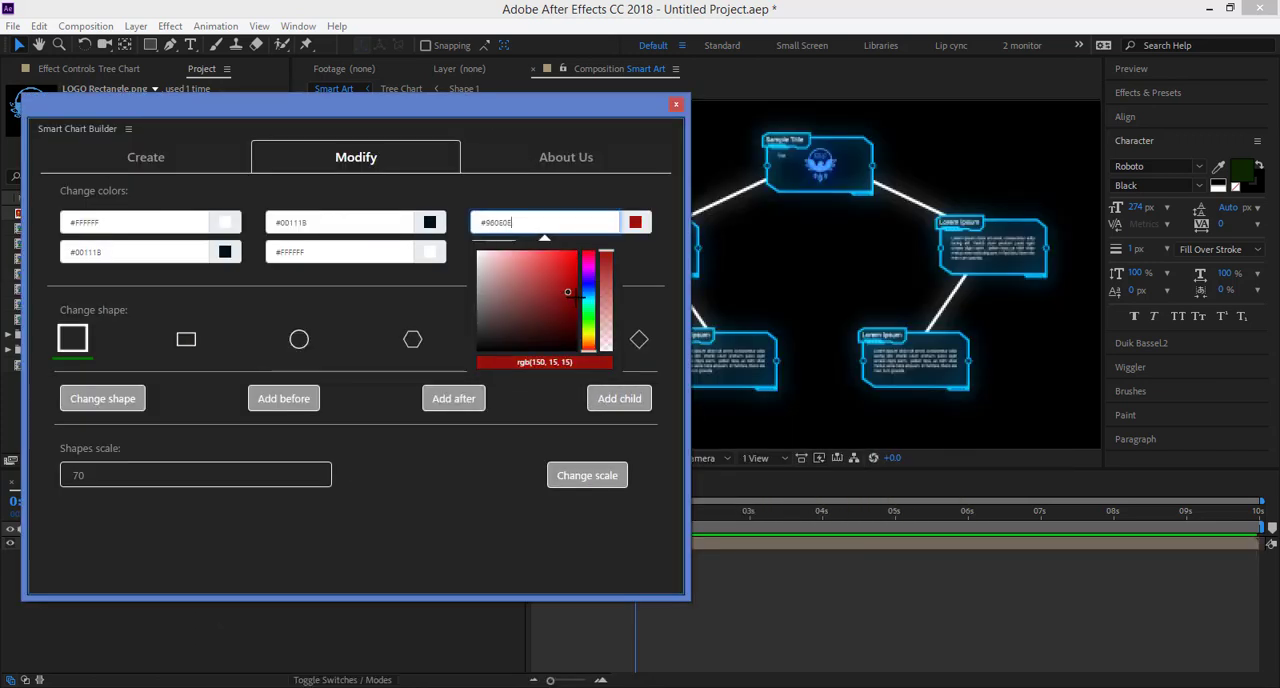
pyautogui.moveTo(588, 314); pyautogui.dragTo(589, 310)
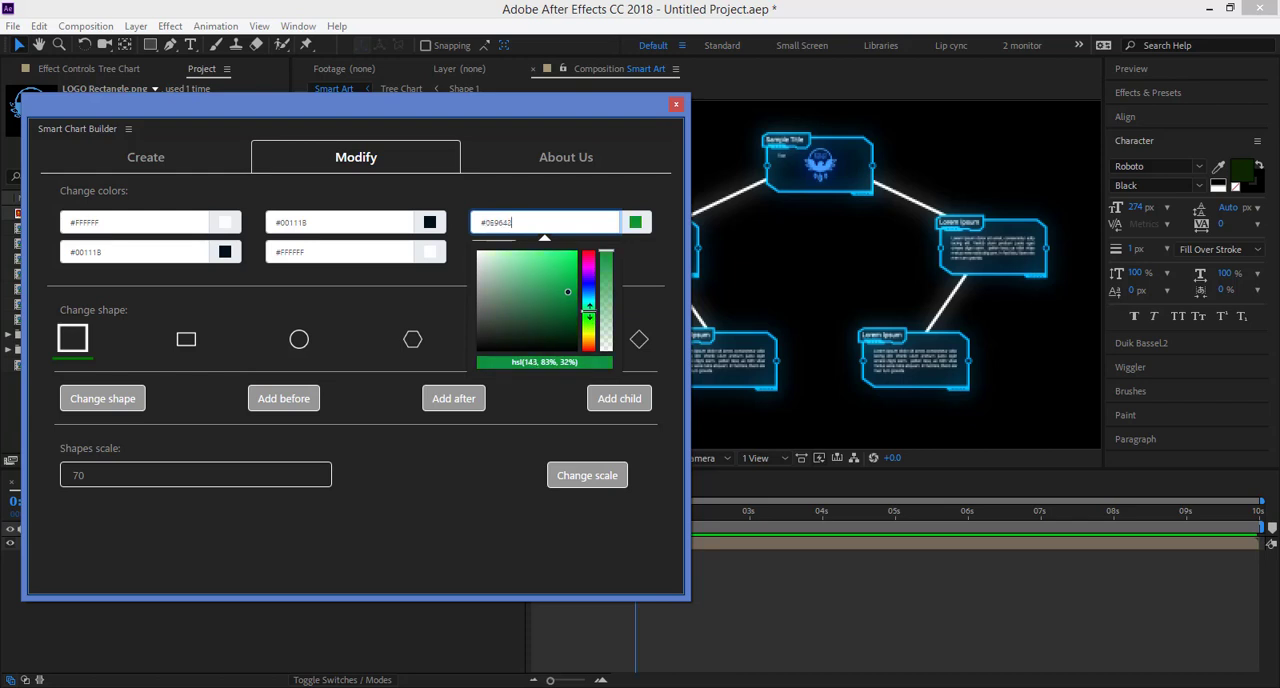
pyautogui.click(652, 274)
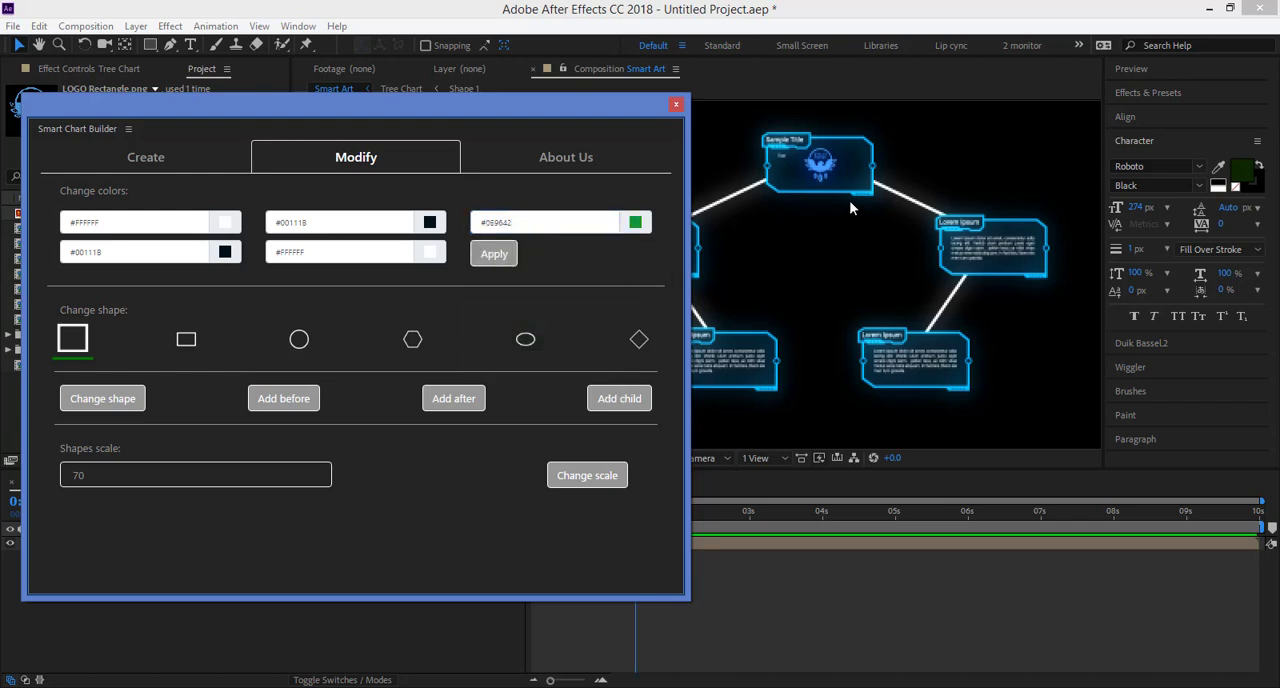
# Step: Set the first chart colour to the grey #83858A and apply the colour changes to the chart
pyautogui.click(162, 217)
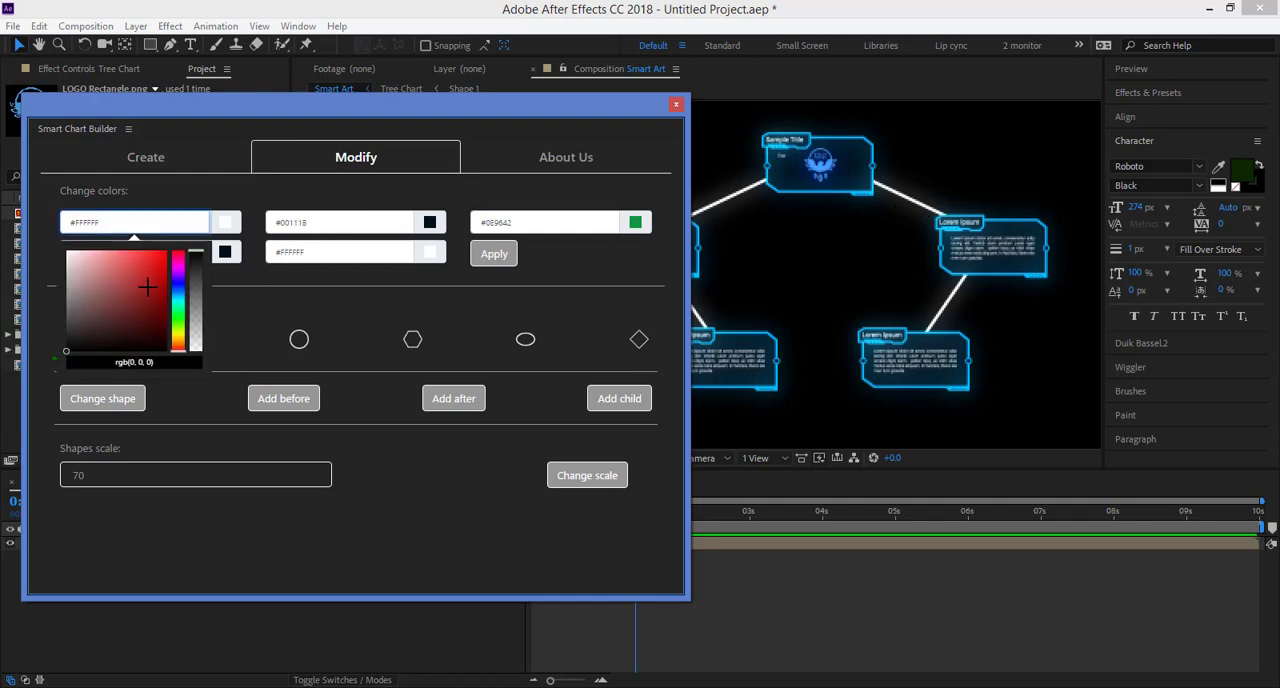
pyautogui.click(178, 290)
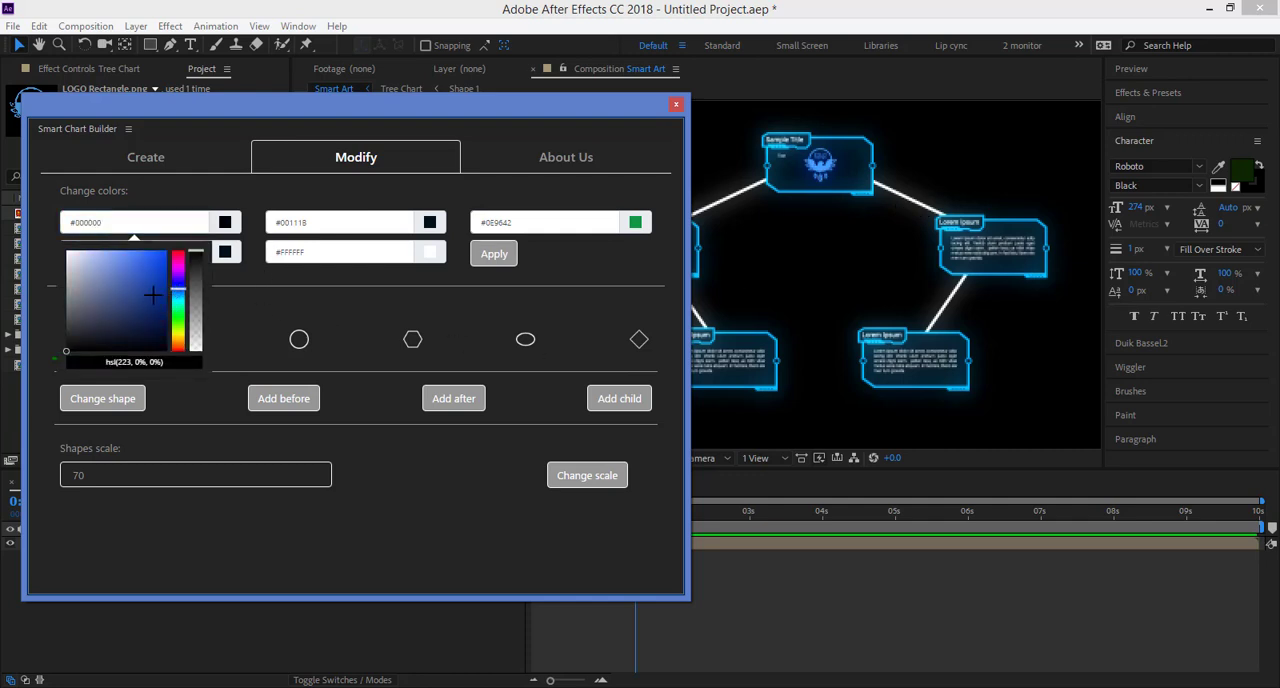
pyautogui.click(71, 296)
pyautogui.click(294, 284)
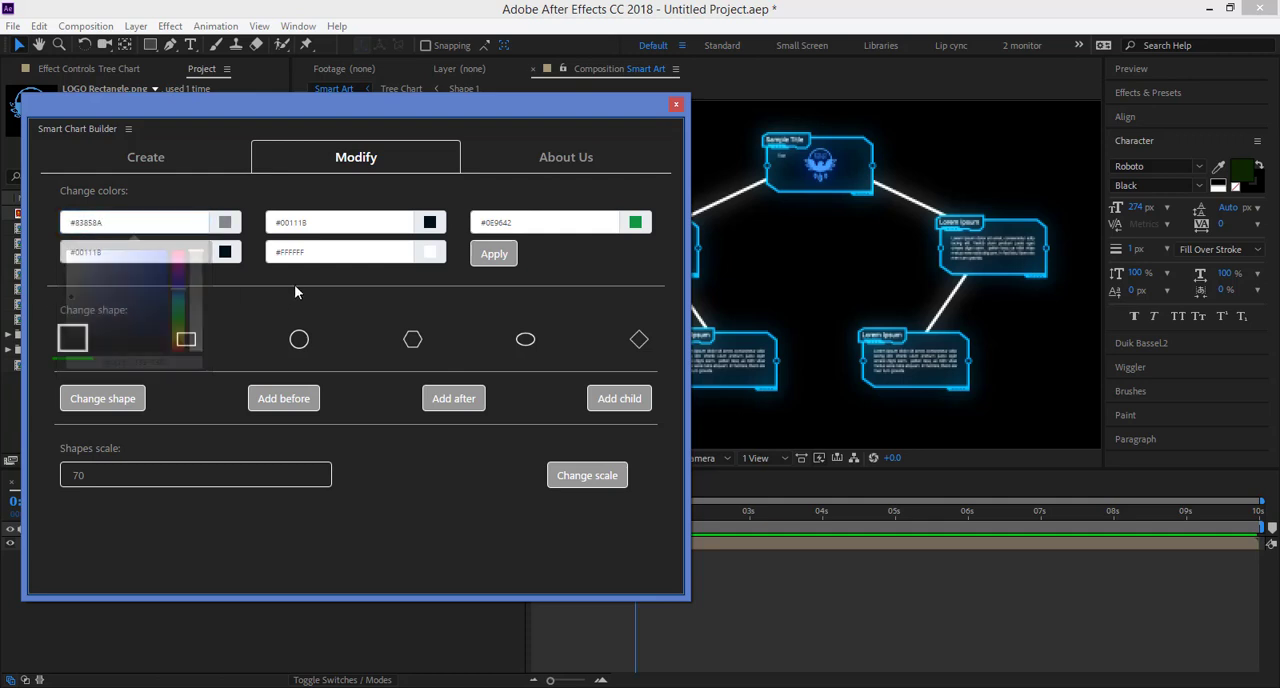
pyautogui.click(503, 258)
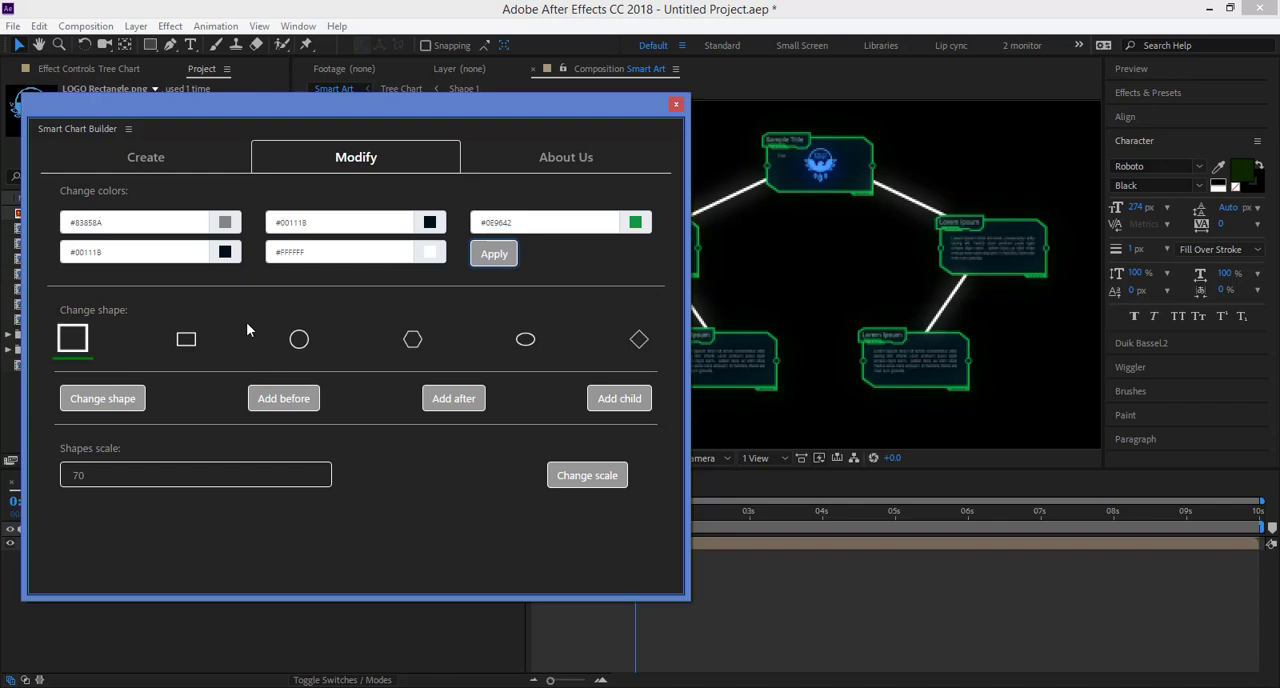
# Step: Set the fifth chart colour, used by the connector lines, to the green #59A048 and apply it
pyautogui.click(380, 253)
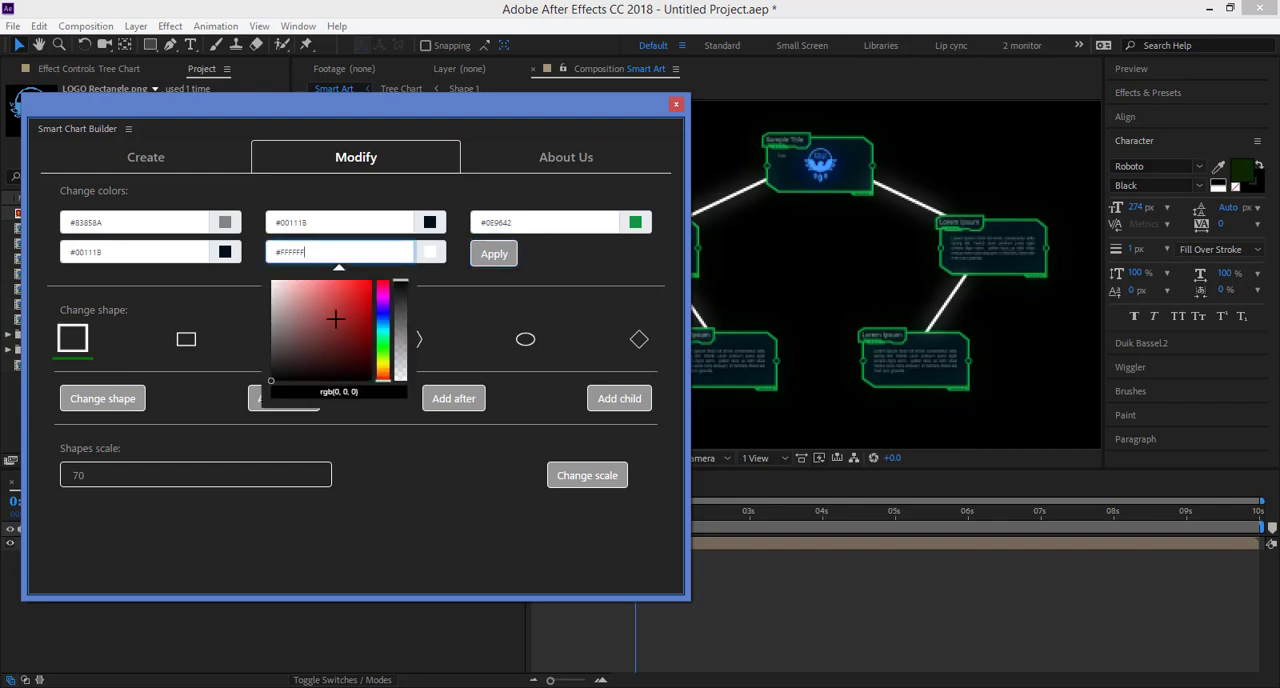
pyautogui.click(383, 348)
pyautogui.click(326, 358)
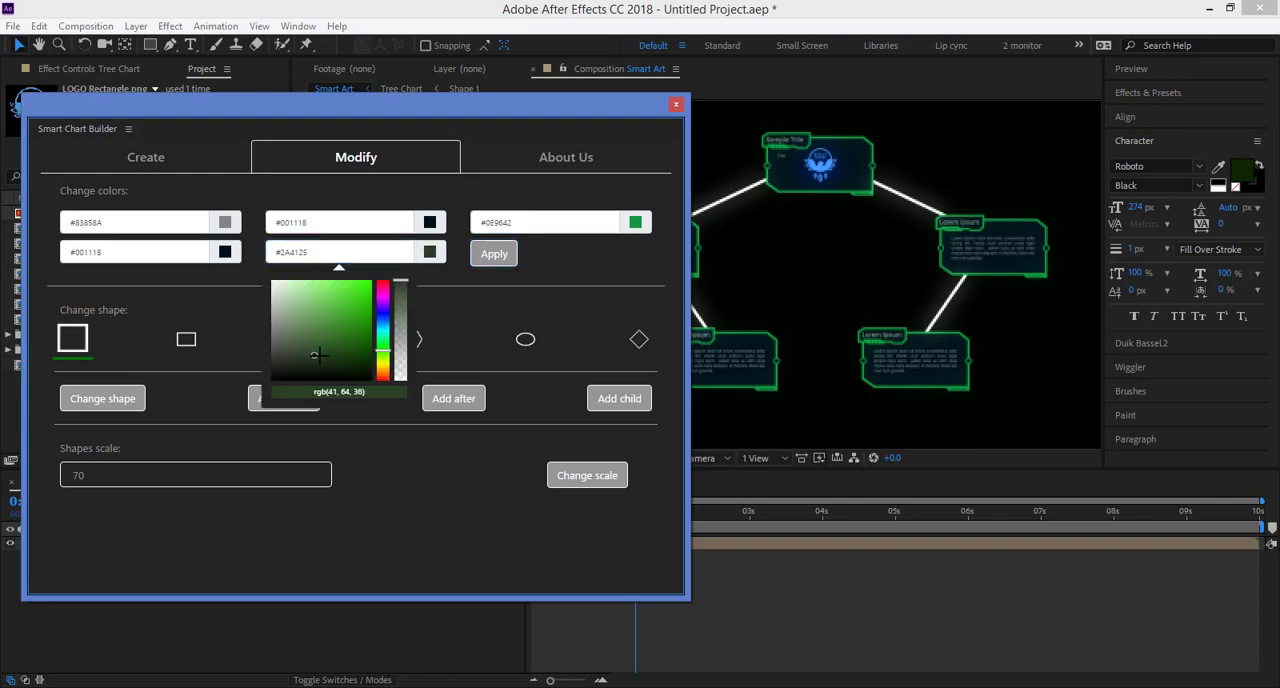
pyautogui.moveTo(326, 358); pyautogui.dragTo(326, 317)
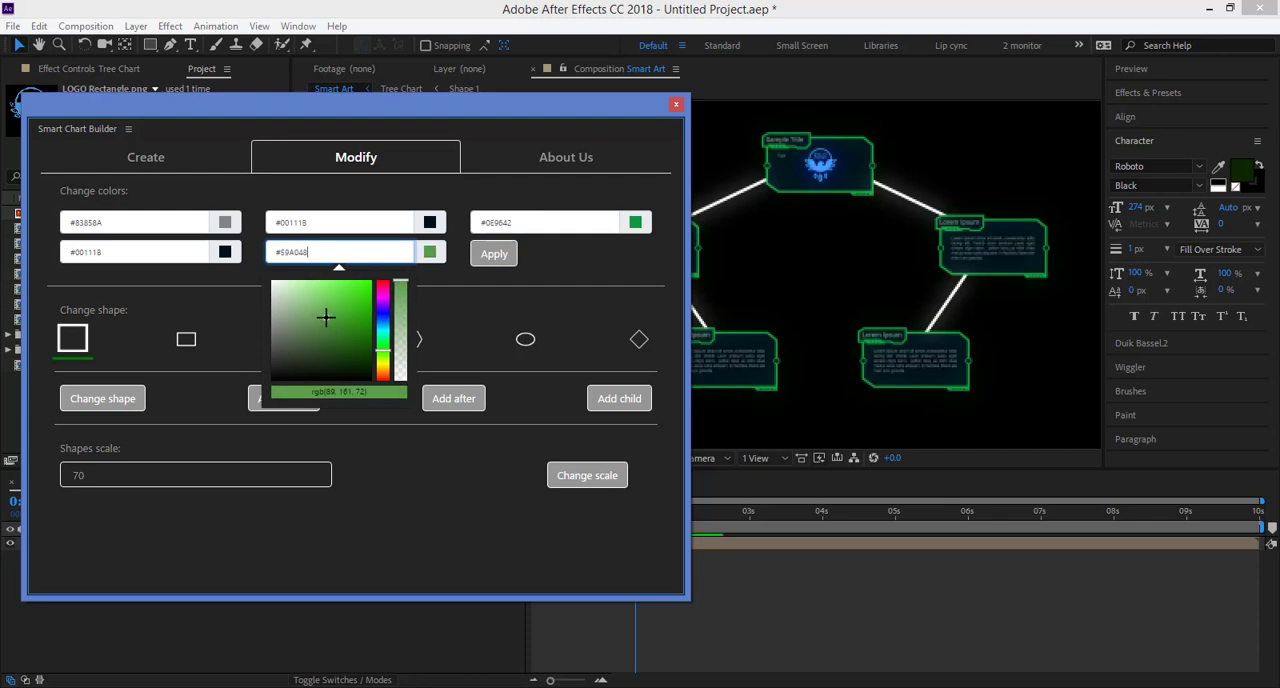
pyautogui.click(497, 306)
pyautogui.click(497, 256)
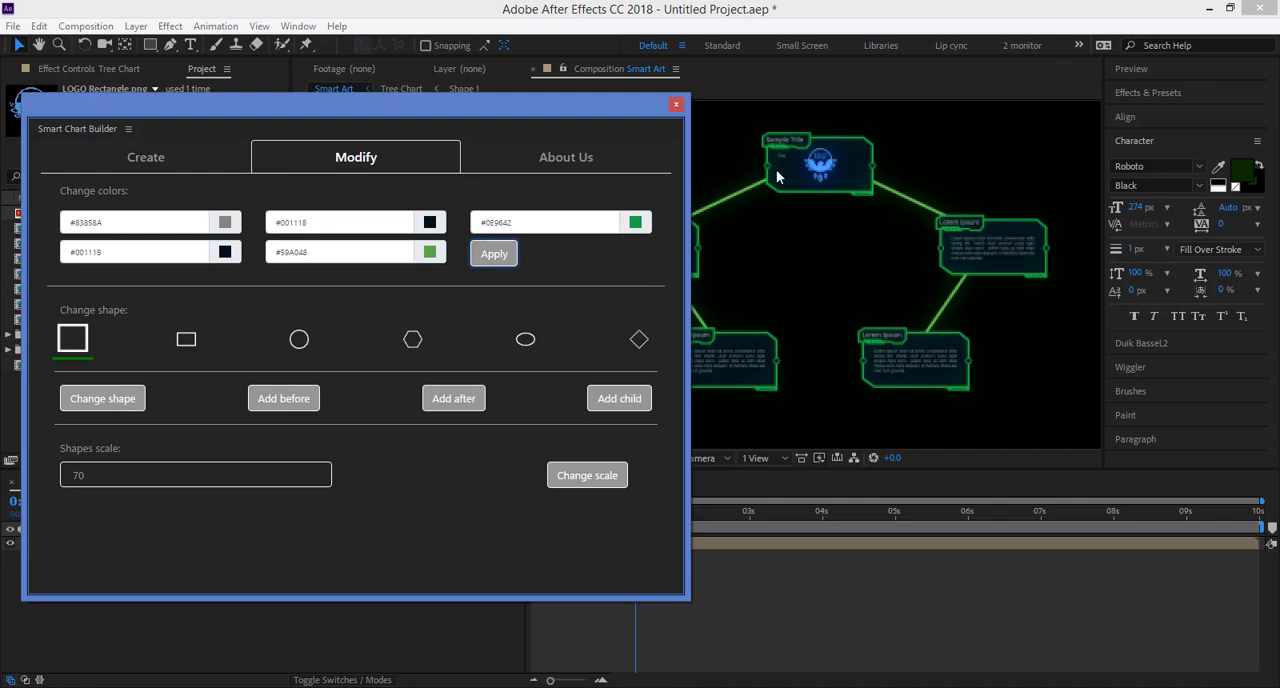
# Step: Reload the HUD style by switching to Artistic and back, and apply its default colours to the chart
pyautogui.moveTo(533, 111); pyautogui.dragTo(579, 111)
pyautogui.click(224, 157)
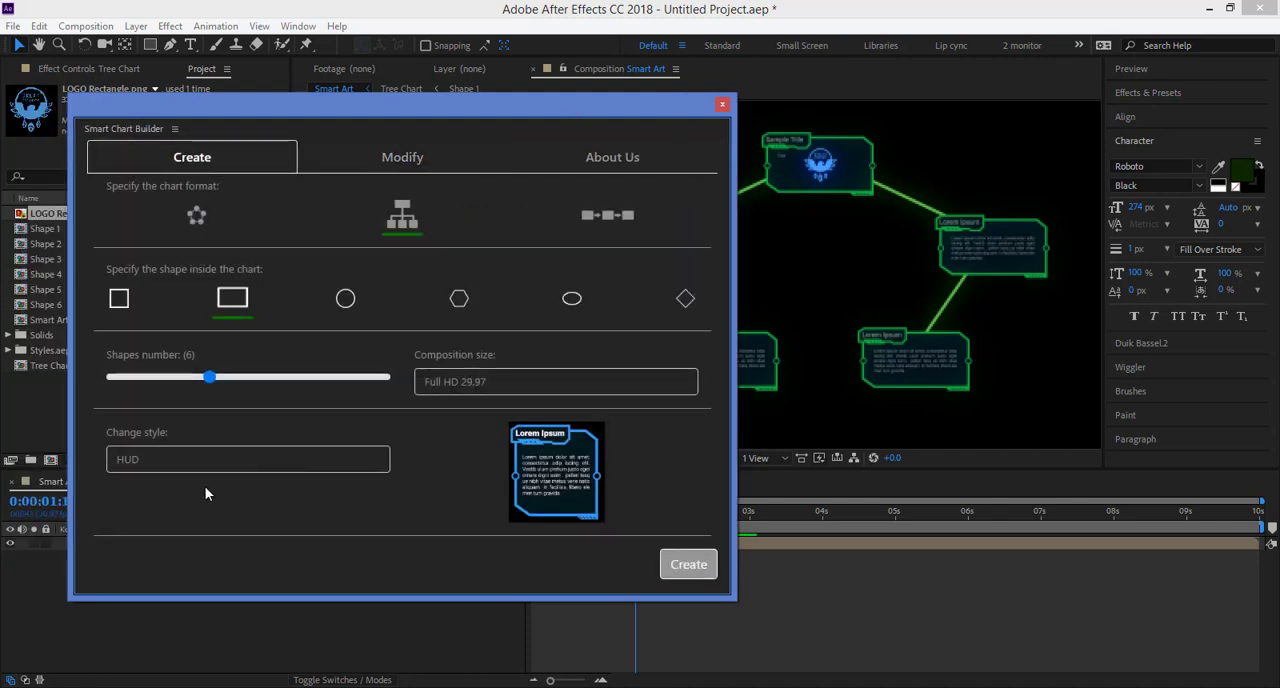
pyautogui.click(160, 462)
pyautogui.click(142, 497)
pyautogui.click(135, 462)
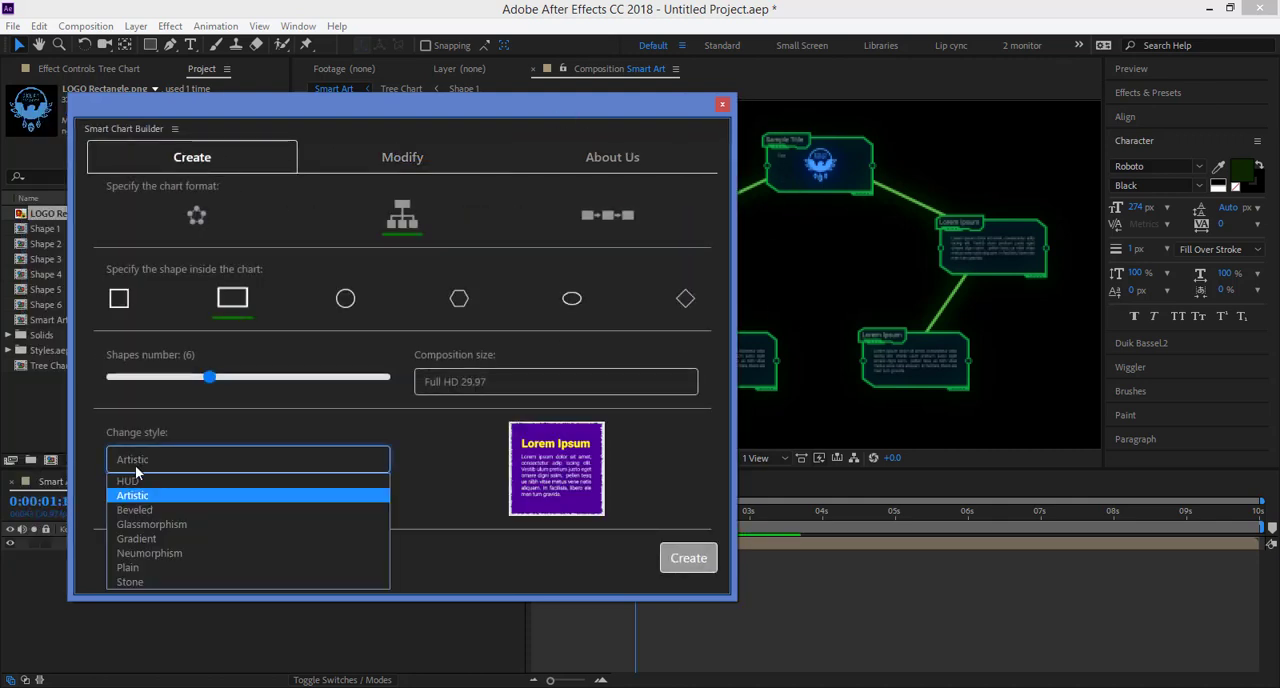
pyautogui.click(135, 481)
pyautogui.click(368, 160)
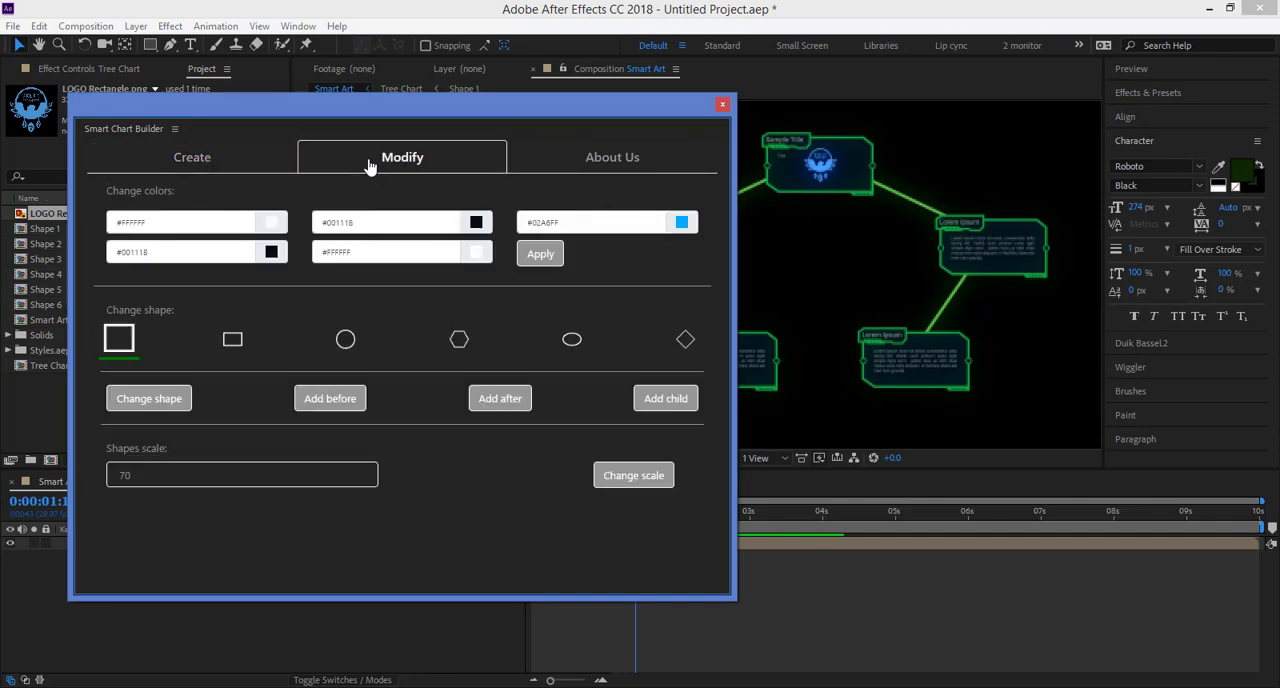
pyautogui.click(540, 254)
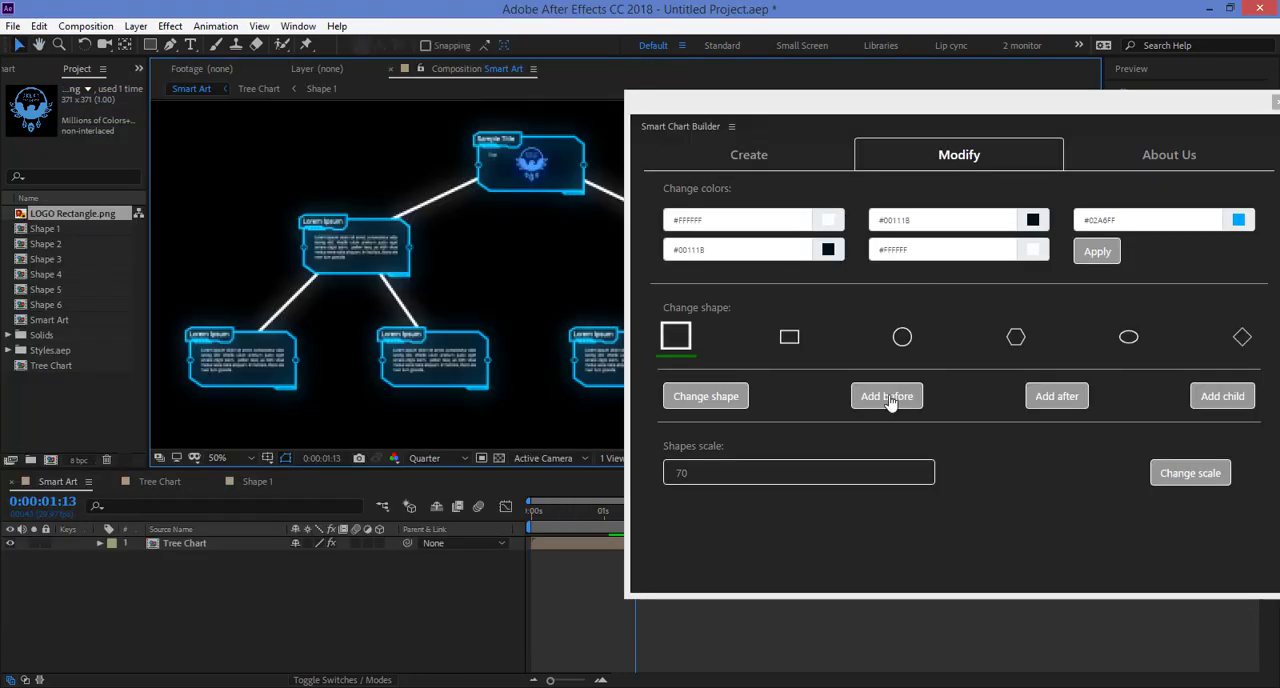
# Step: Select Shape 2 in the Tree Chart composition and change its box to a circle
pyautogui.click(908, 124)
pyautogui.moveTo(908, 126); pyautogui.dragTo(951, 108)
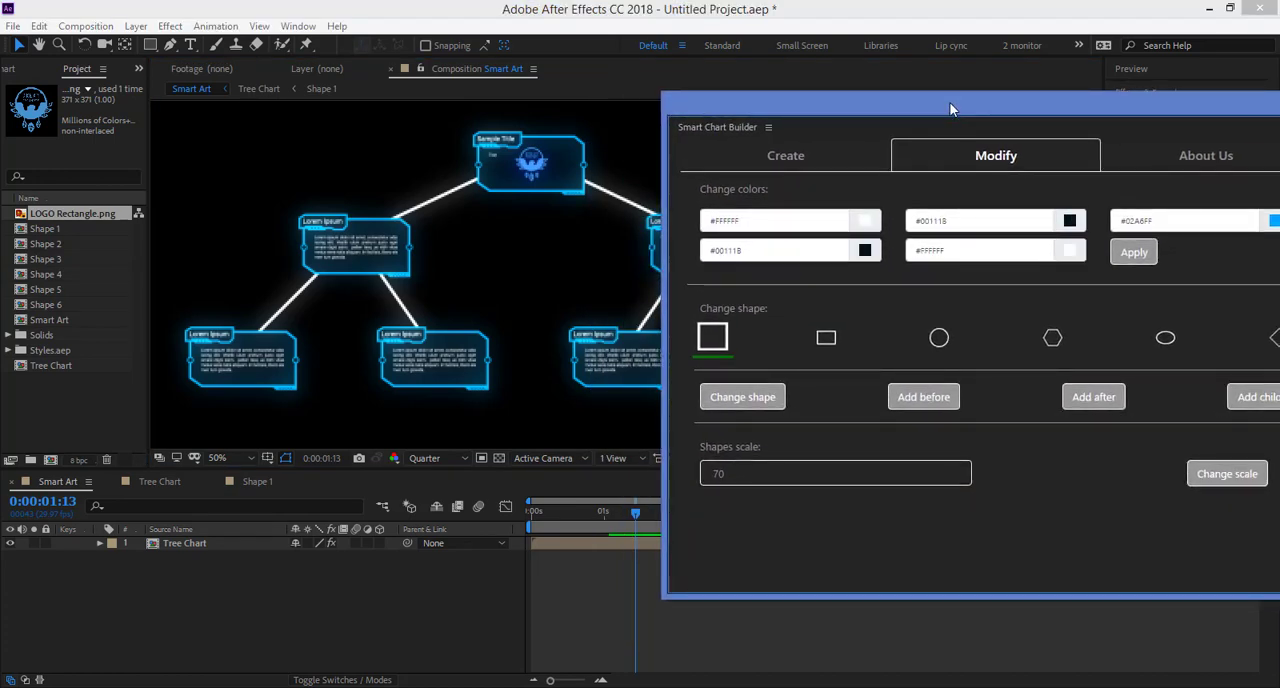
pyautogui.click(51, 231)
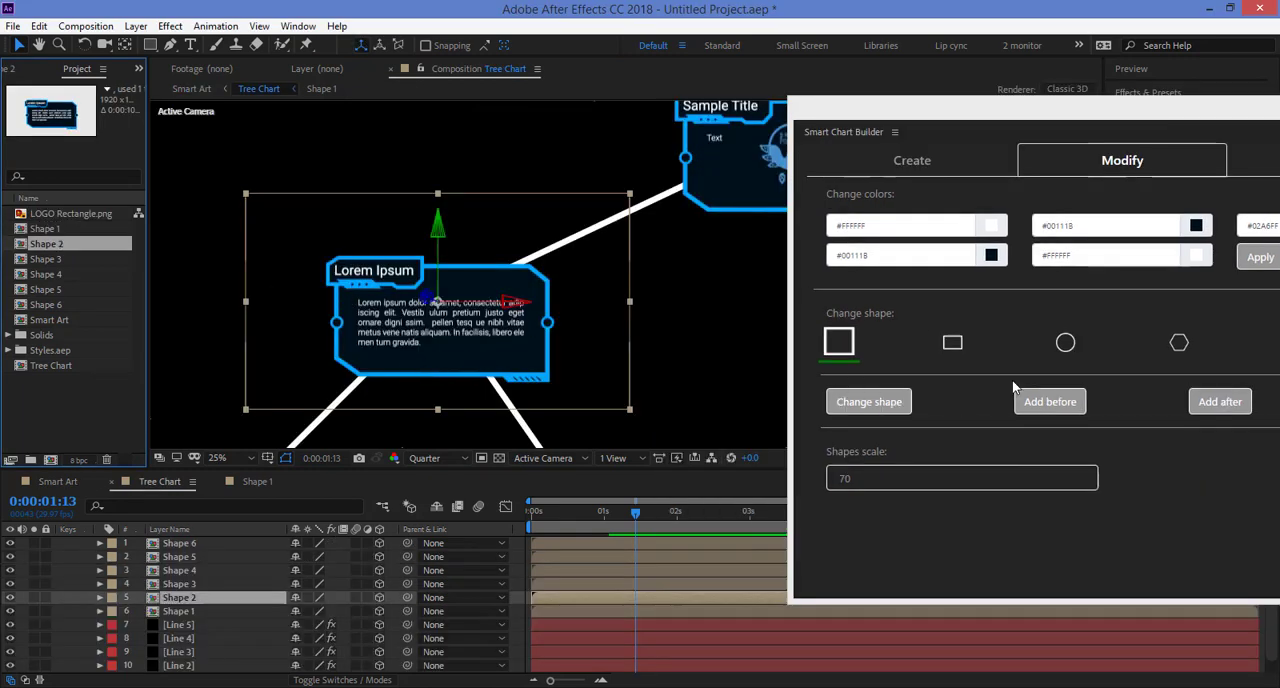
pyautogui.click(1065, 342)
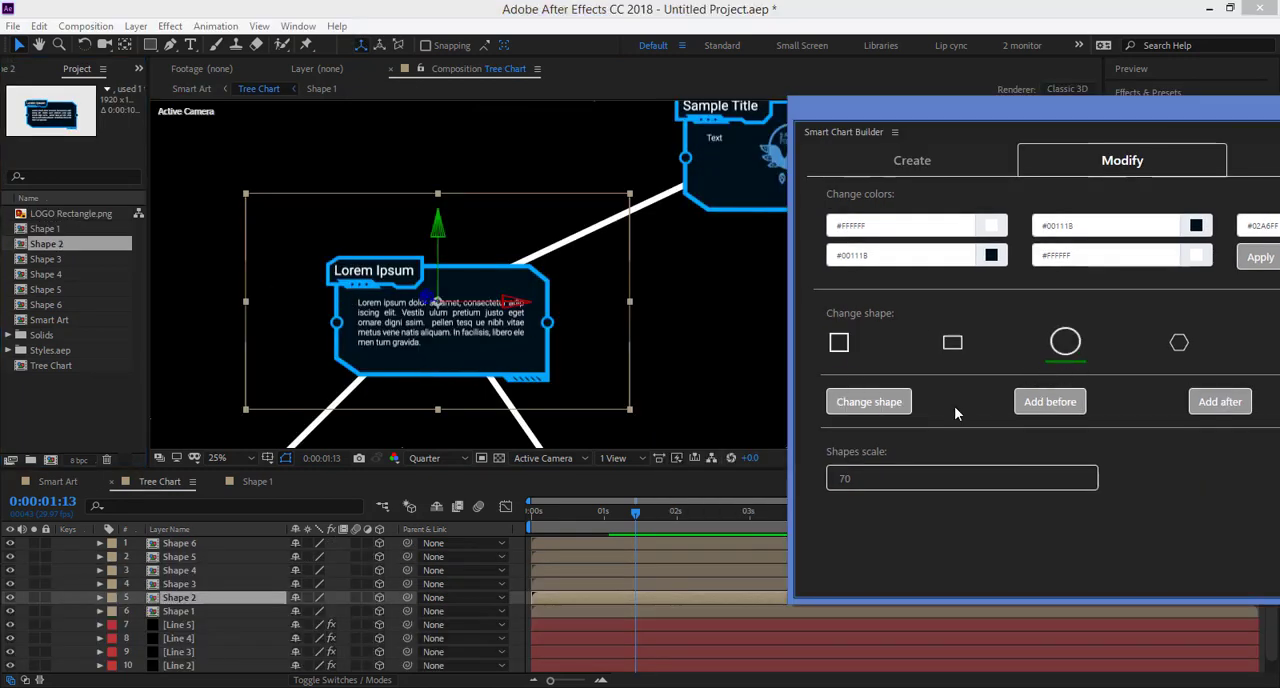
pyautogui.moveTo(976, 97); pyautogui.dragTo(913, 104)
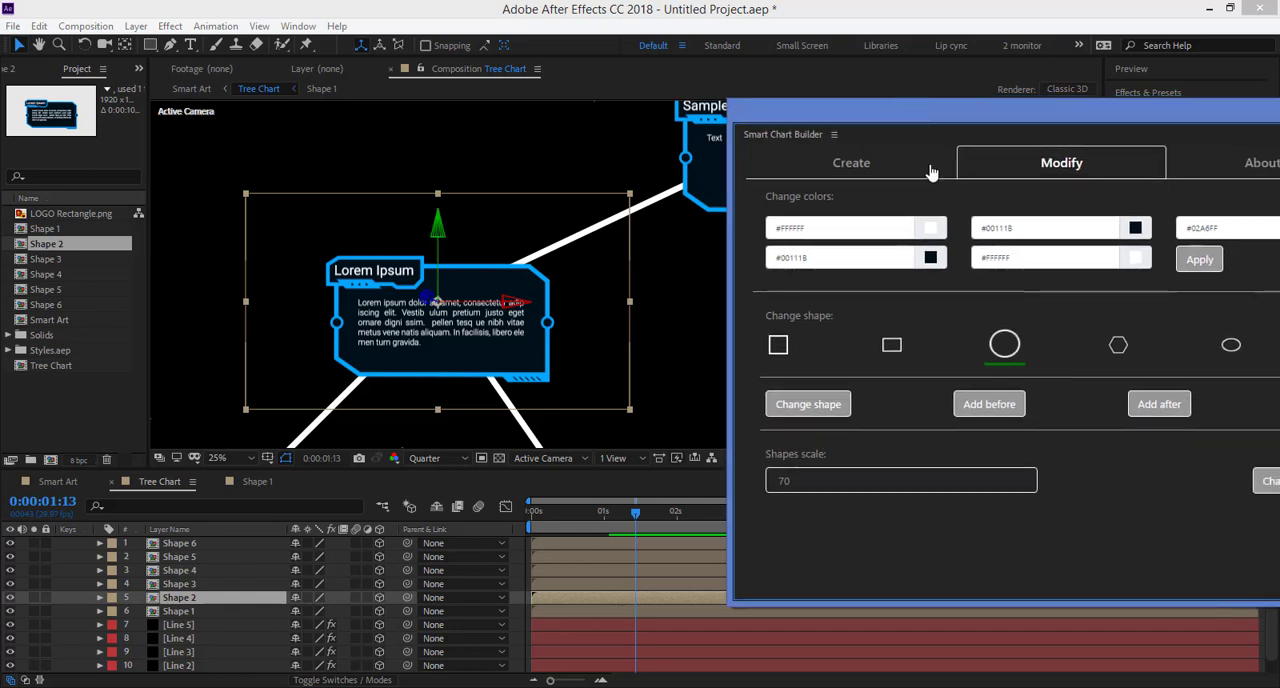
pyautogui.click(831, 410)
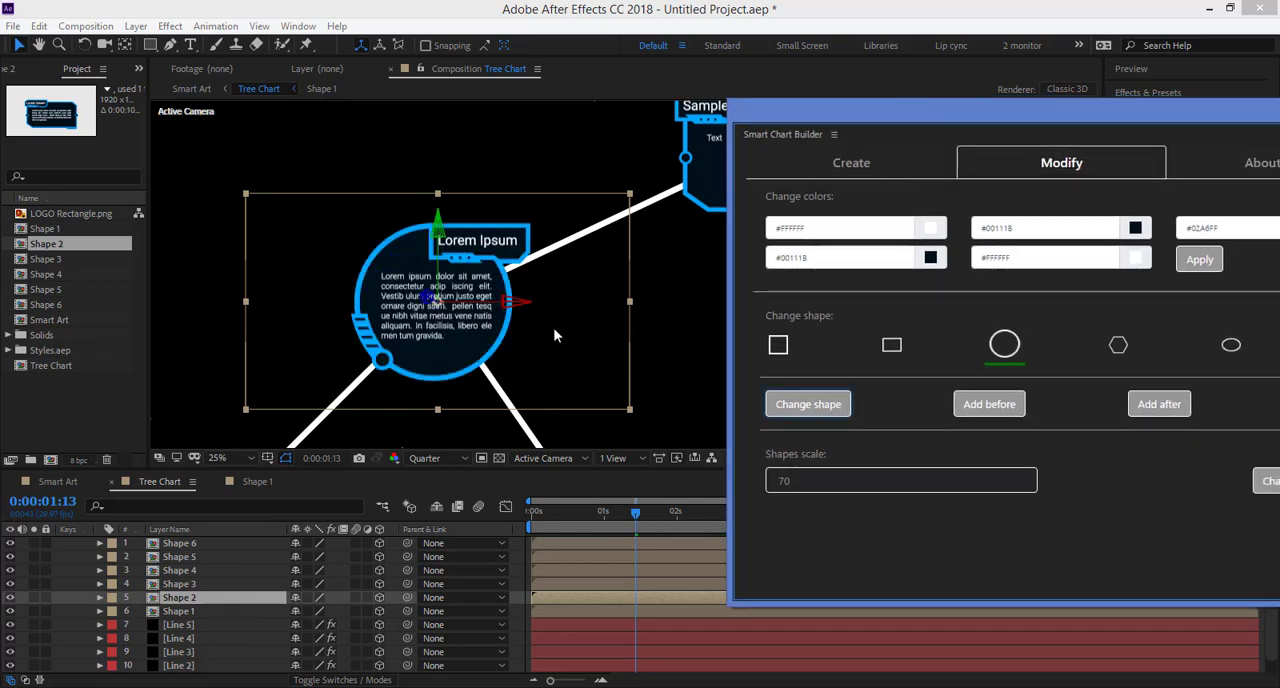
# Step: Select Shape 3 in the Tree Chart composition and change its box to a hexagon
pyautogui.click(653, 338)
pyautogui.press('space')
pyautogui.moveTo(700, 349); pyautogui.dragTo(268, 312)
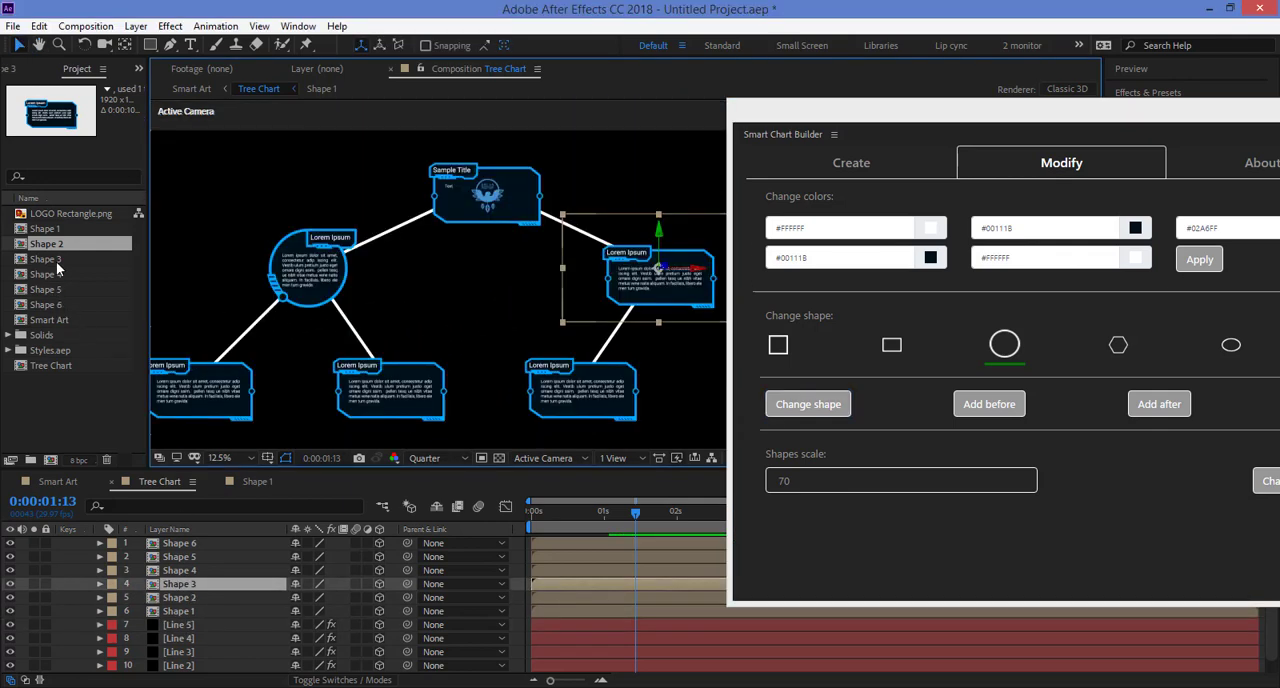
pyautogui.click(56, 261)
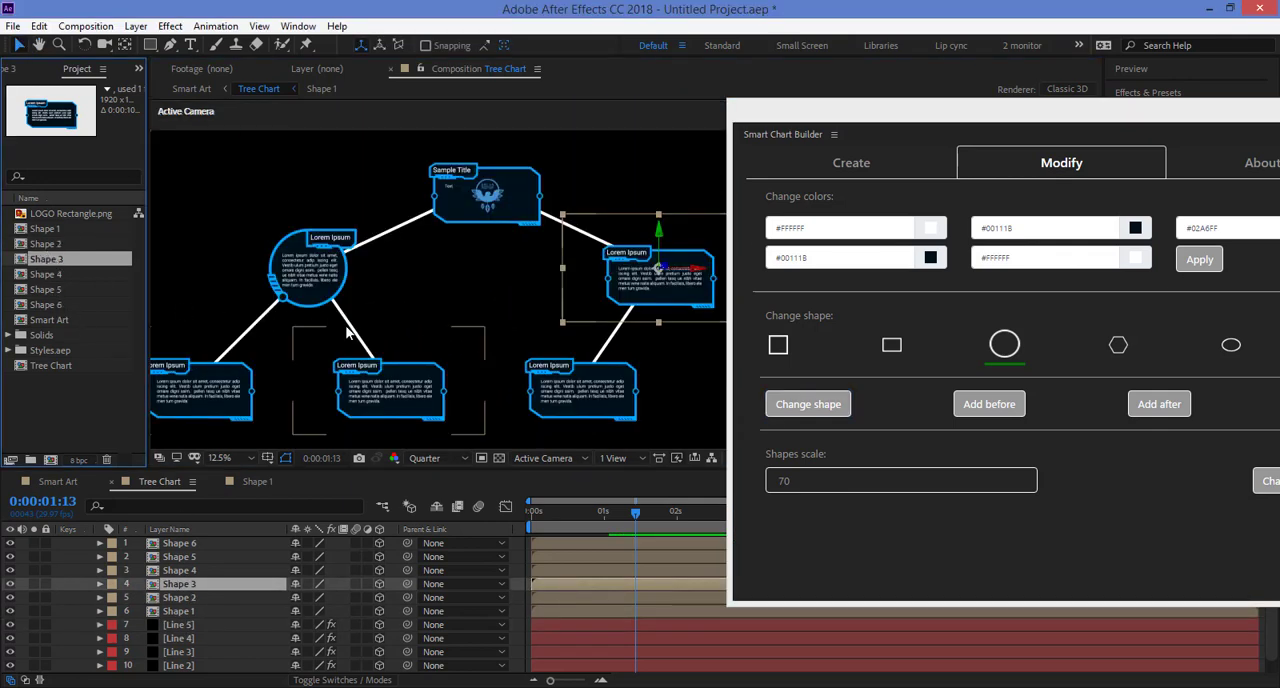
pyautogui.click(1118, 345)
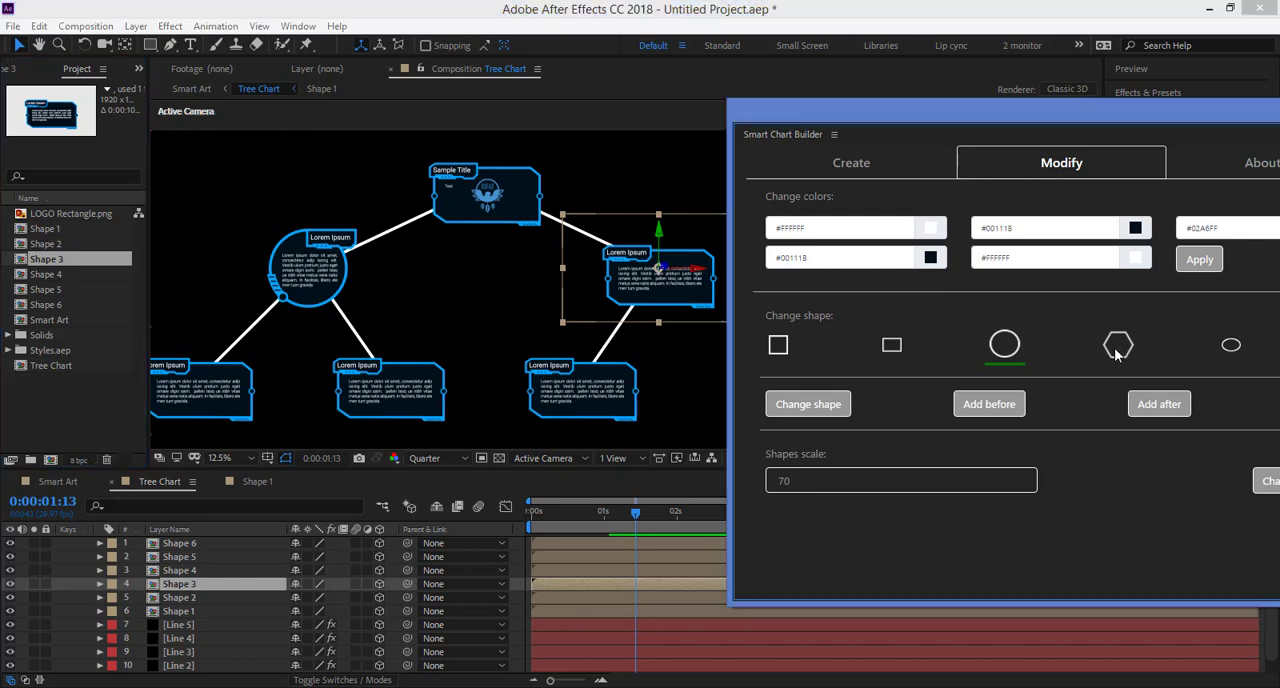
pyautogui.click(801, 410)
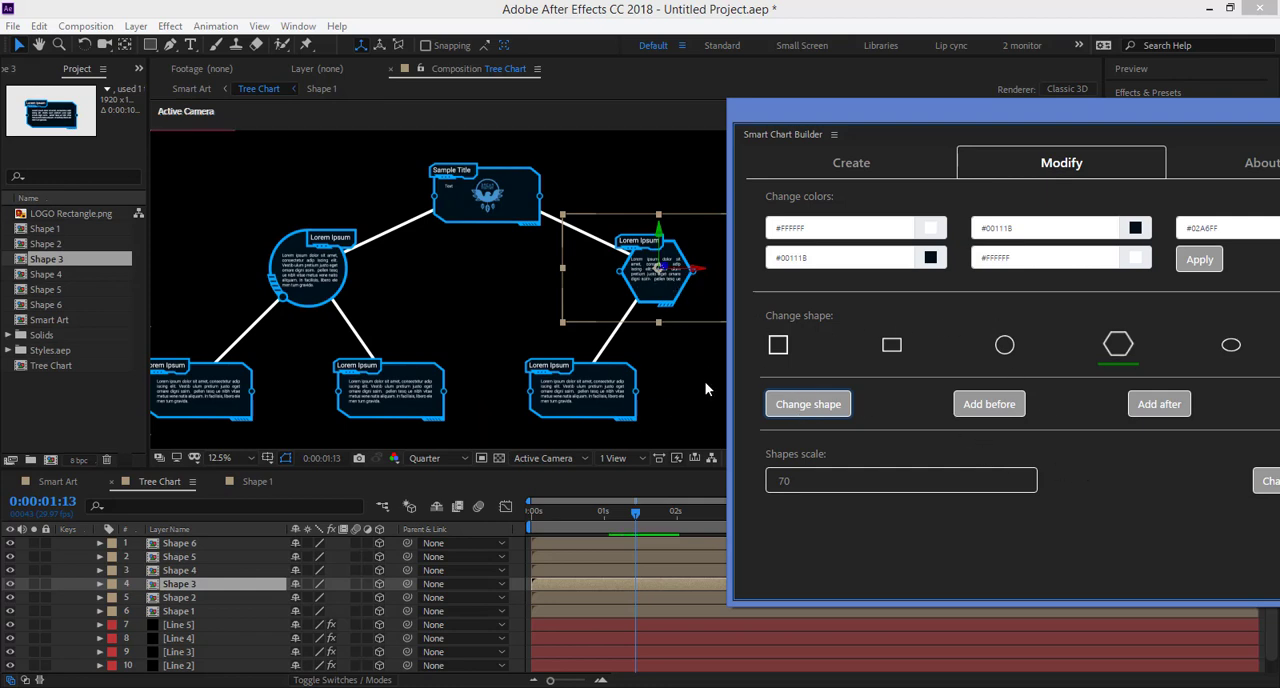
pyautogui.press('h')
pyautogui.moveTo(705, 388); pyautogui.dragTo(534, 375)
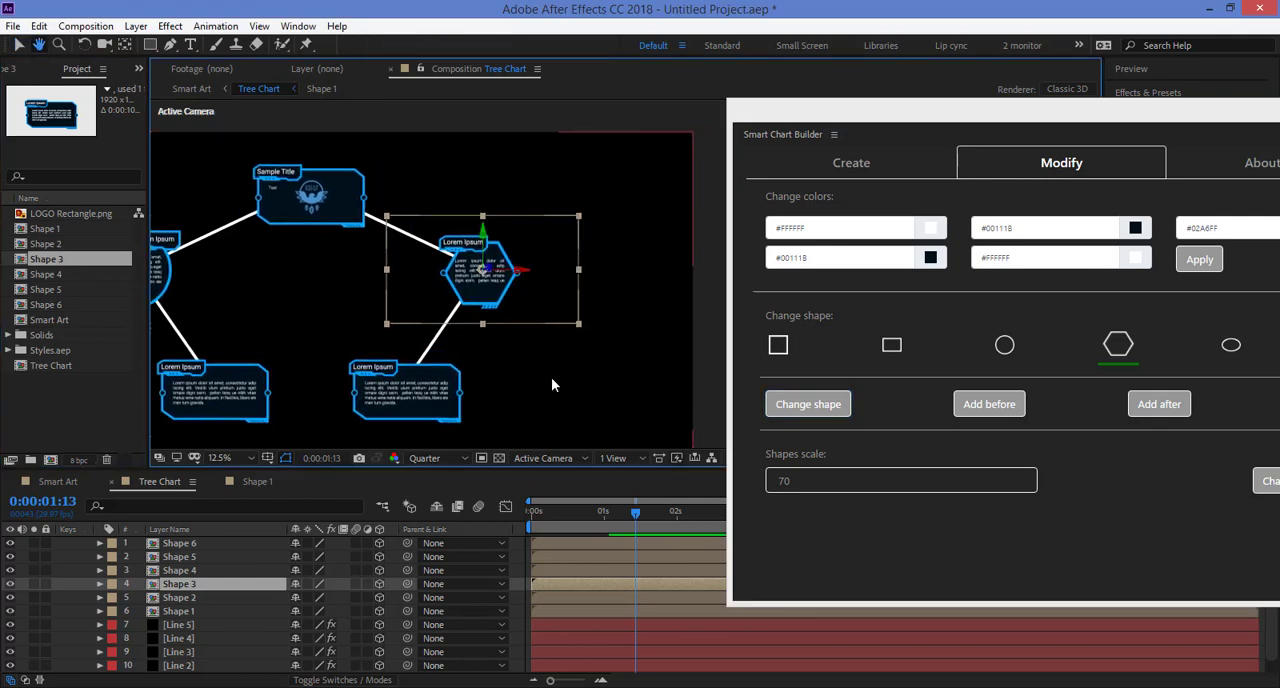
# Step: Add a diamond-shaped child box to Shape 3 in the tree chart
pyautogui.press('v')
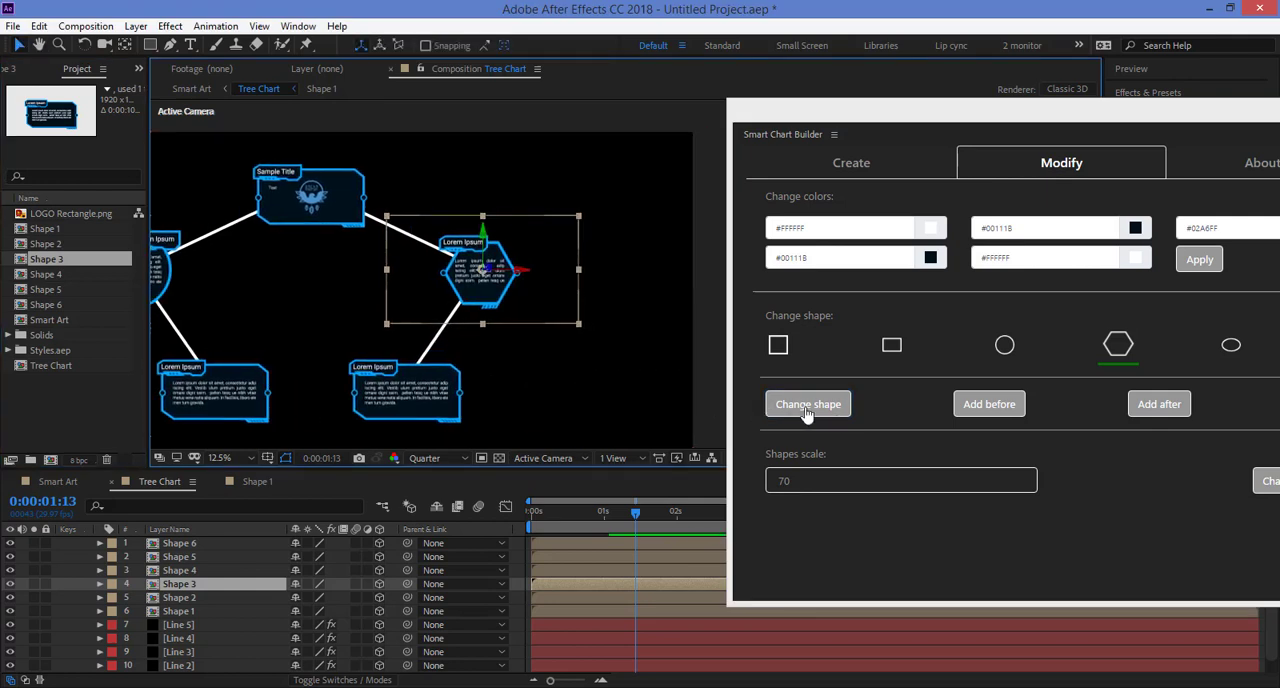
pyautogui.moveTo(1018, 126); pyautogui.dragTo(847, 148)
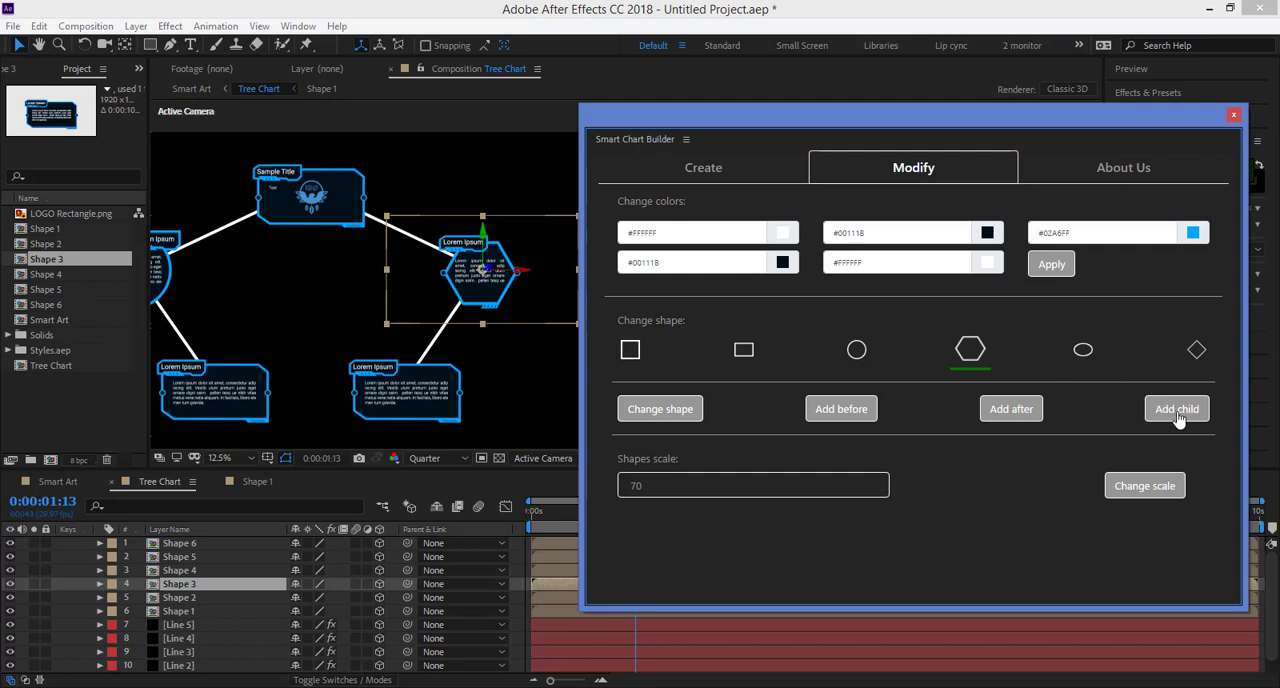
pyautogui.click(1192, 354)
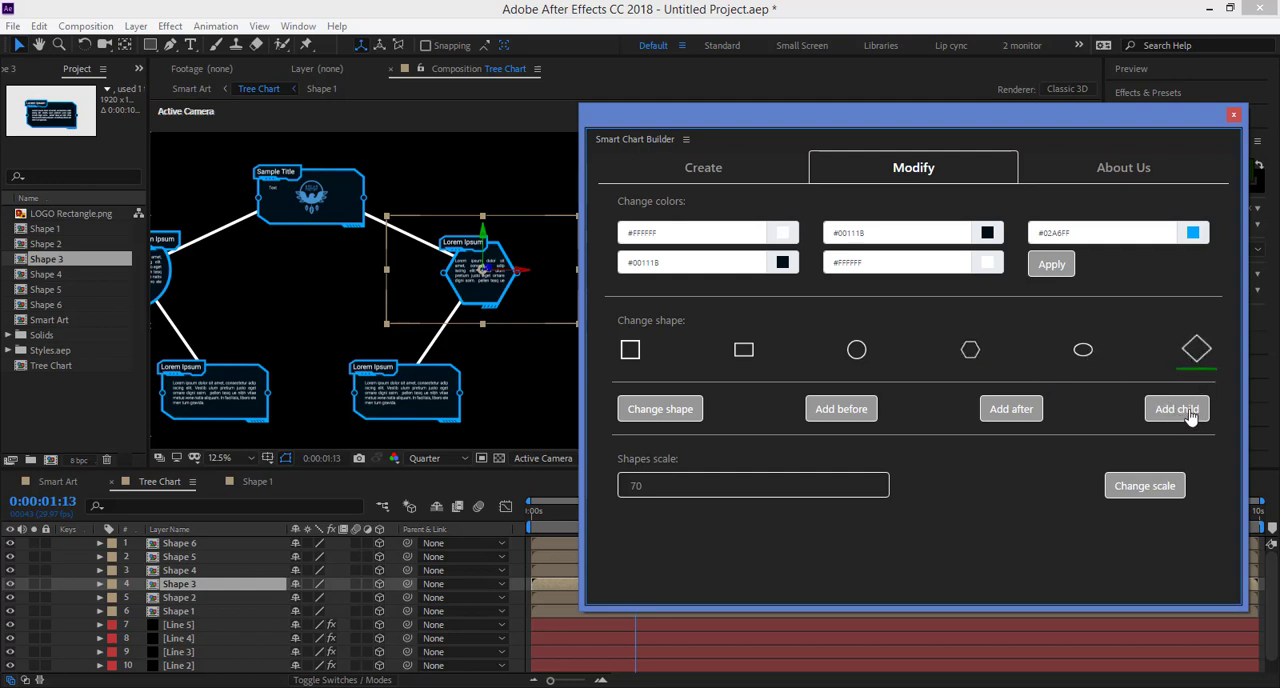
pyautogui.click(1188, 413)
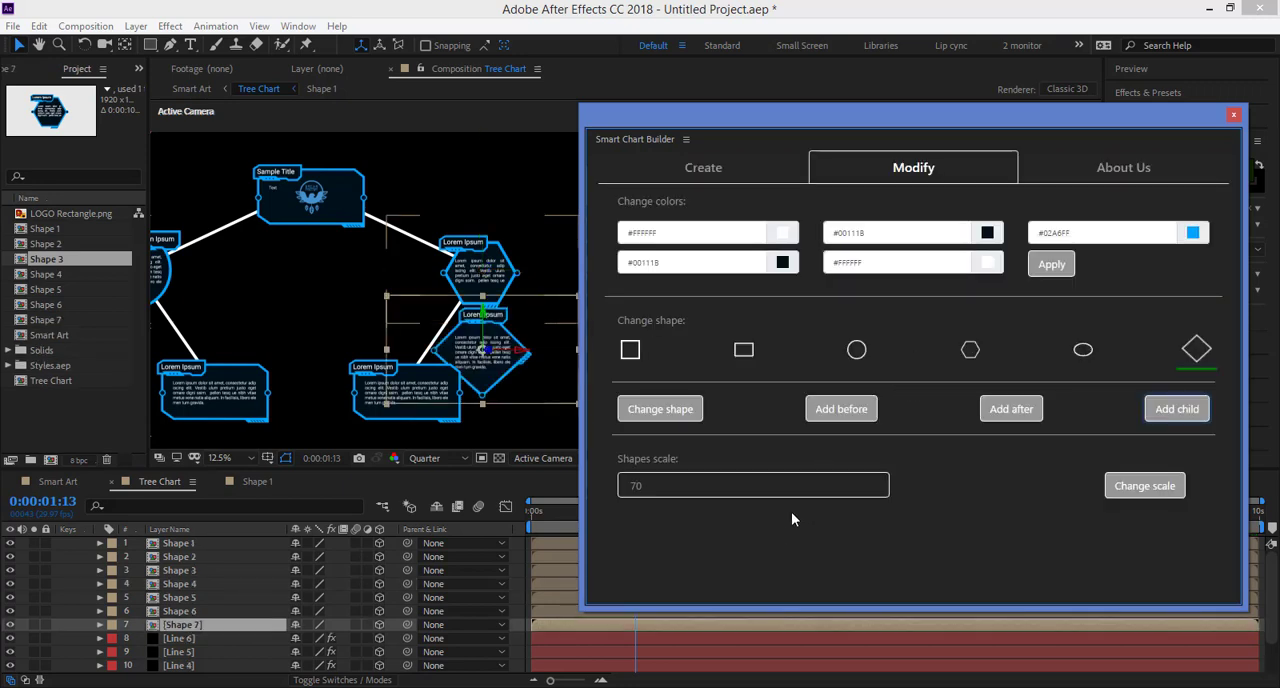
# Step: Move the new diamond box below and to the right of the hexagon, clear of the neighbouring rectangle
pyautogui.moveTo(1158, 118); pyautogui.dragTo(0, 118)
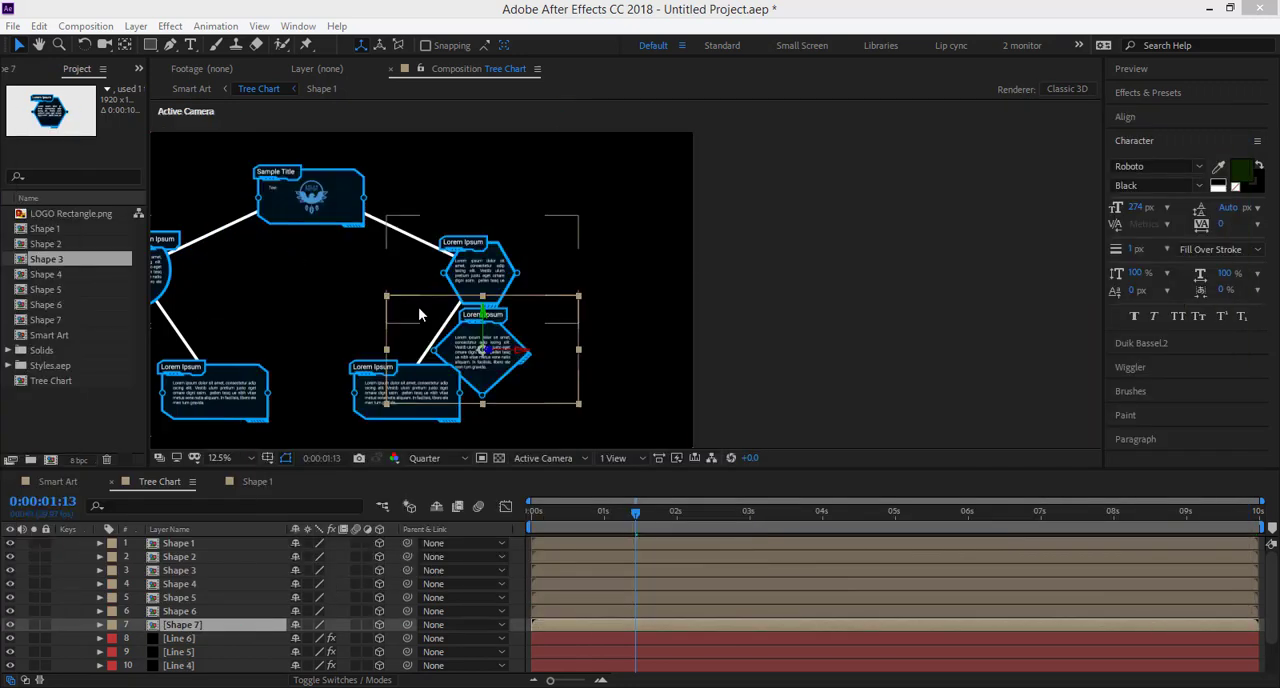
pyautogui.moveTo(500, 338); pyautogui.dragTo(576, 373)
pyautogui.press('Left')
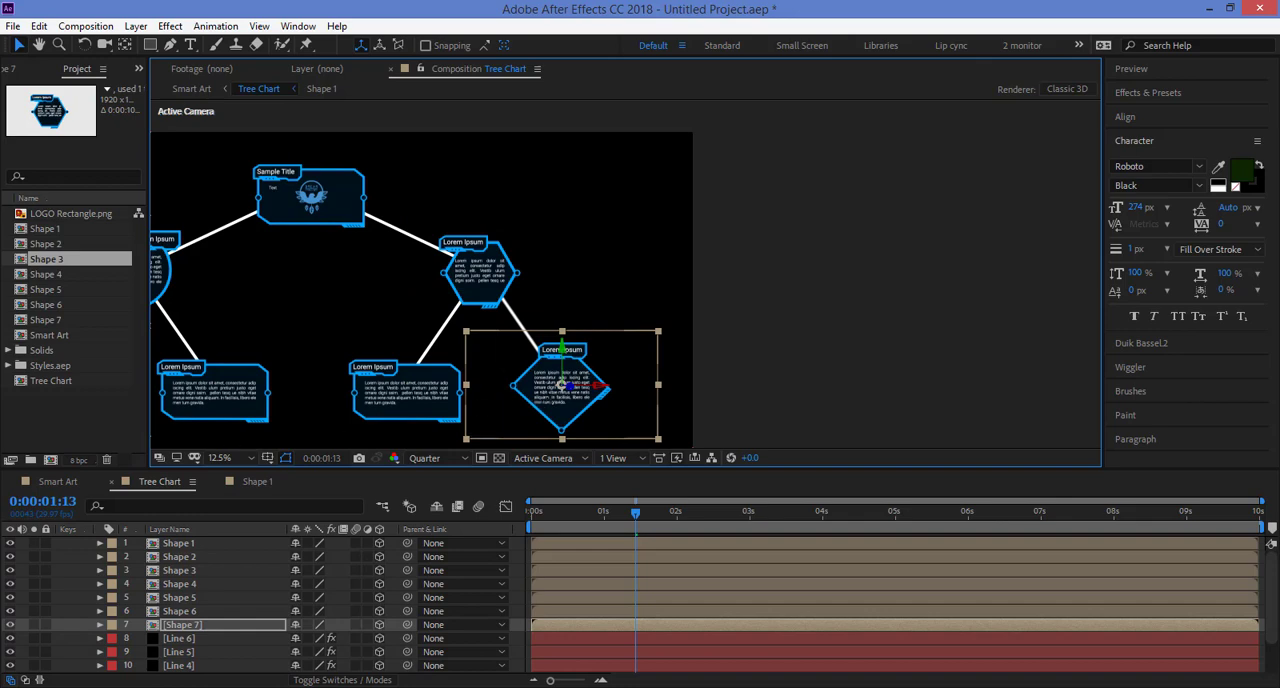
# Step: Select Shape 7 in the project and add a circle box before it
pyautogui.moveTo(0, 150); pyautogui.dragTo(1125, 71)
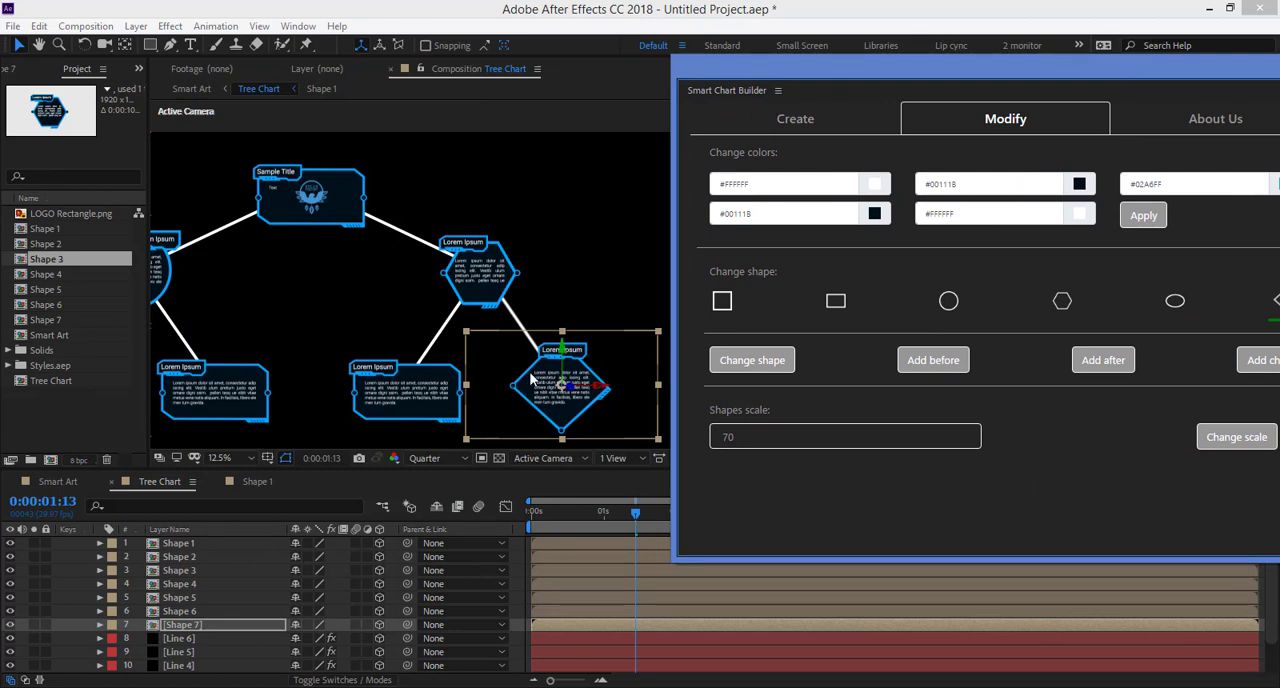
pyautogui.click(948, 300)
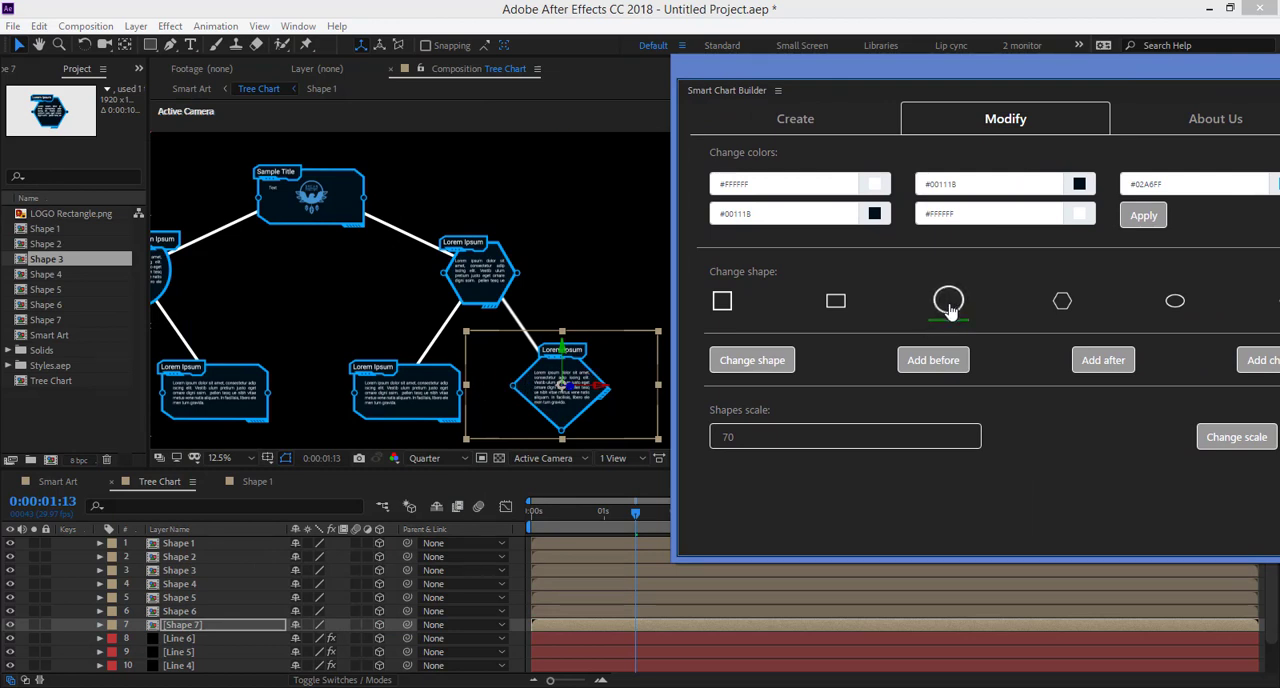
pyautogui.click(945, 367)
pyautogui.click(749, 410)
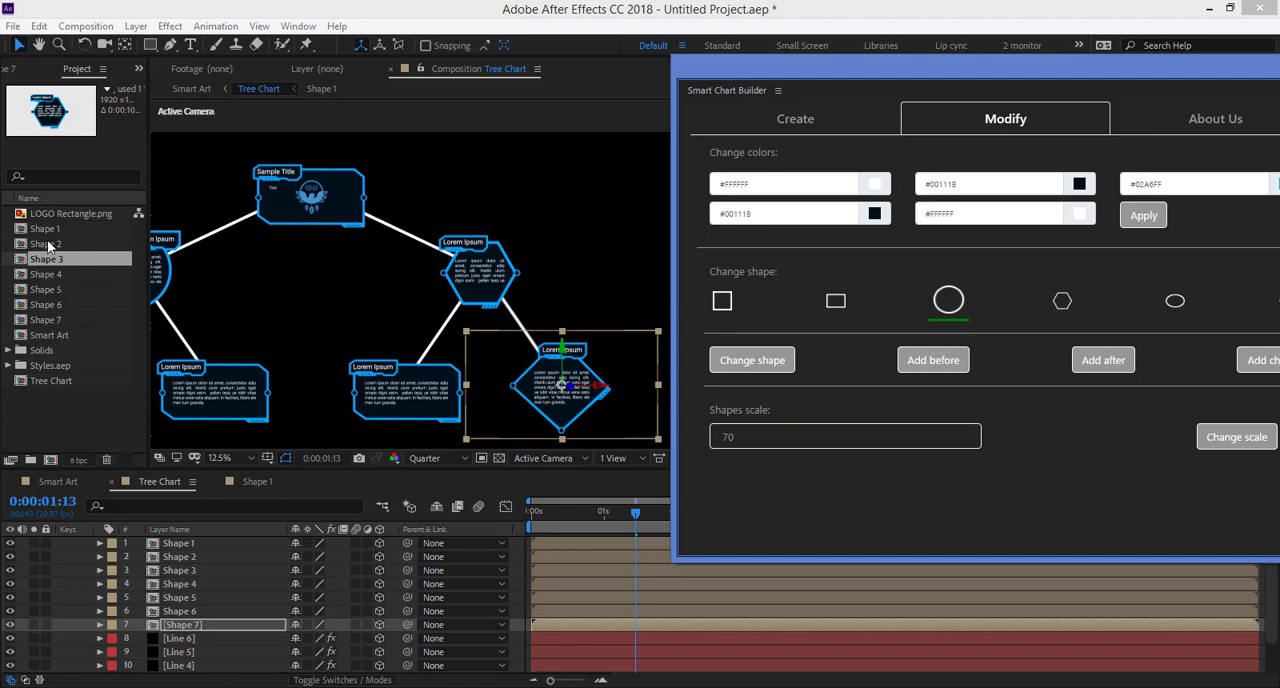
pyautogui.click(50, 320)
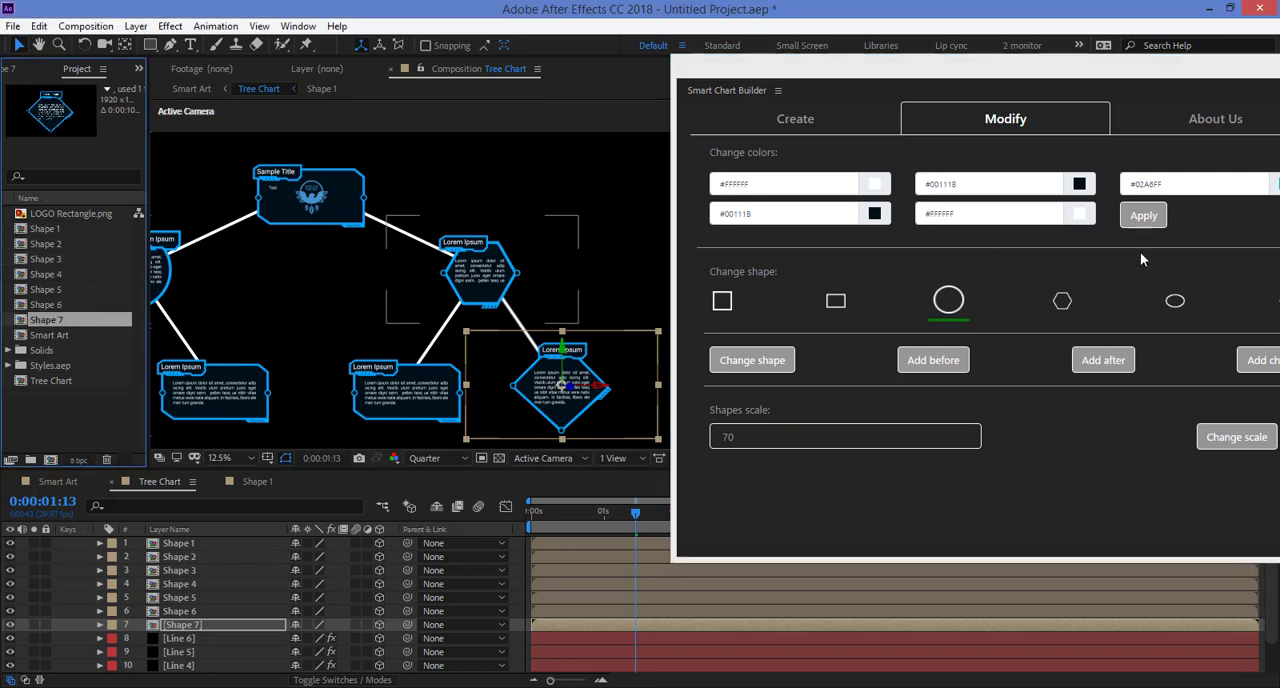
pyautogui.click(942, 366)
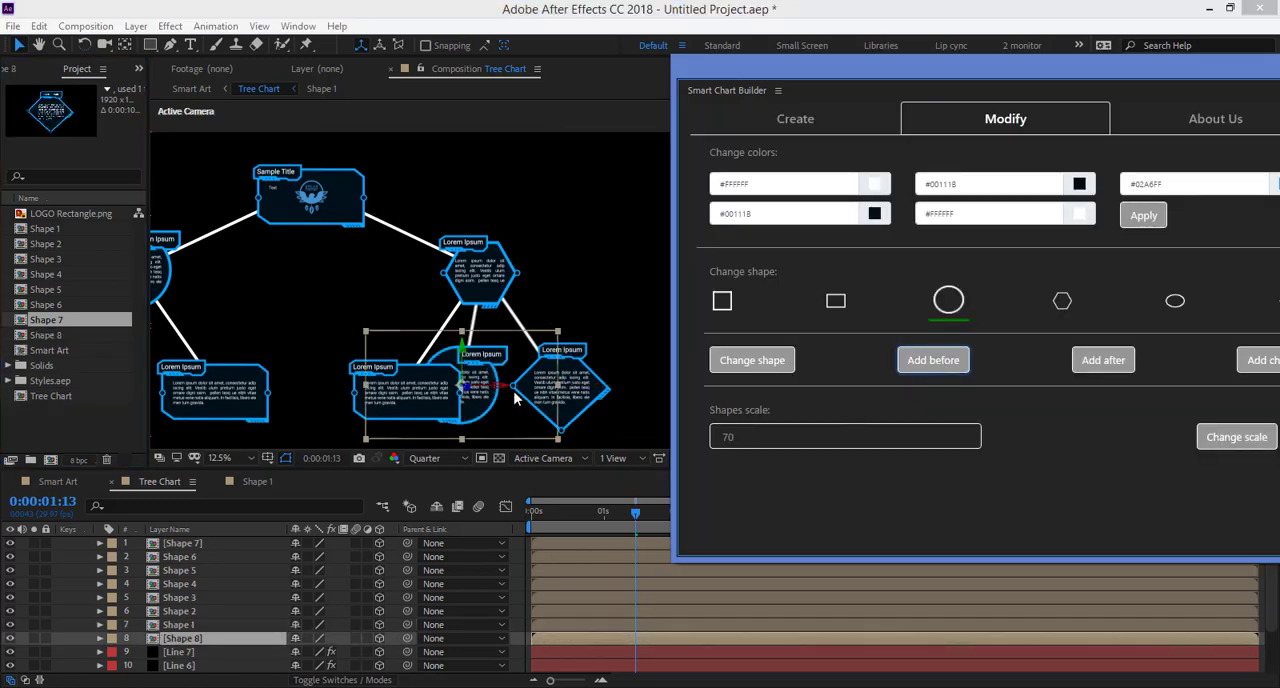
# Step: Spread out the three boxes below the hexagon so they no longer overlap, and raise the top box of the chart
pyautogui.moveTo(477, 370); pyautogui.dragTo(496, 375)
pyautogui.click(598, 393)
pyautogui.moveTo(583, 403); pyautogui.dragTo(631, 405)
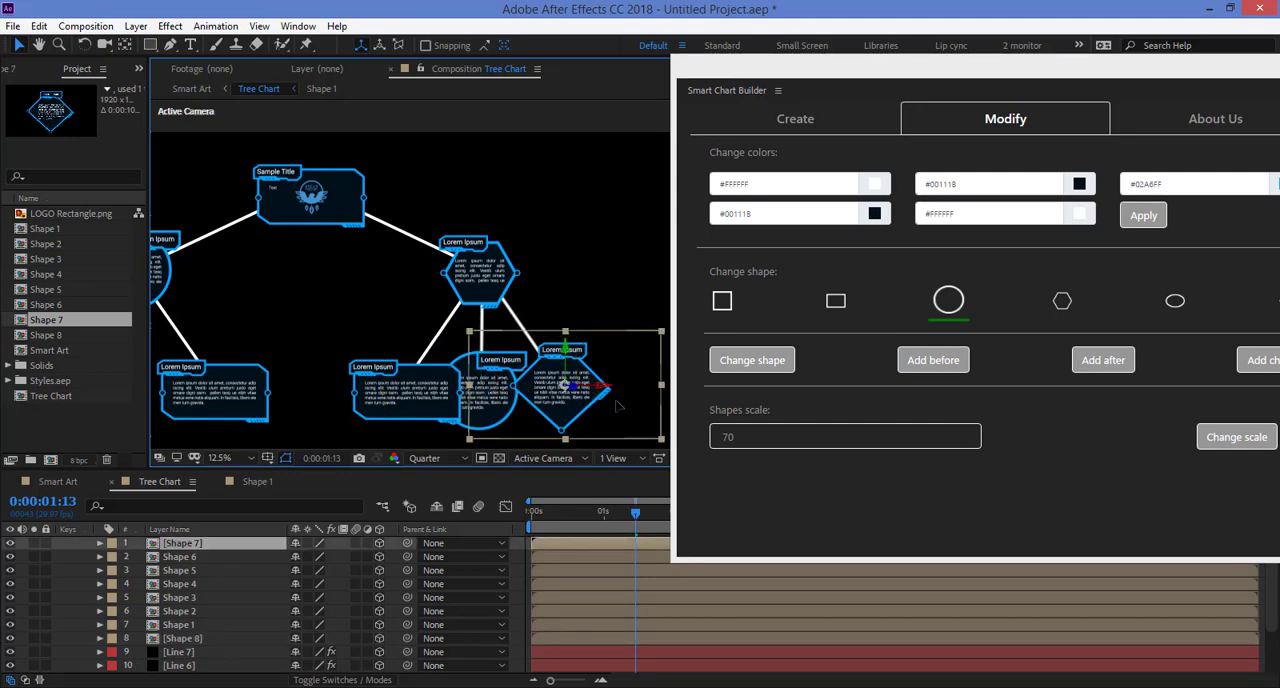
pyautogui.moveTo(416, 406); pyautogui.dragTo(375, 412)
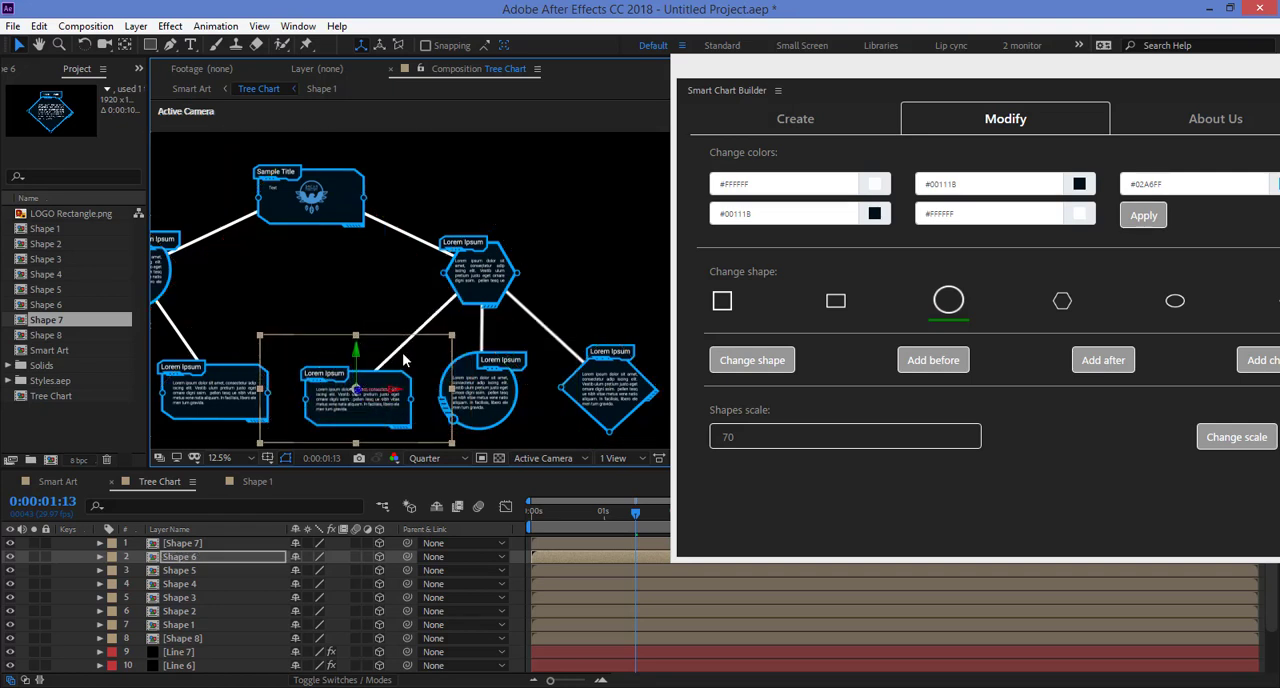
pyautogui.moveTo(352, 218); pyautogui.dragTo(352, 186)
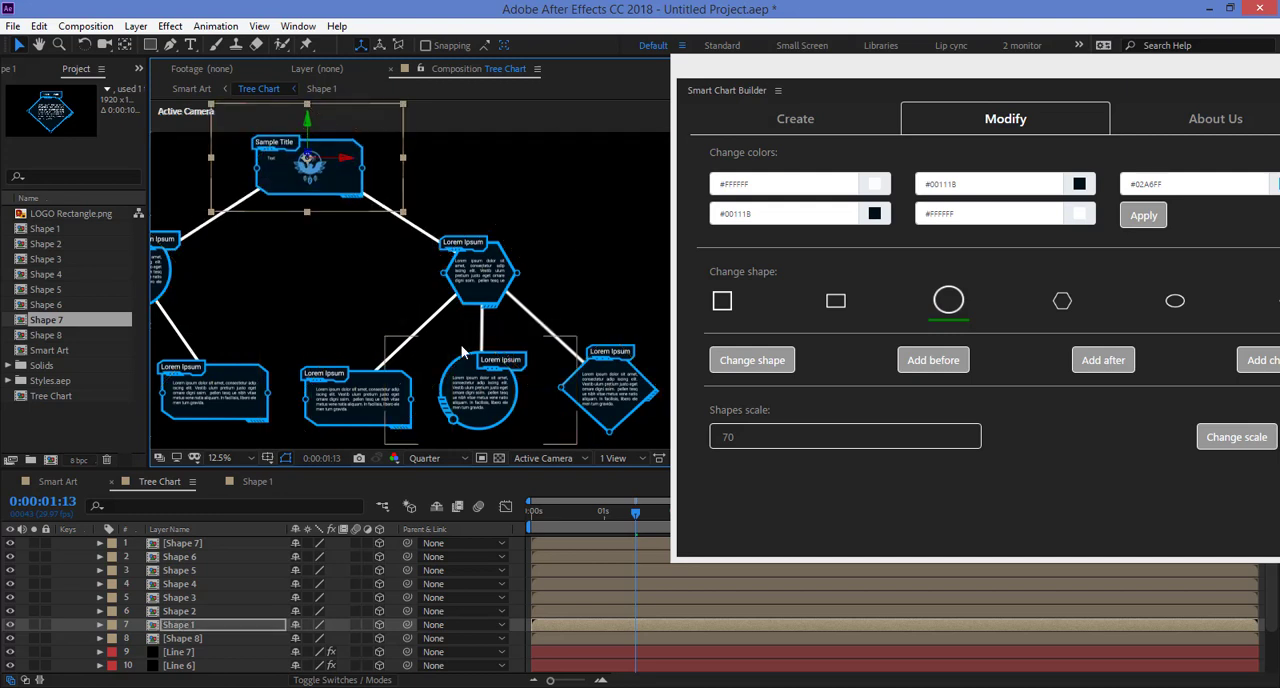
# Step: Reposition Shape 5, Shape 2 and Shape 4 to balance the left branch of the tree
pyautogui.scroll(-1, 627, 277)
pyautogui.click(421, 344)
pyautogui.moveTo(421, 344); pyautogui.dragTo(417, 356)
pyautogui.click(376, 279)
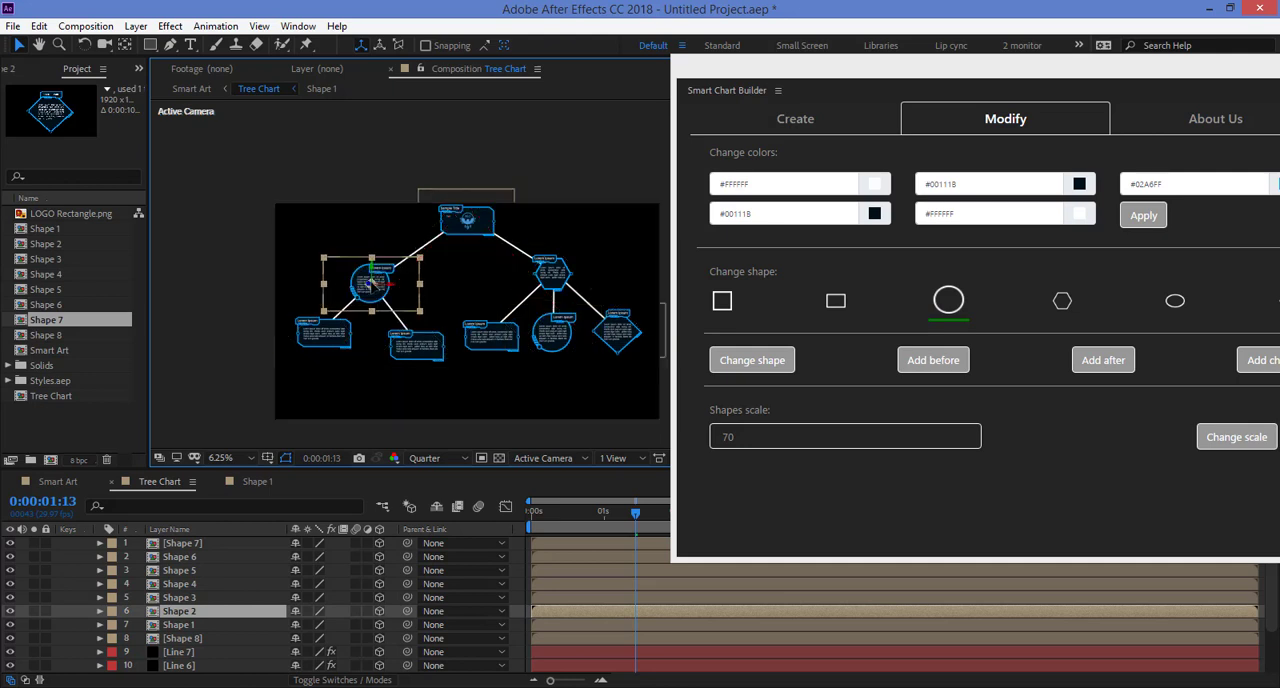
pyautogui.moveTo(376, 279); pyautogui.dragTo(367, 290)
pyautogui.click(338, 345)
pyautogui.moveTo(331, 360); pyautogui.dragTo(323, 334)
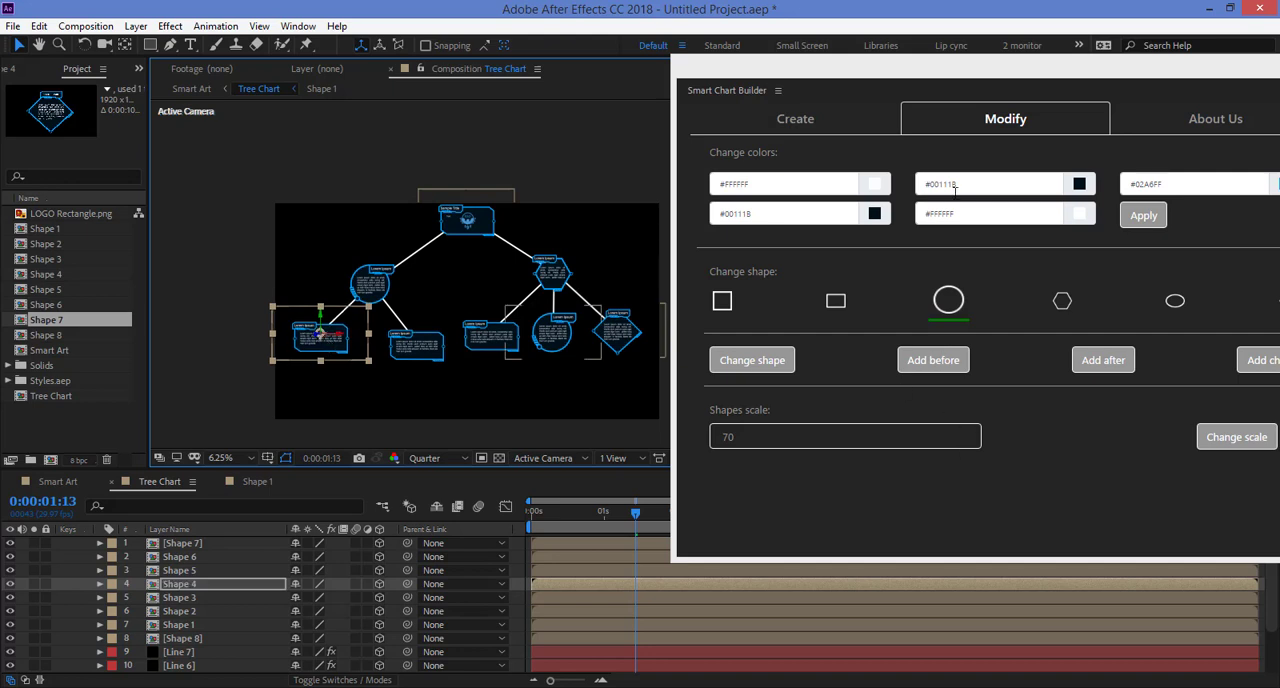
# Step: Select Shape 8, the circle below the hexagon, and change its shape scale to 50
pyautogui.click(556, 345)
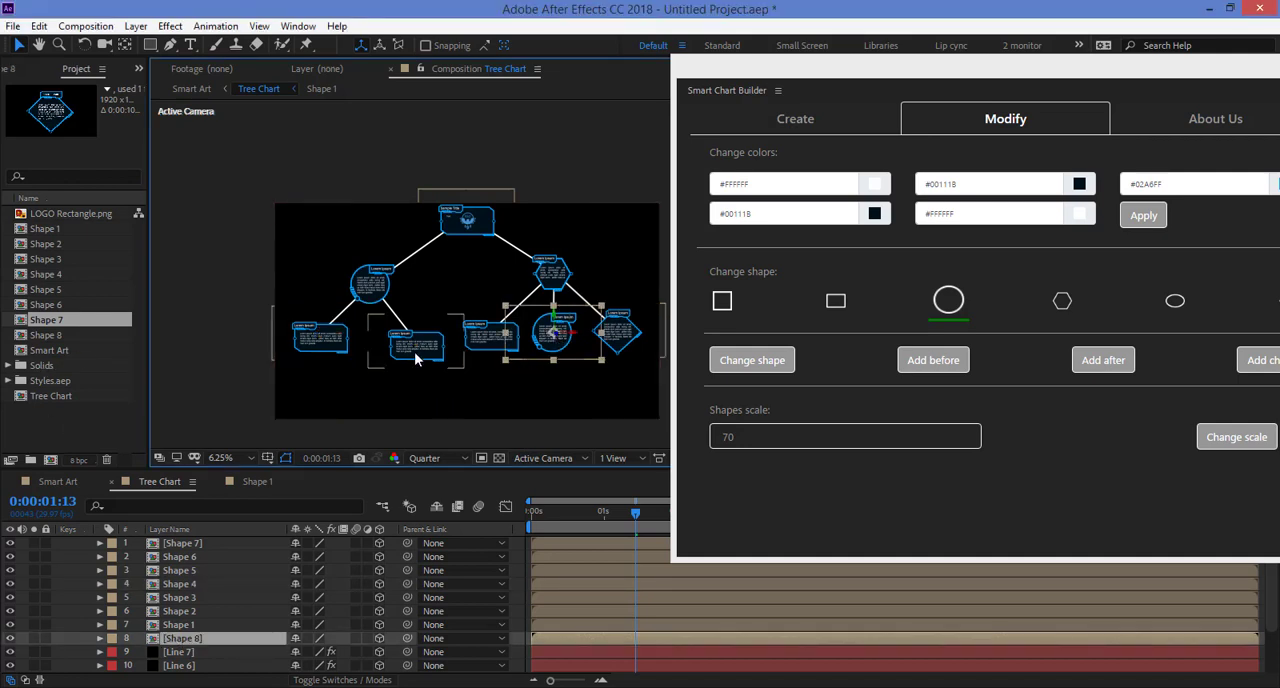
pyautogui.click(56, 337)
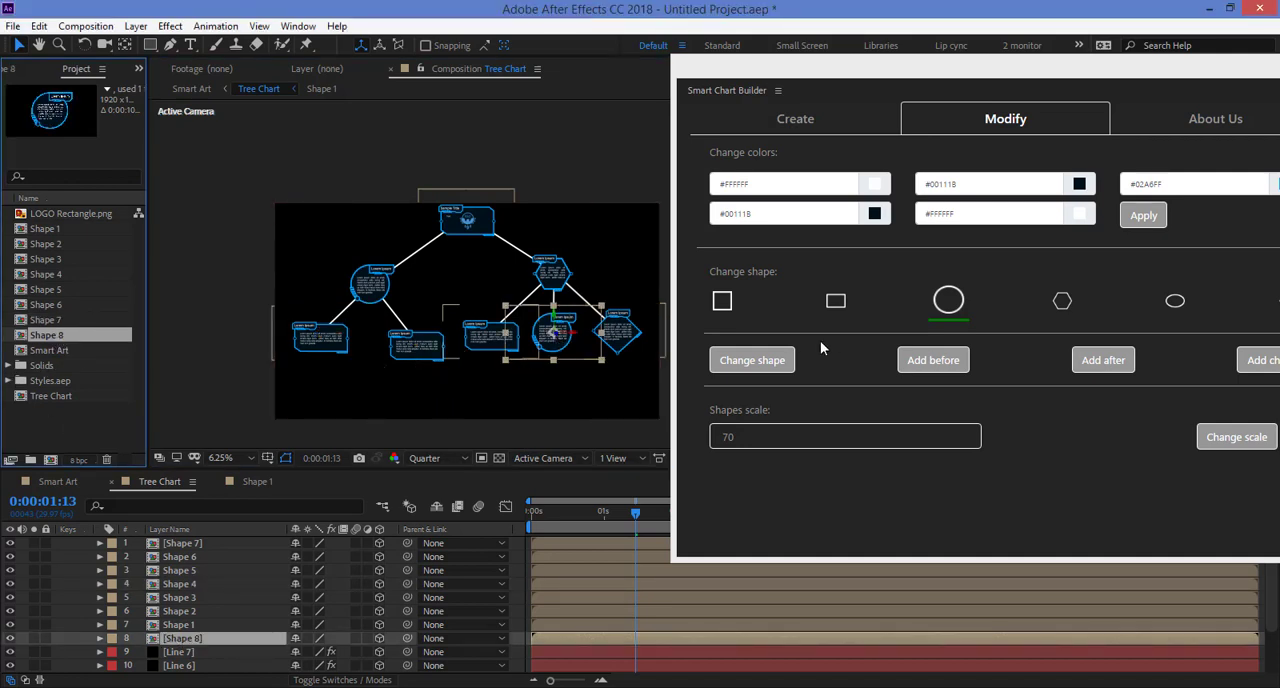
pyautogui.click(838, 432)
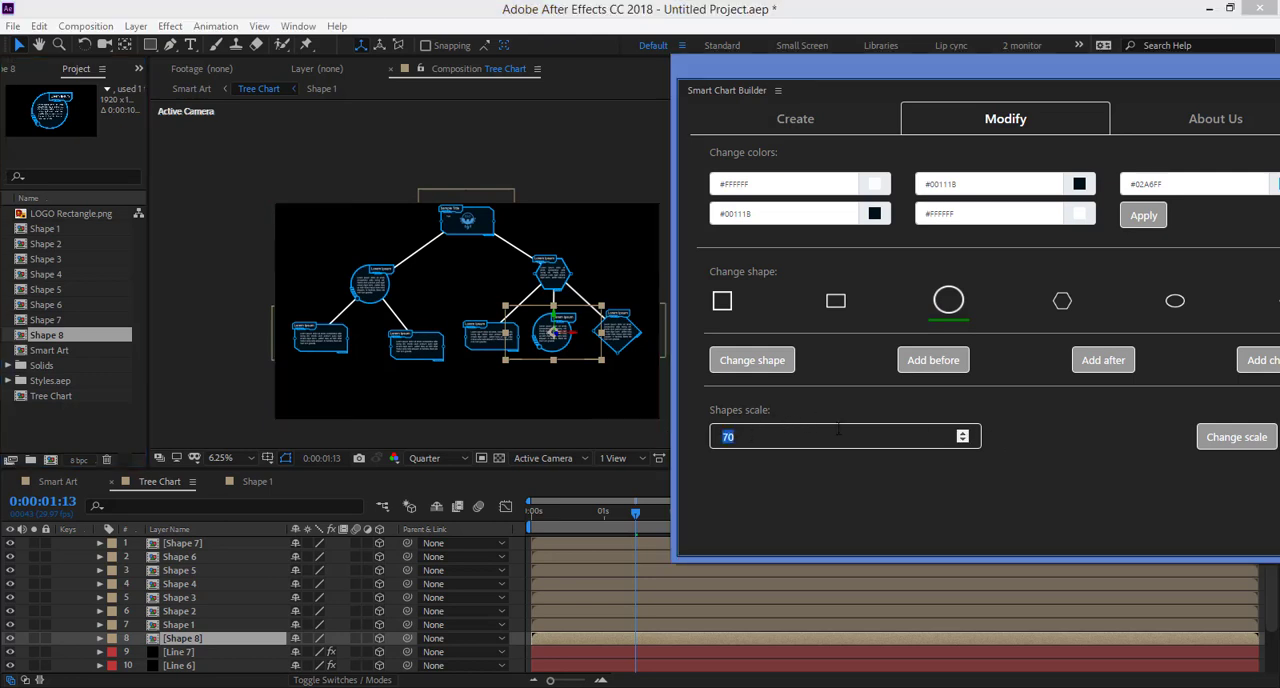
pyautogui.write('50')
pyautogui.click(1238, 437)
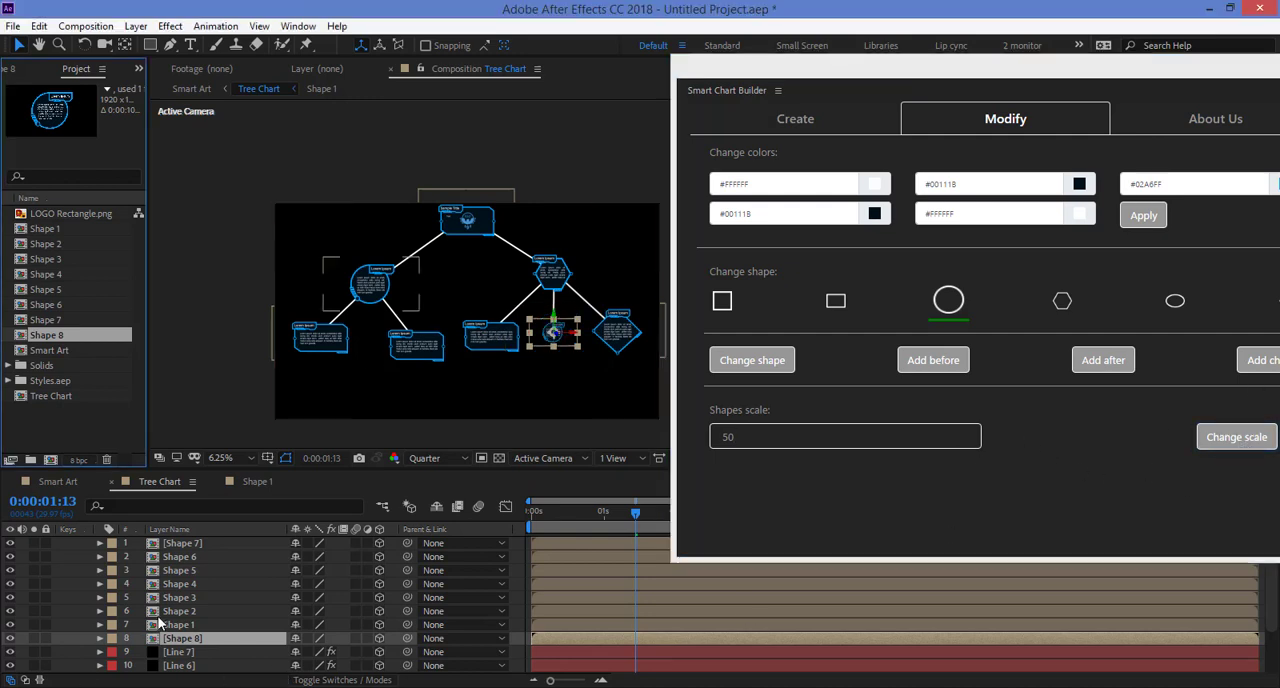
# Step: Adjust the Scale property of the Shape 8 layer to about 93%
pyautogui.click(186, 652)
pyautogui.click(184, 641)
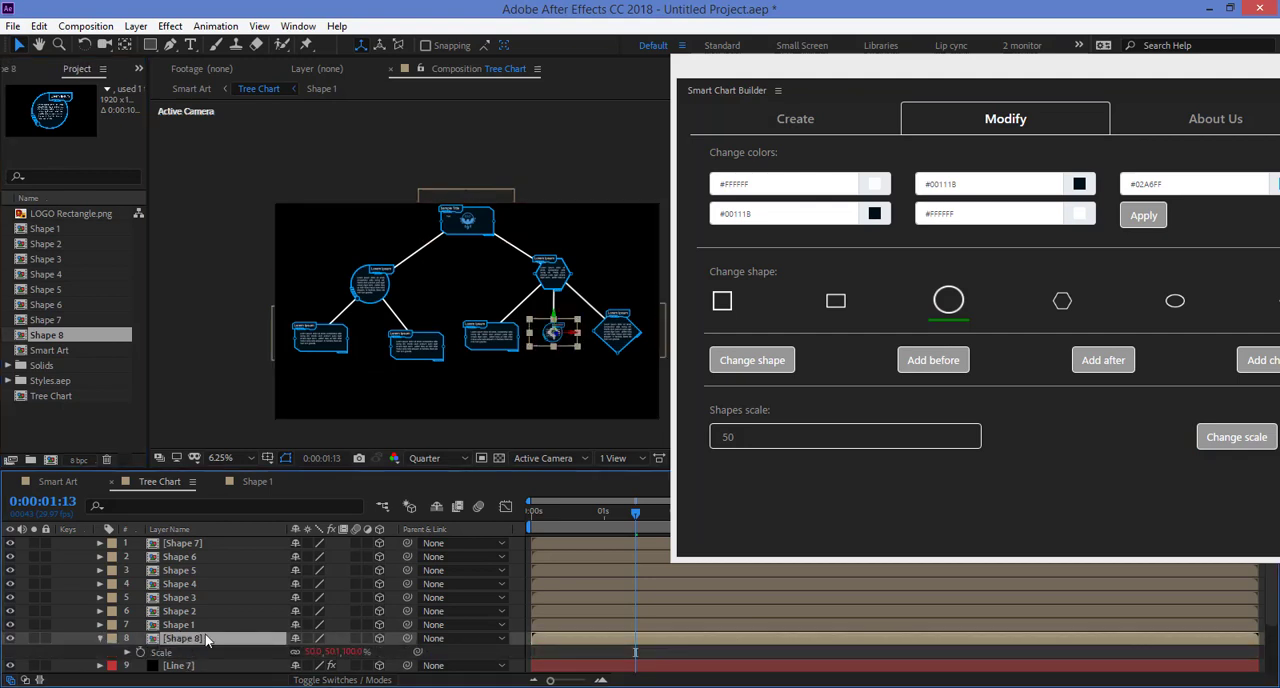
pyautogui.press('s')
pyautogui.moveTo(331, 613); pyautogui.dragTo(355, 617)
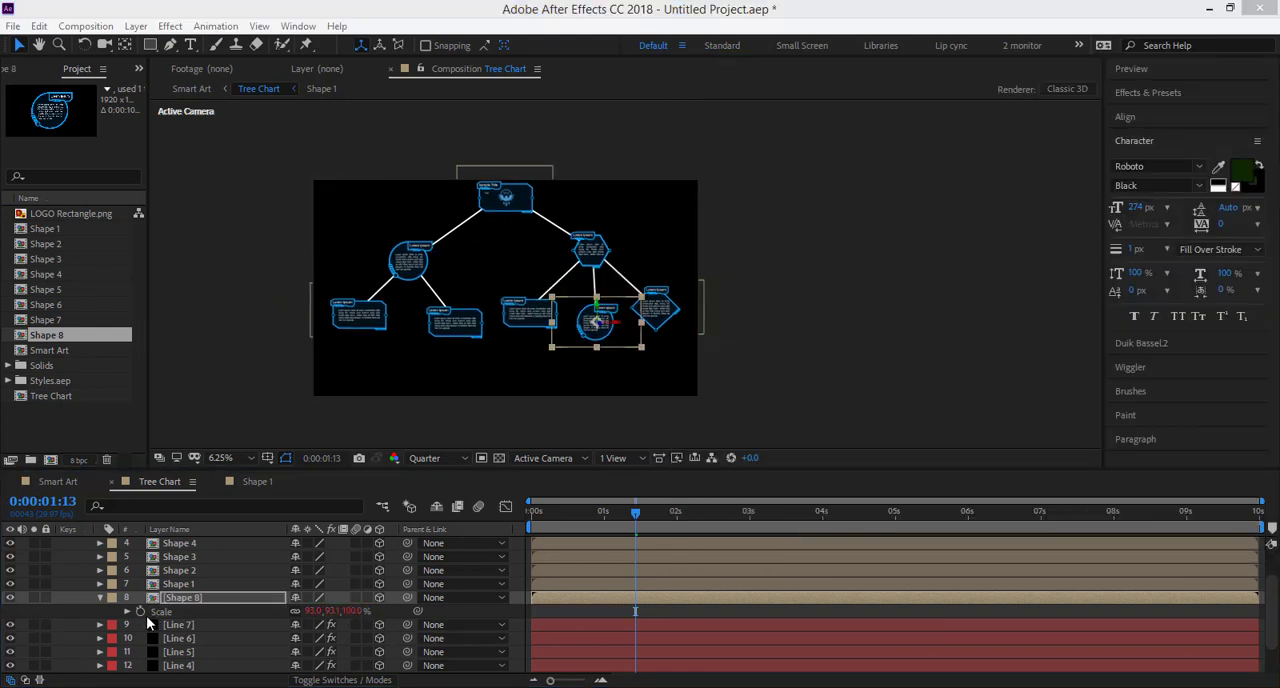
pyautogui.click(101, 597)
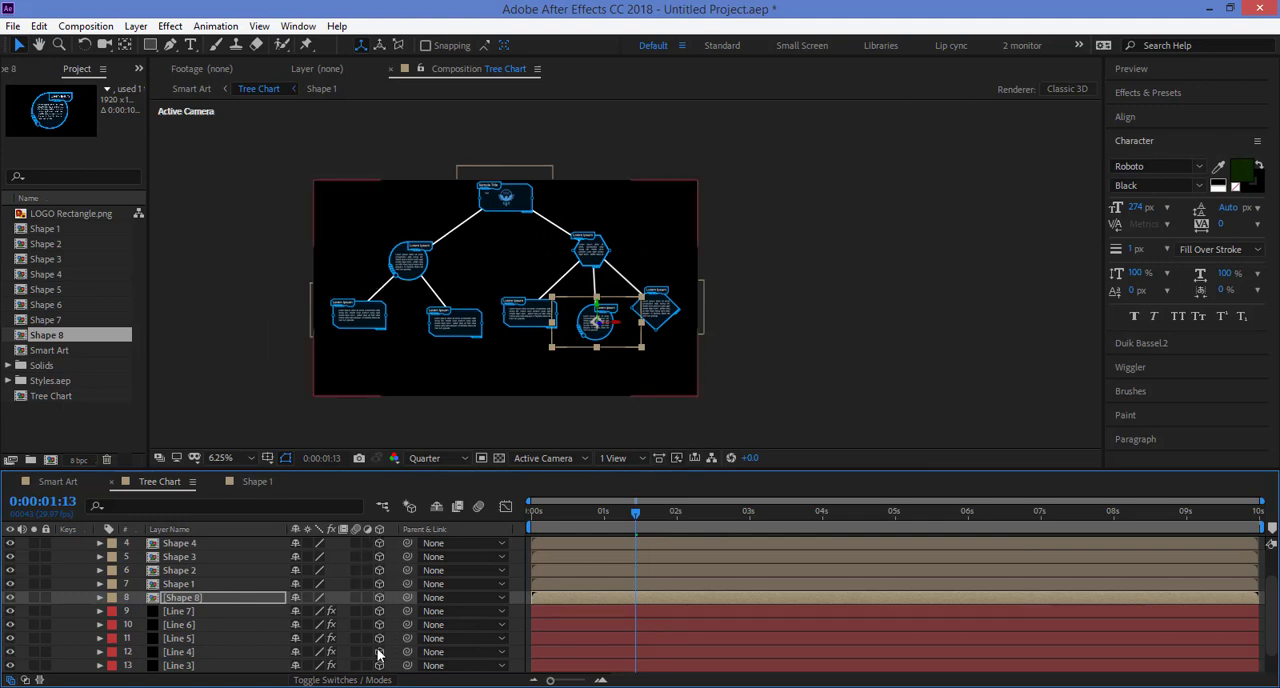
# Step: Make the Tree Chart layer 3D in the Smart Art composition and orbit around it with a new camera
pyautogui.click(54, 485)
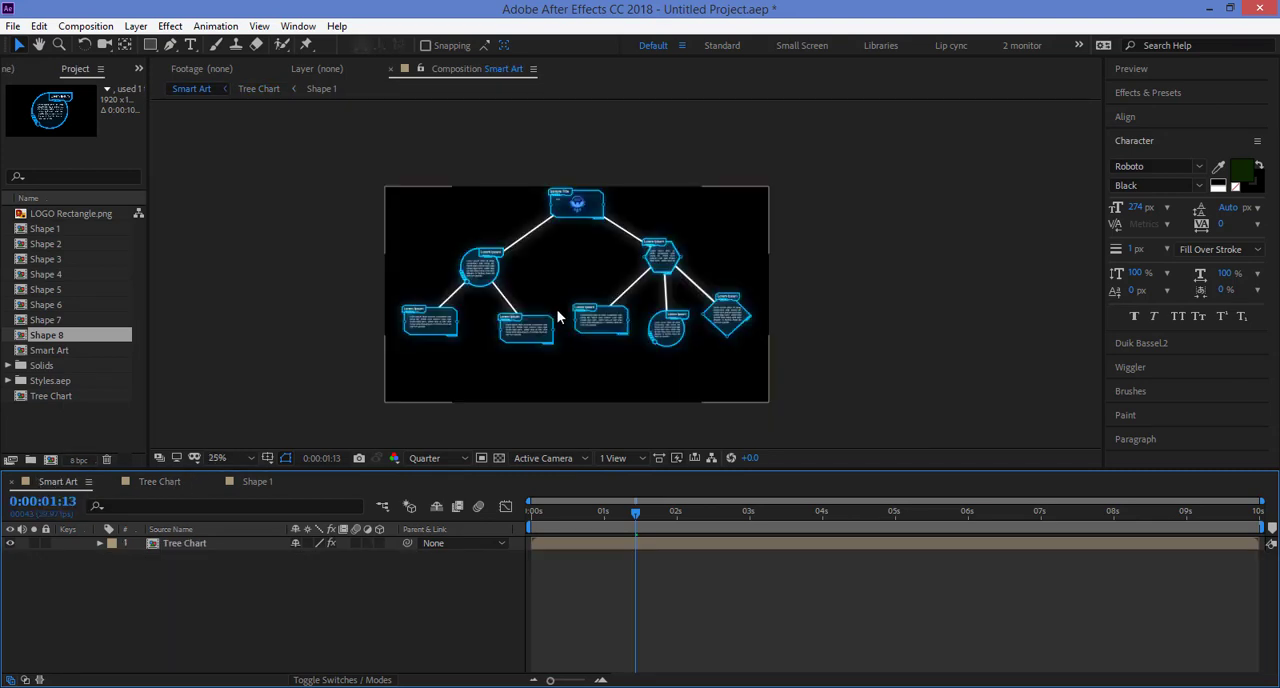
pyautogui.click(381, 543)
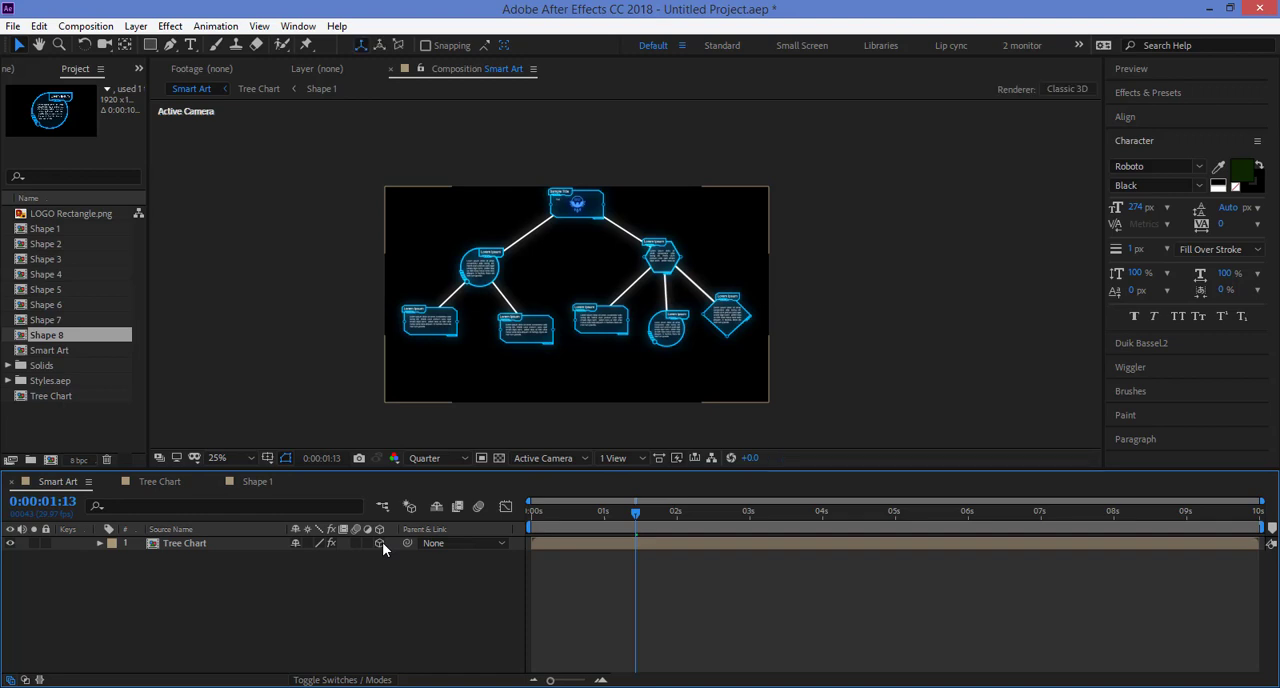
pyautogui.rightClick(382, 561)
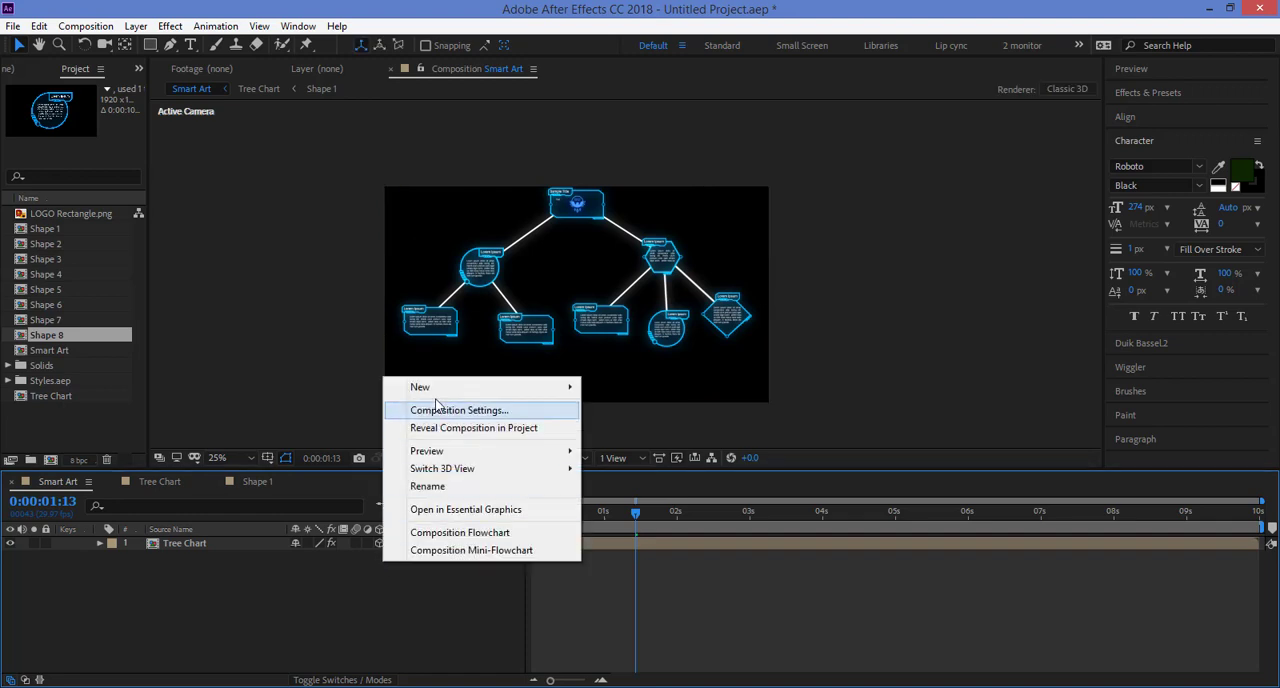
pyautogui.moveTo(437, 387)
pyautogui.click(262, 463)
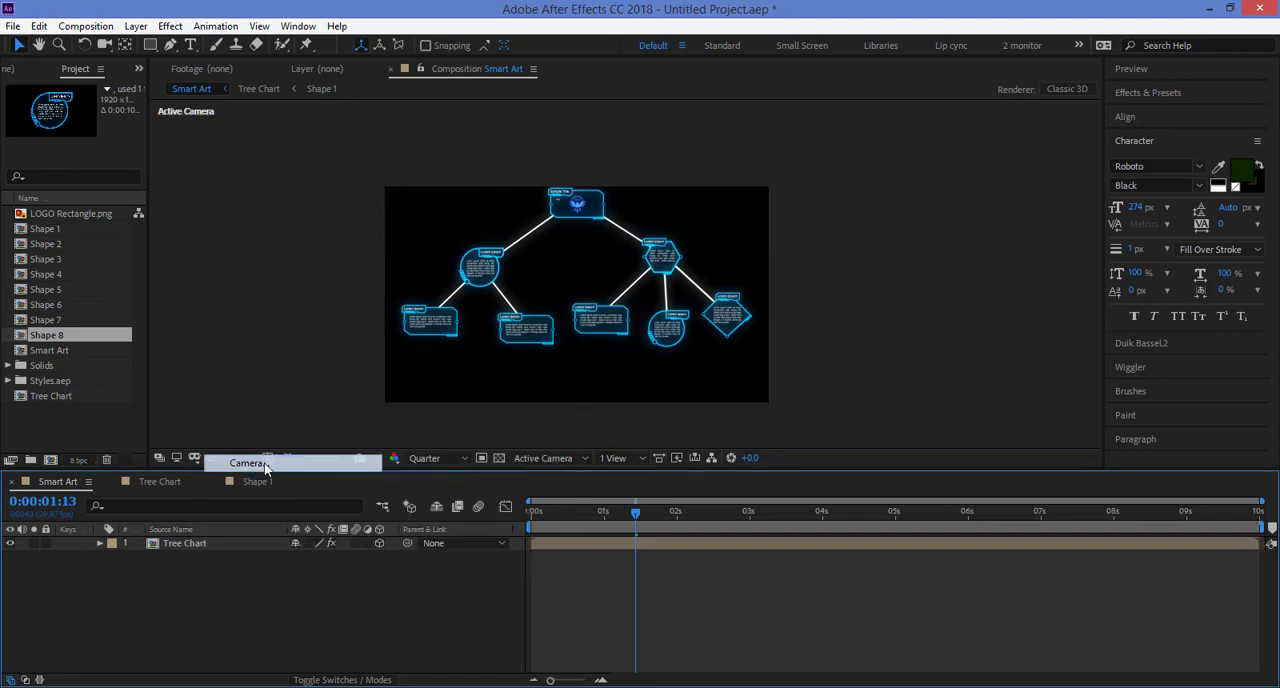
pyautogui.click(461, 386)
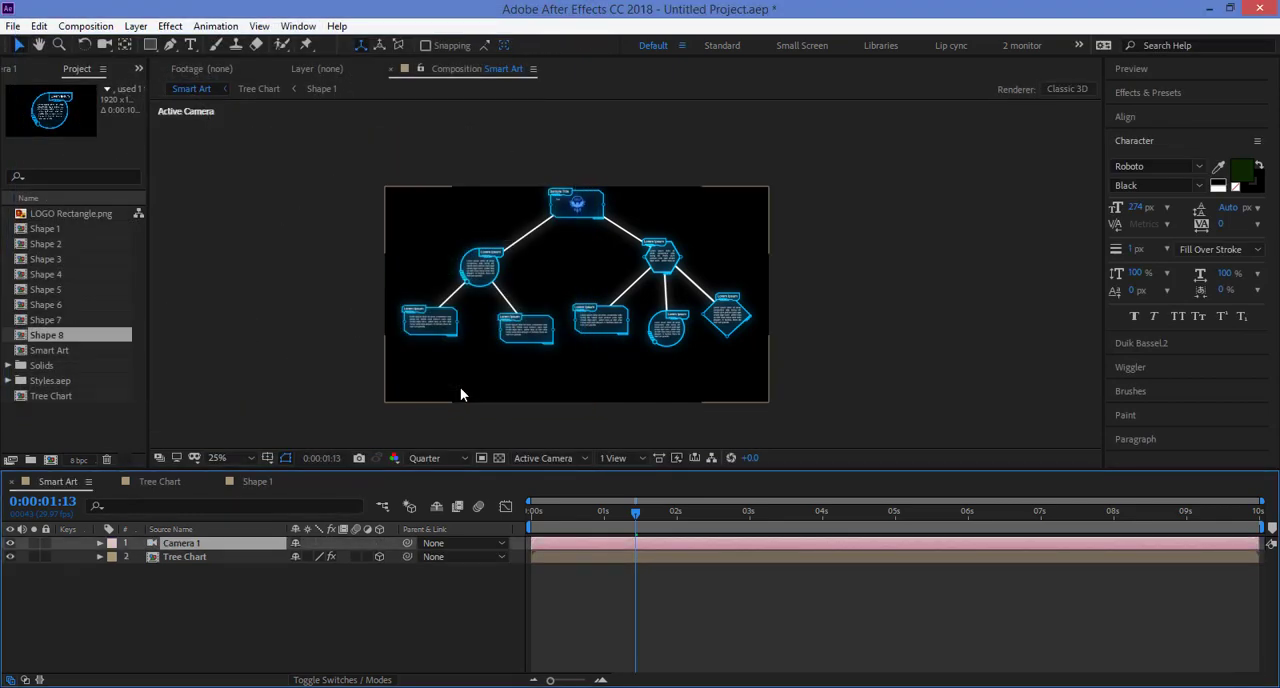
pyautogui.press('c')
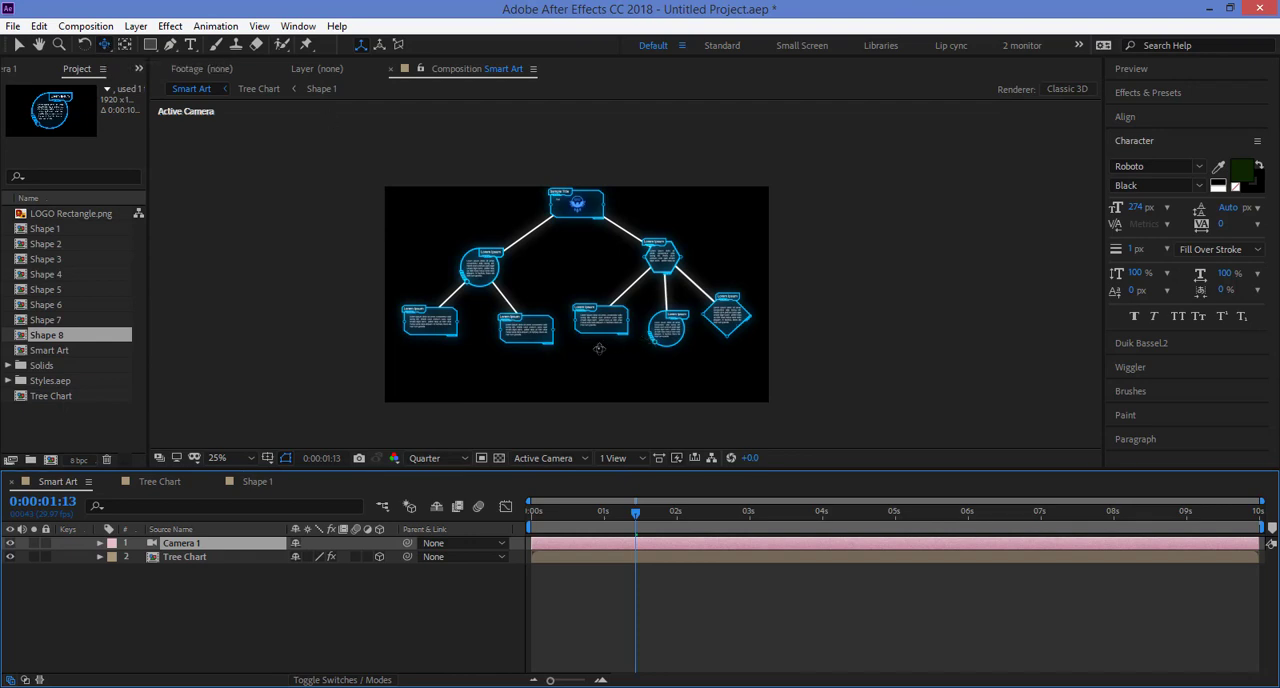
pyautogui.moveTo(590, 328); pyautogui.dragTo(588, 361)
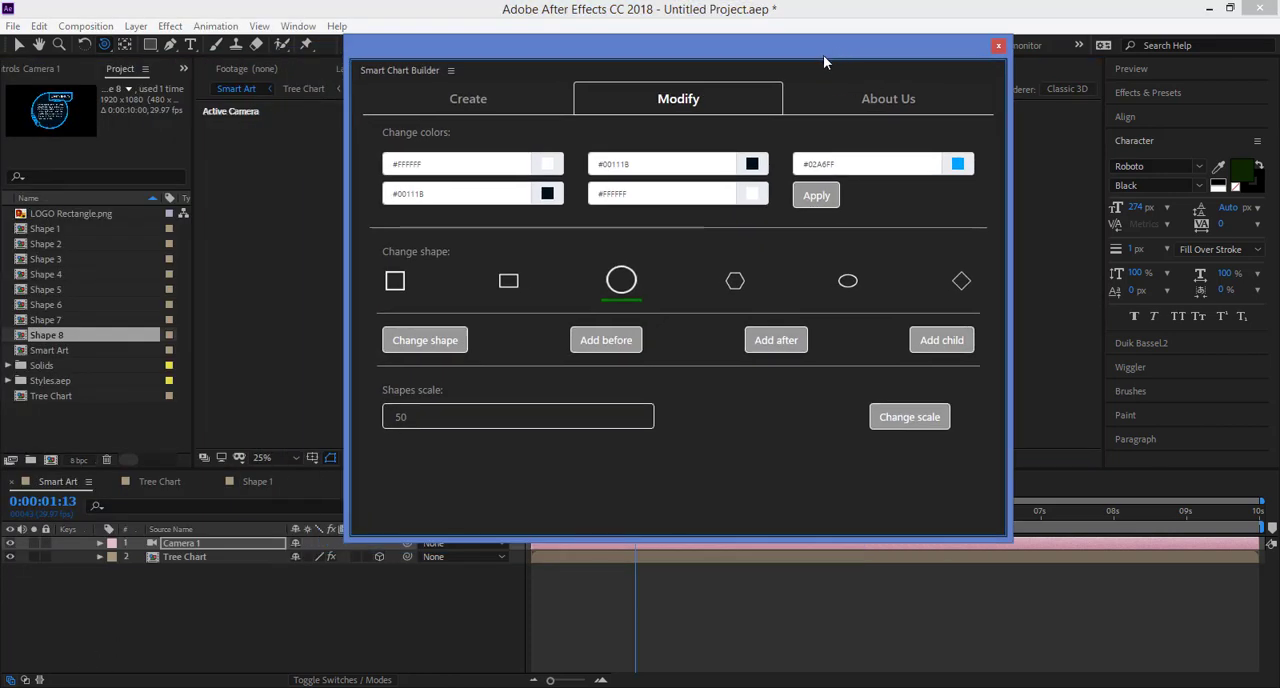
# Step: Start a new chart in process format with rectangle shapes, keeping the composition size at Full HD 29.97
pyautogui.click(486, 100)
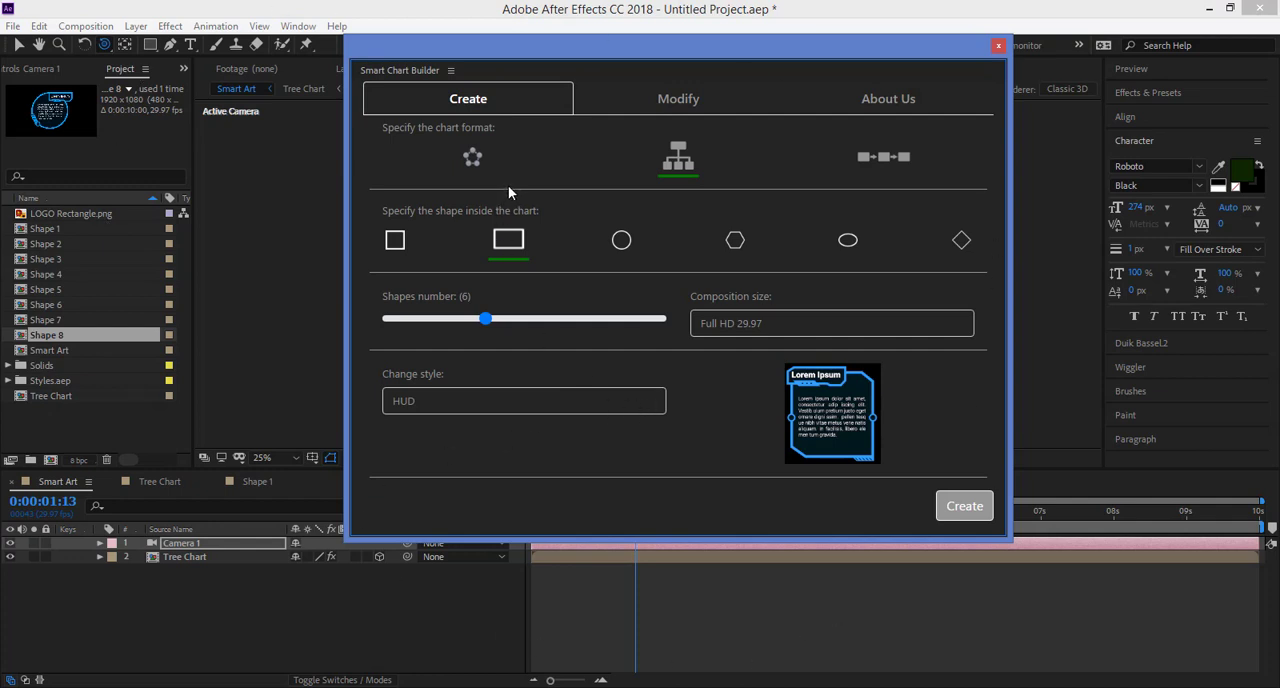
pyautogui.moveTo(576, 56); pyautogui.dragTo(589, 97)
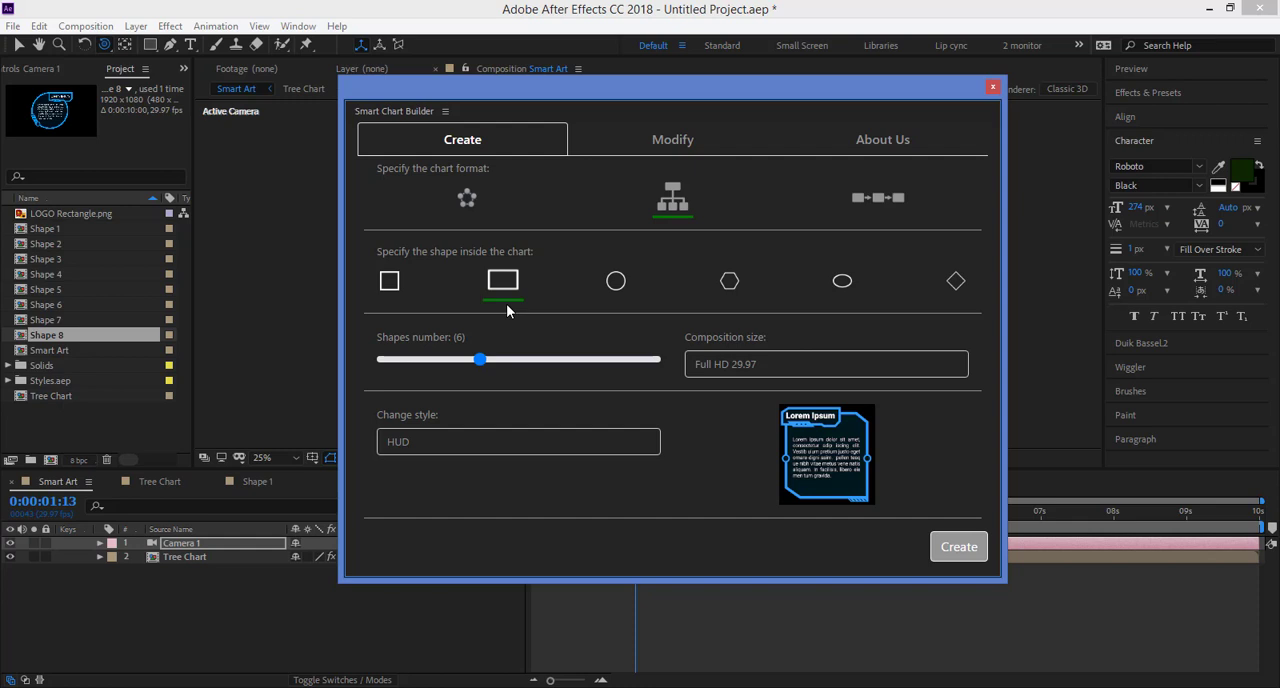
pyautogui.click(468, 205)
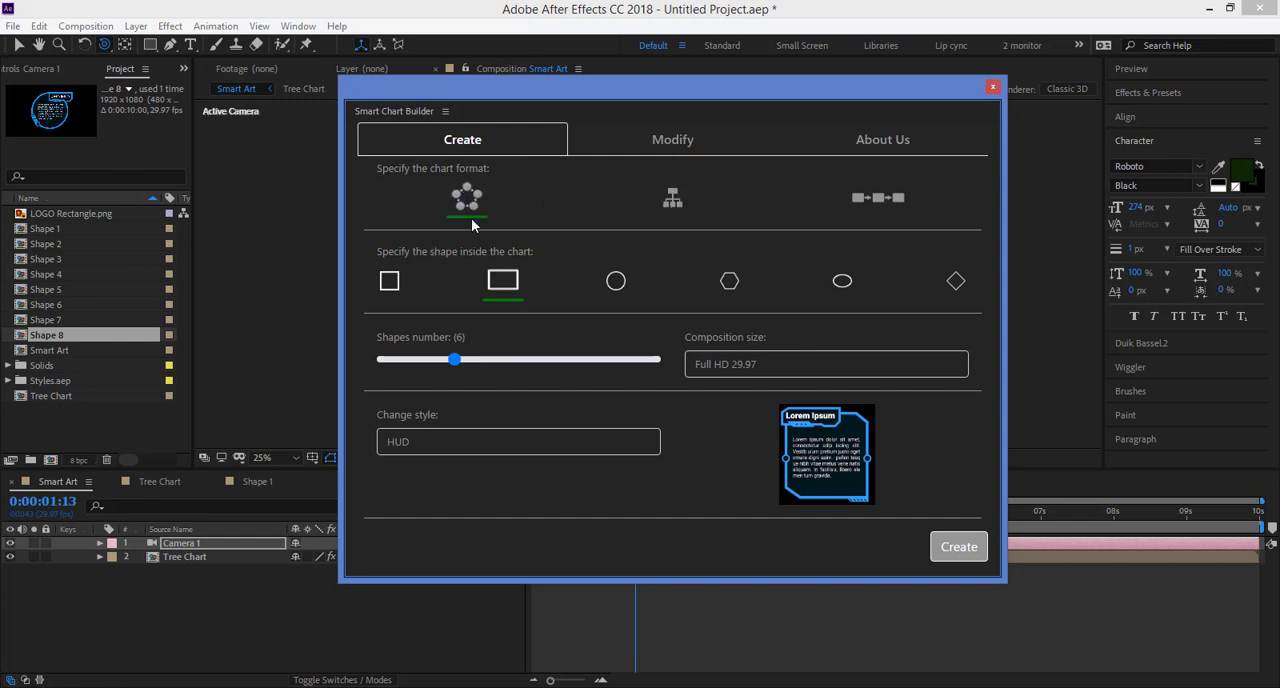
pyautogui.click(868, 202)
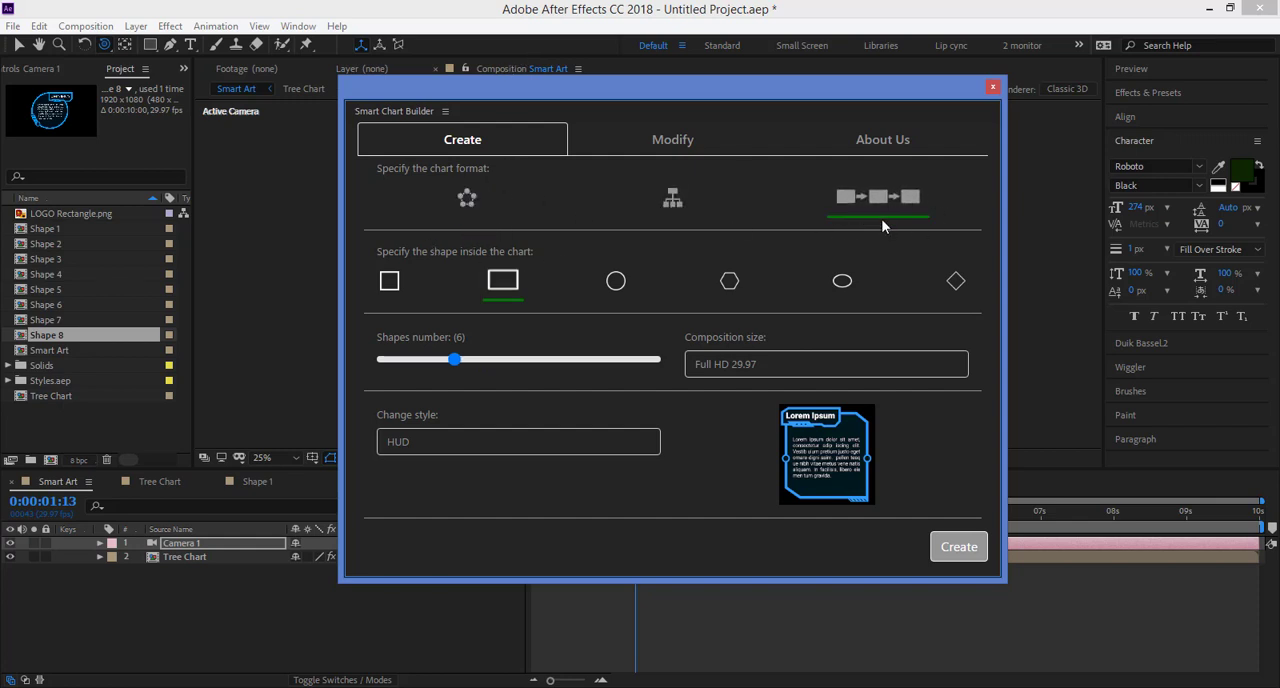
pyautogui.click(753, 372)
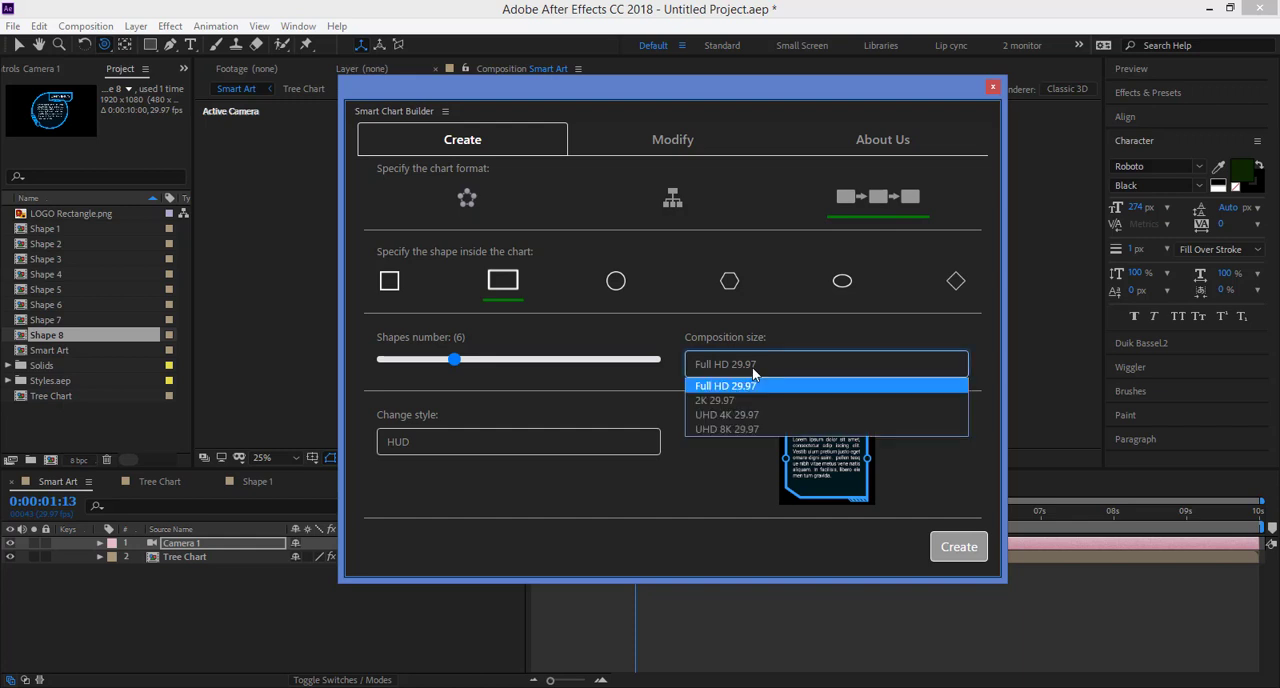
# Step: Set the chart style to Beveled and the number of shapes to 8, and create the process chart
pyautogui.click(545, 450)
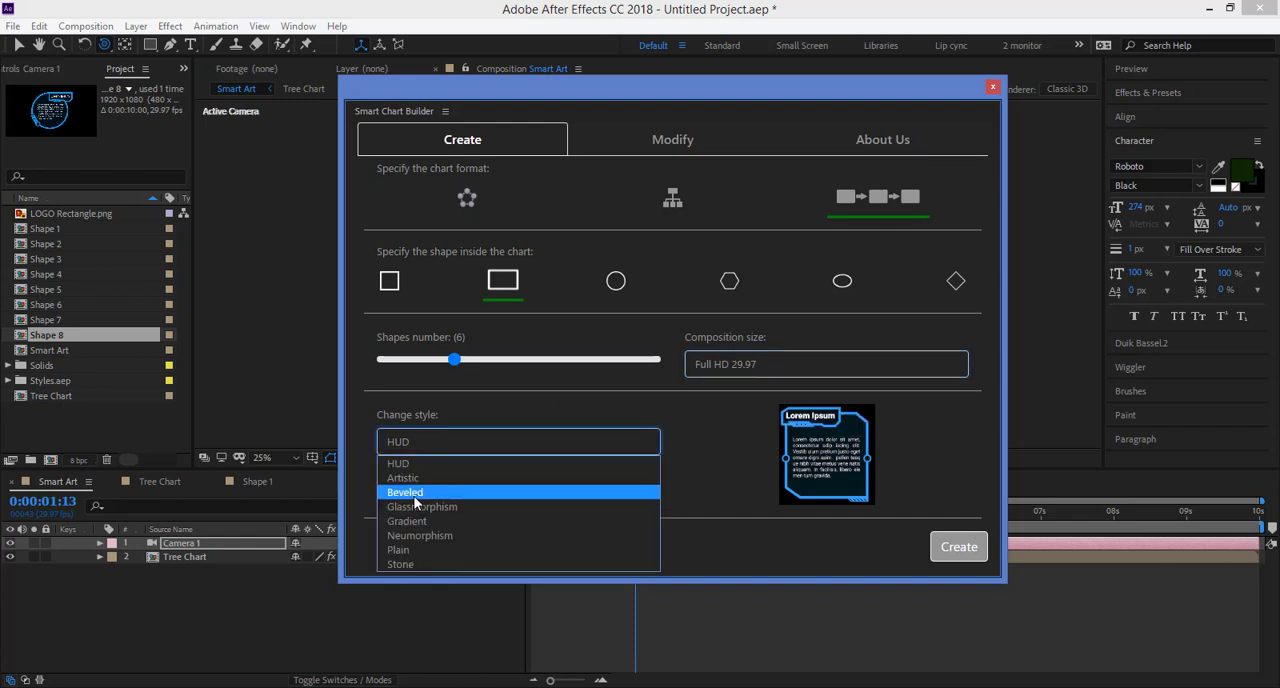
pyautogui.click(416, 494)
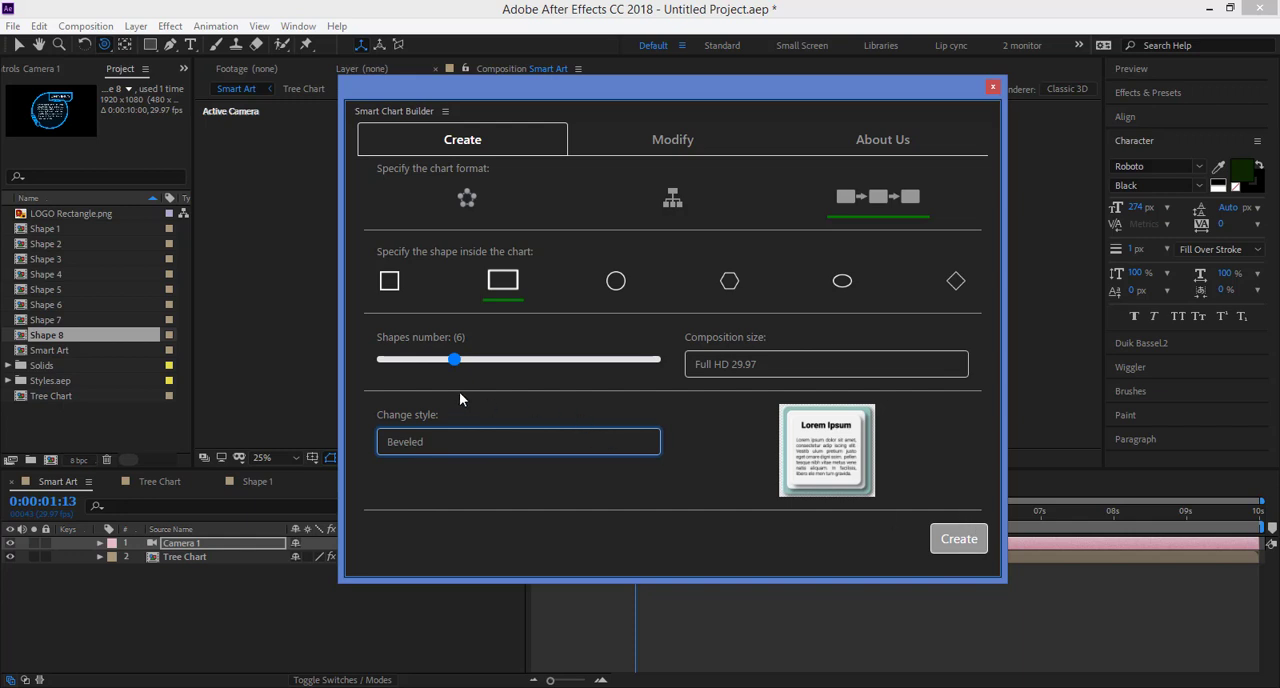
pyautogui.moveTo(455, 360); pyautogui.dragTo(483, 362)
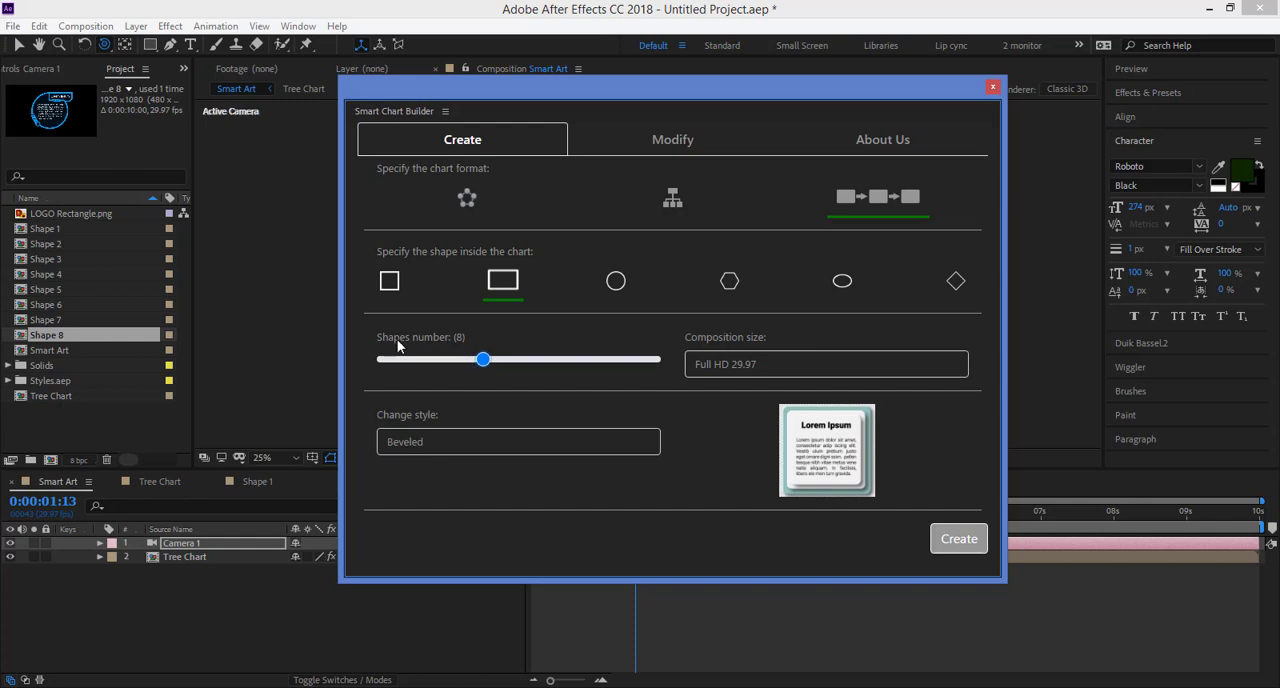
pyautogui.click(972, 545)
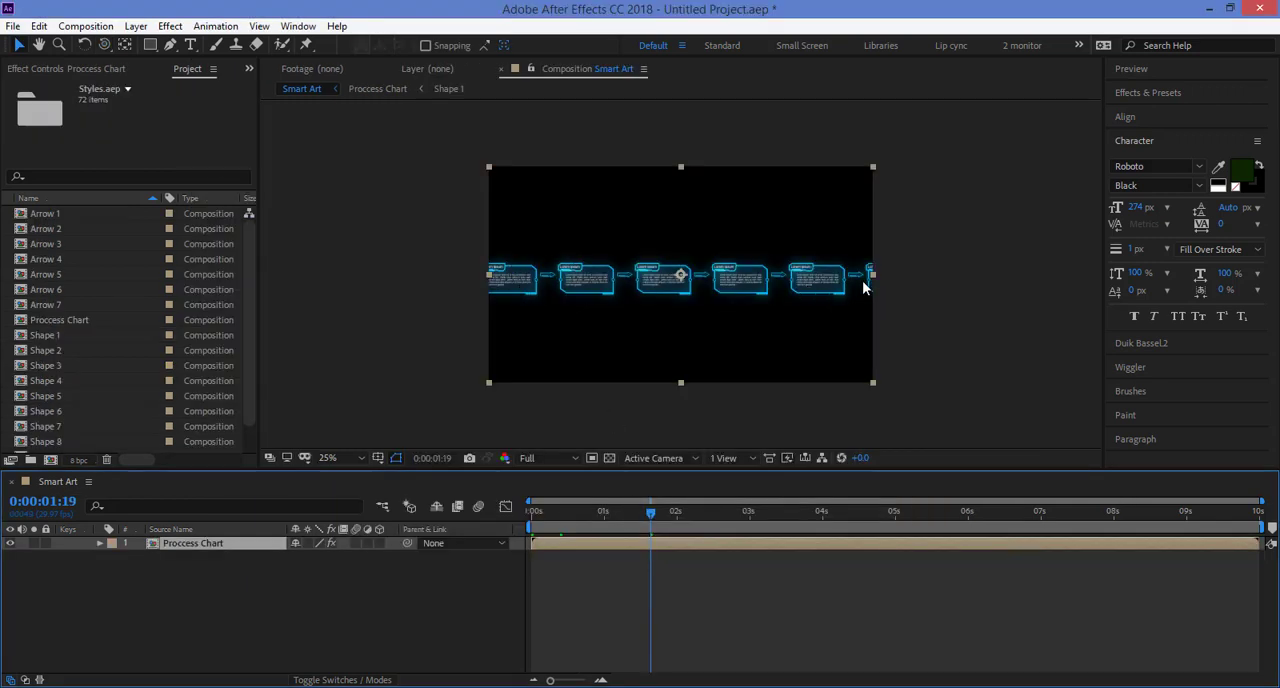
# Step: Inspect the process chart in the Smart Art composition and open the nested Proccess Chart composition
pyautogui.press('.')
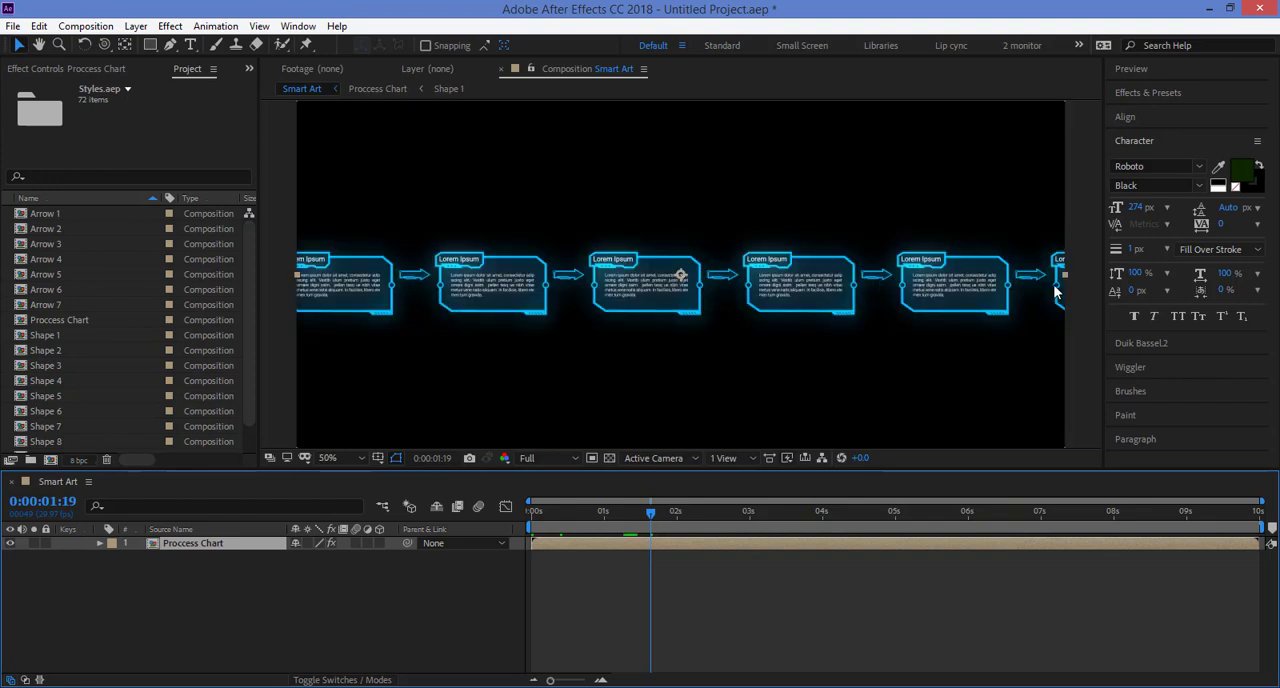
pyautogui.press(',')
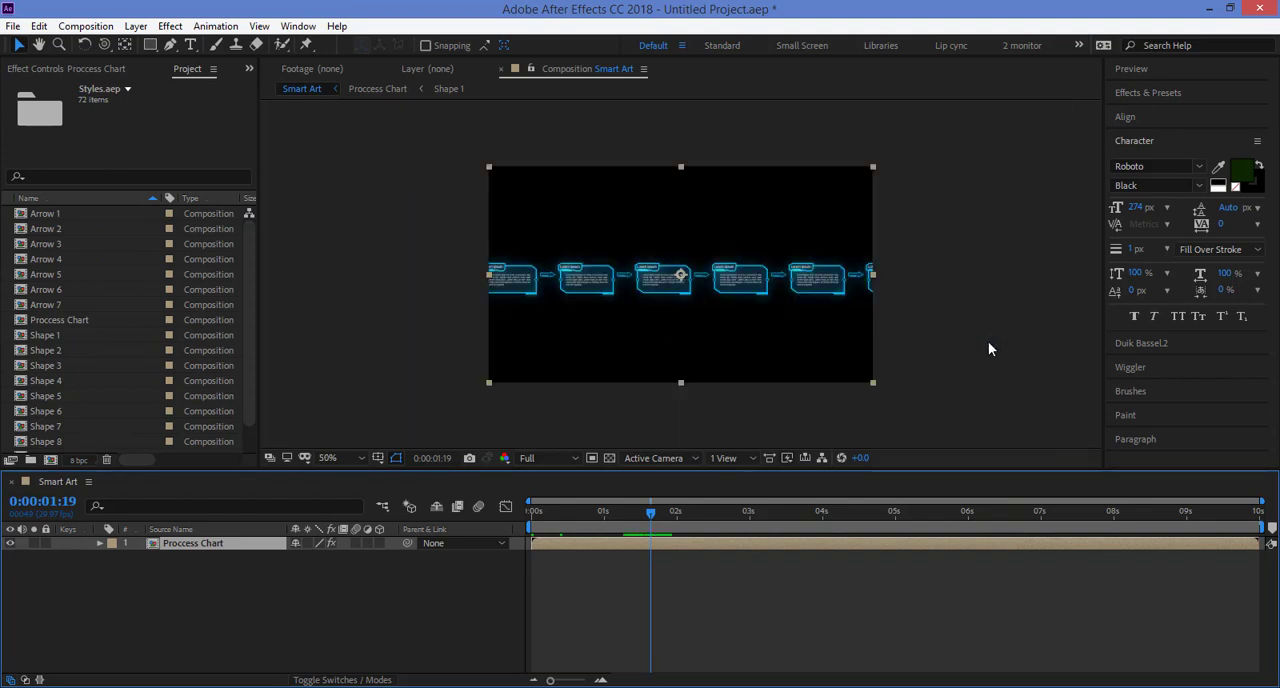
pyautogui.press('.')
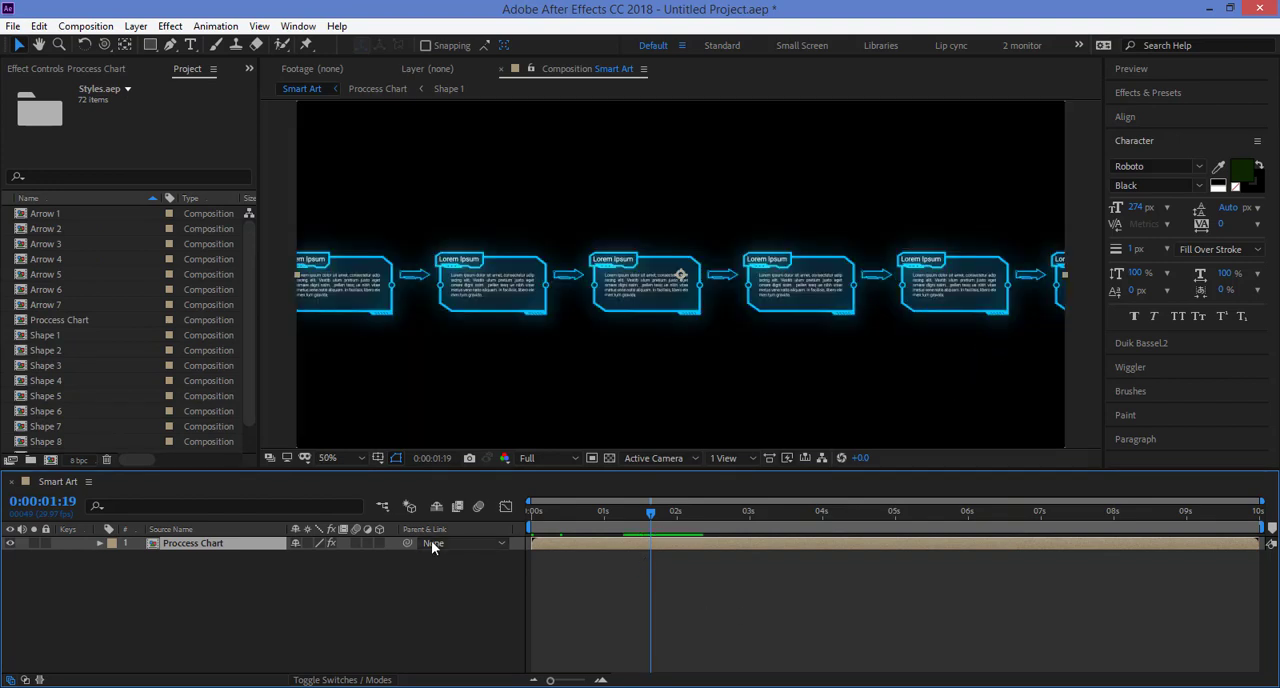
pyautogui.click(178, 563)
pyautogui.click(186, 542)
pyautogui.doubleClick(598, 542)
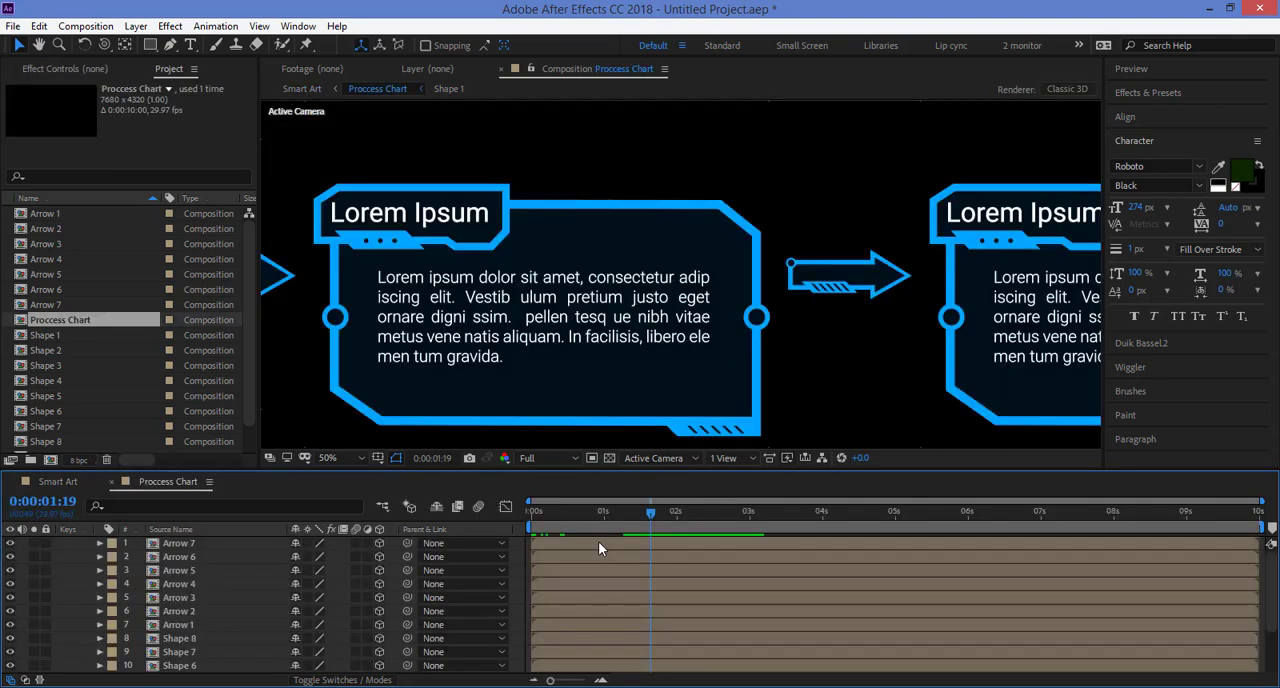
# Step: Add a one-node camera with the default settings to the Proccess Chart composition
pyautogui.scroll(-1, 689, 340)
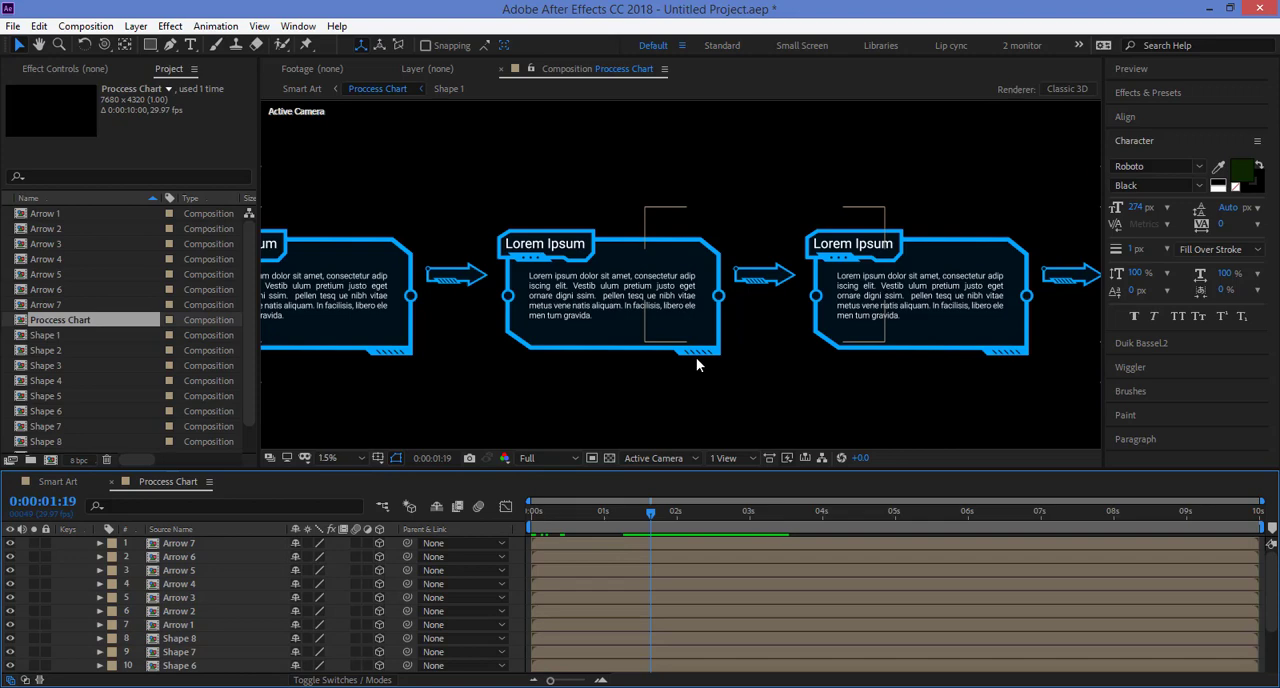
pyautogui.scroll(-1, 700, 361)
pyautogui.rightClick(240, 462)
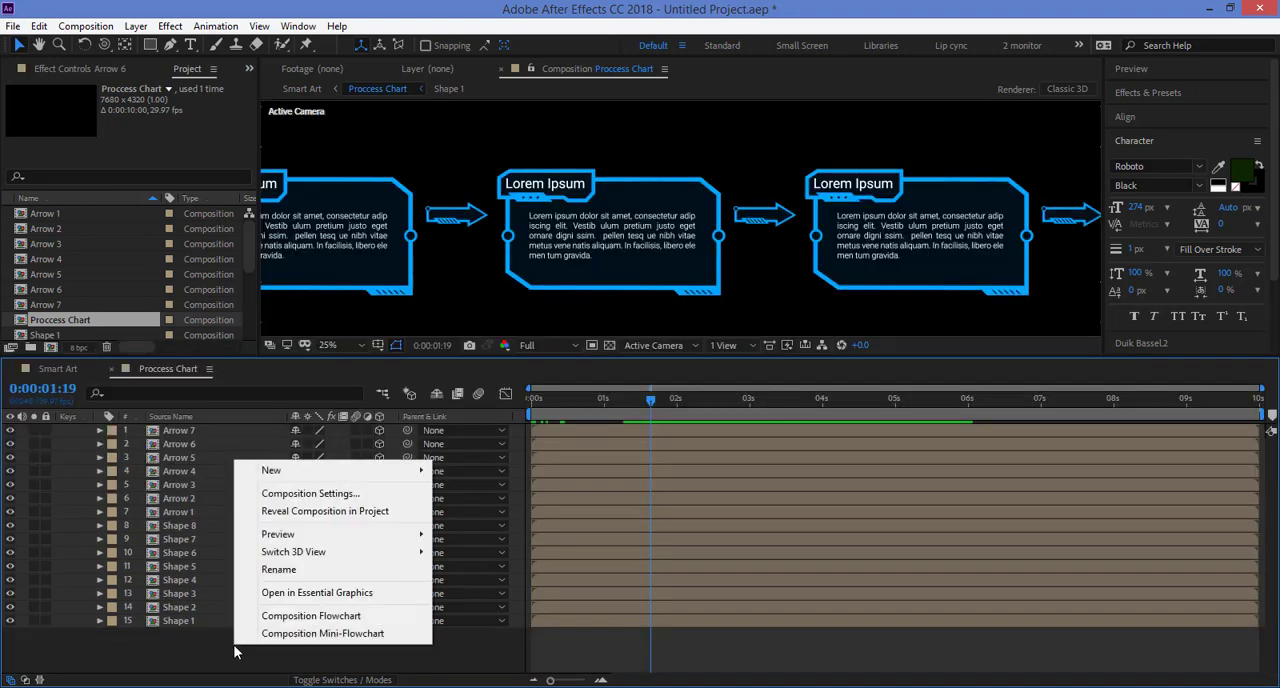
pyautogui.moveTo(286, 478)
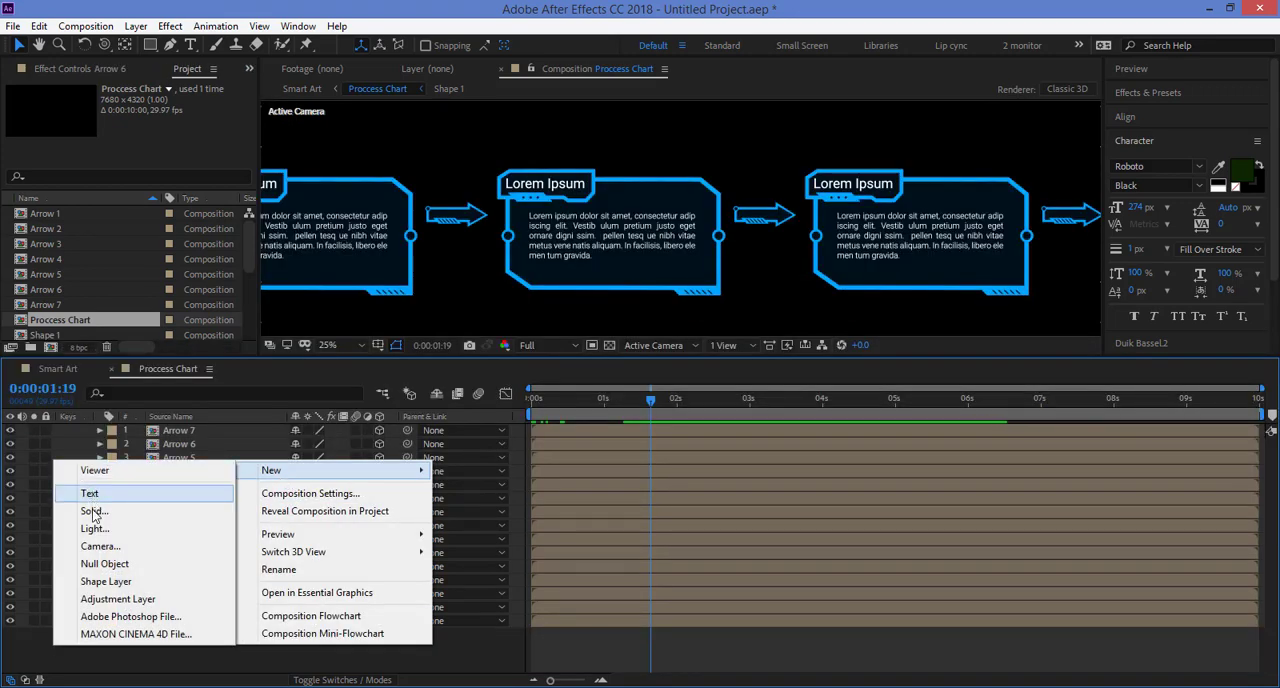
pyautogui.click(97, 547)
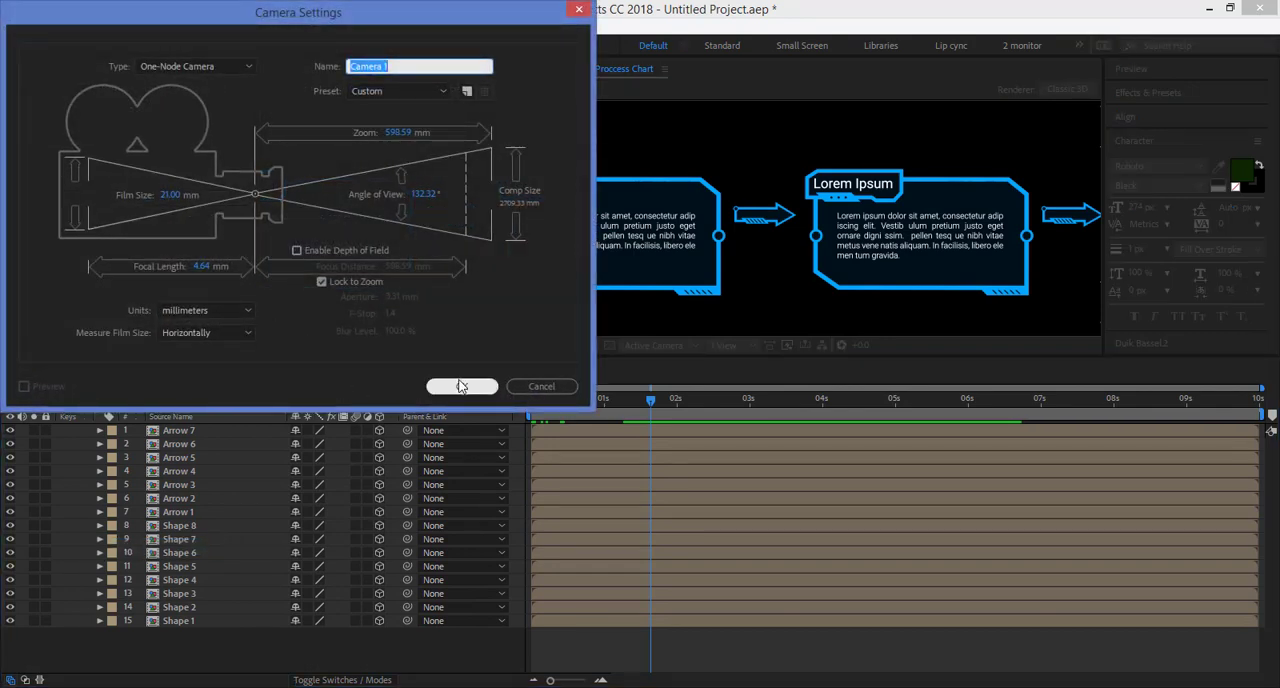
pyautogui.click(458, 382)
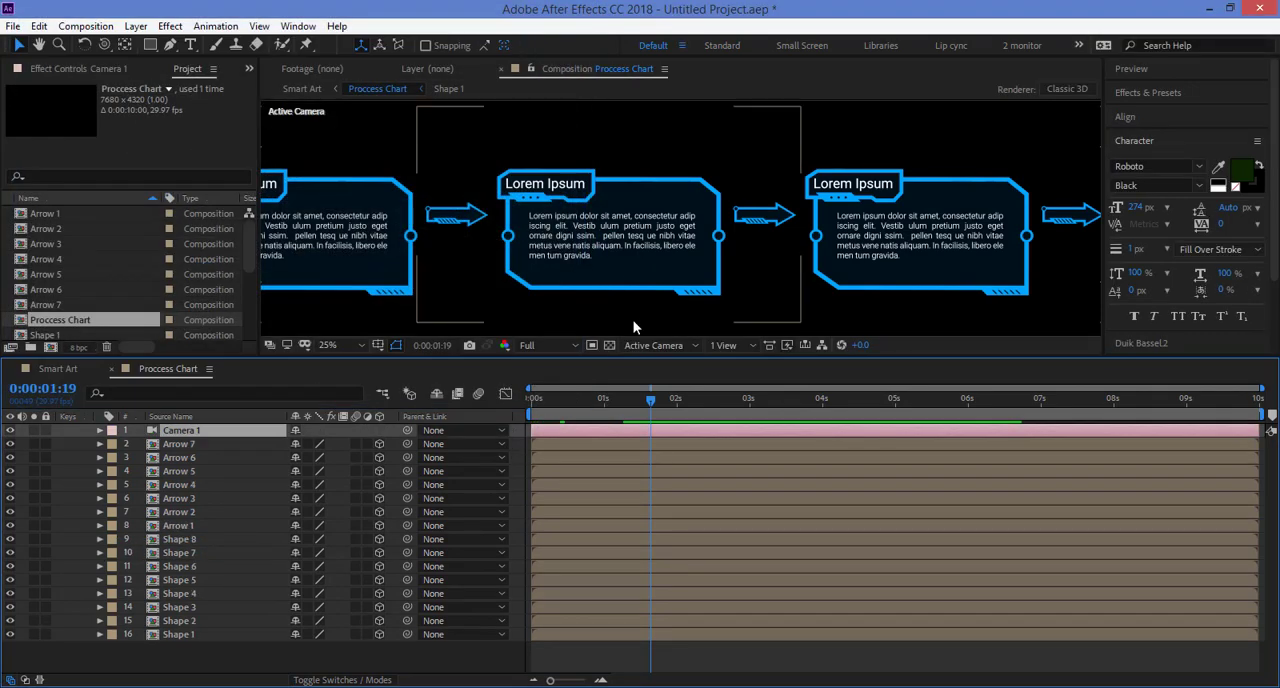
# Step: Lower the composition preview to Quarter resolution and fit the whole frame in the viewer
pyautogui.scroll(-2, 633, 321)
pyautogui.click(541, 346)
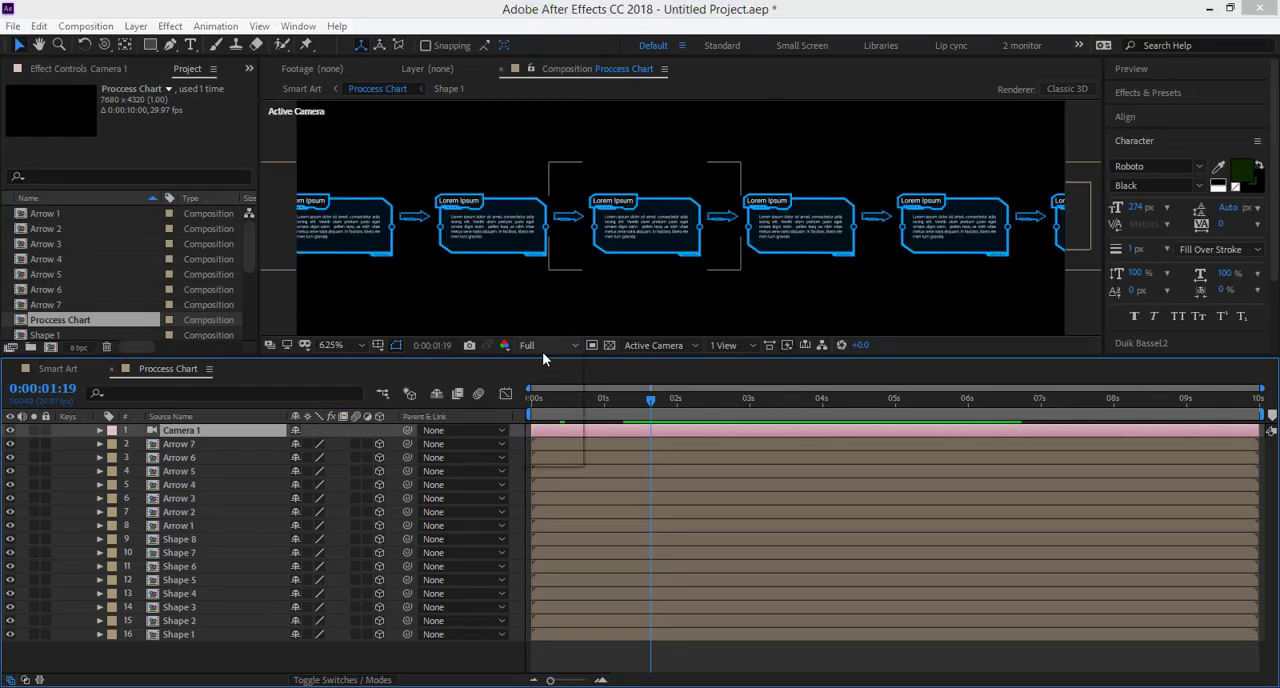
pyautogui.click(540, 435)
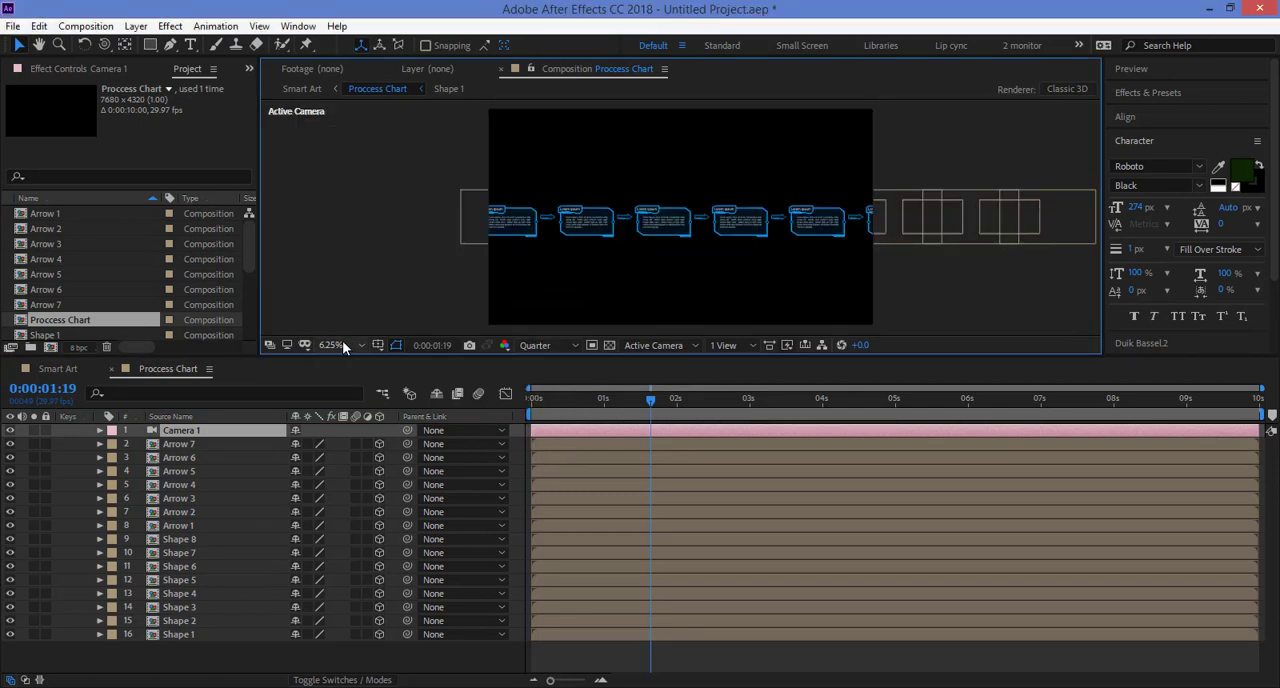
pyautogui.click(342, 345)
pyautogui.click(339, 366)
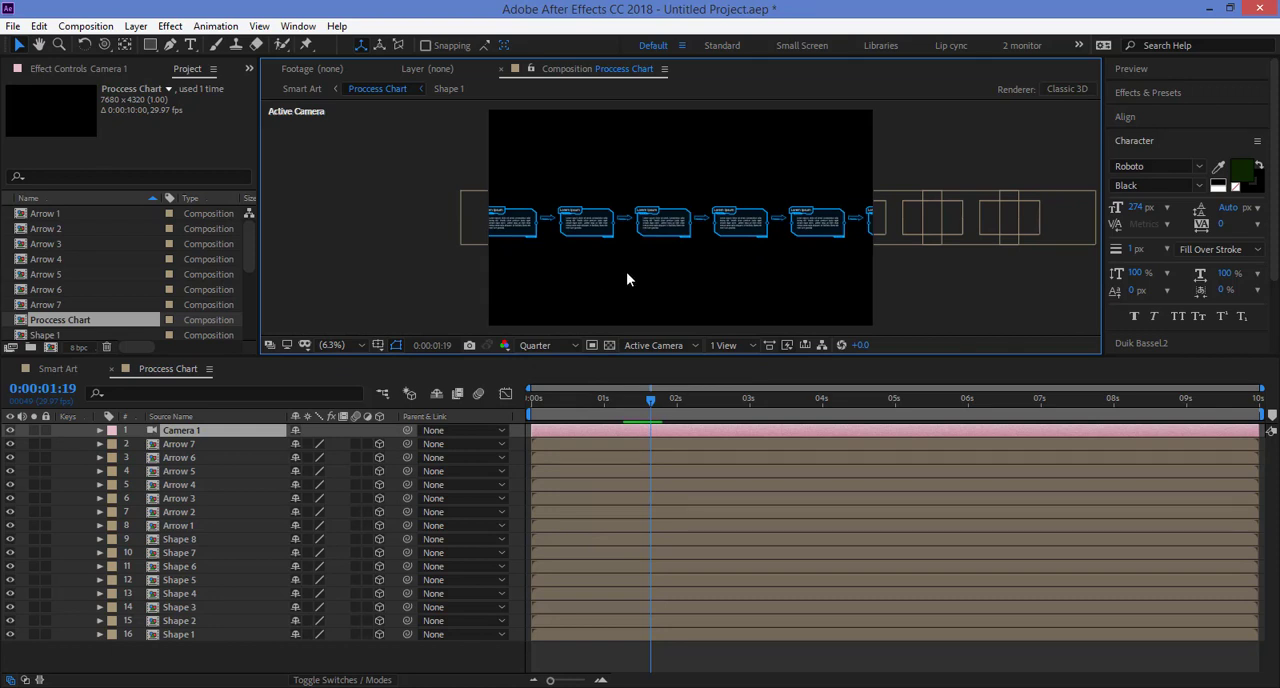
# Step: Move Camera 1 back and sideways so that the whole row of eight shapes fits in the frame
pyautogui.press('c')
pyautogui.moveTo(650, 250); pyautogui.dragTo(617, 264)
pyautogui.press('c')
pyautogui.press('c')
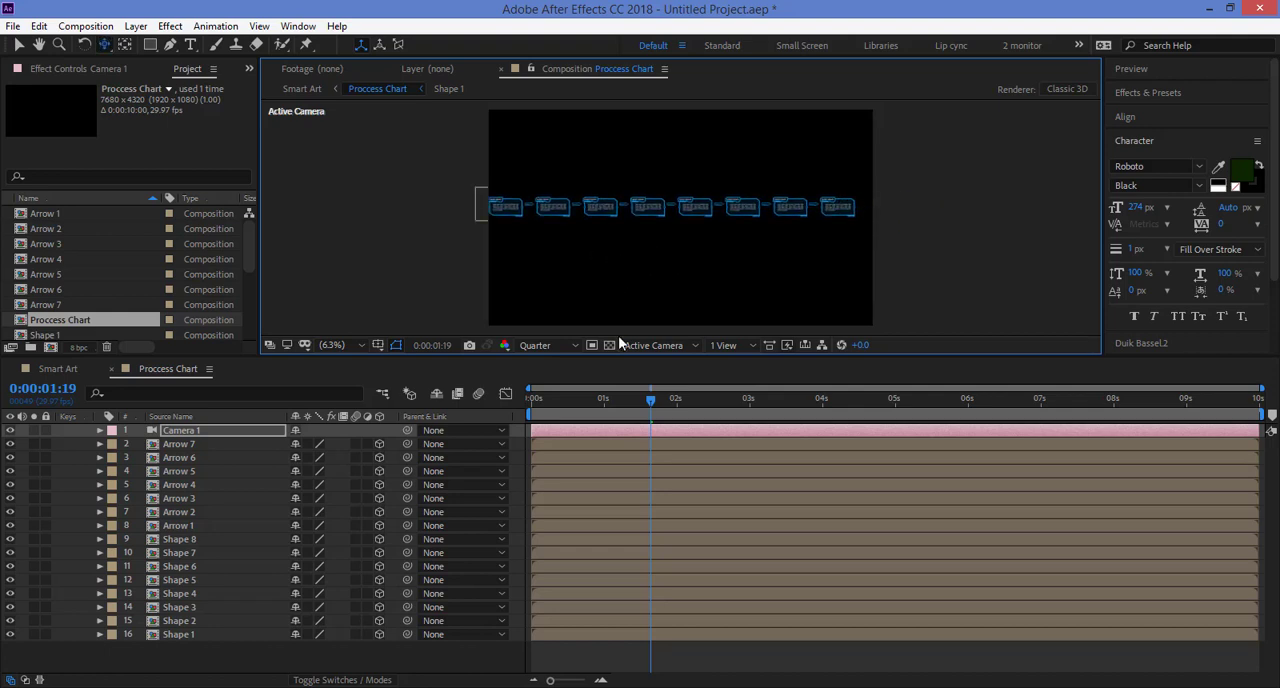
# Step: Delete the Camera 1 layer from the Proccess Chart composition
pyautogui.press('v')
pyautogui.click(618, 458)
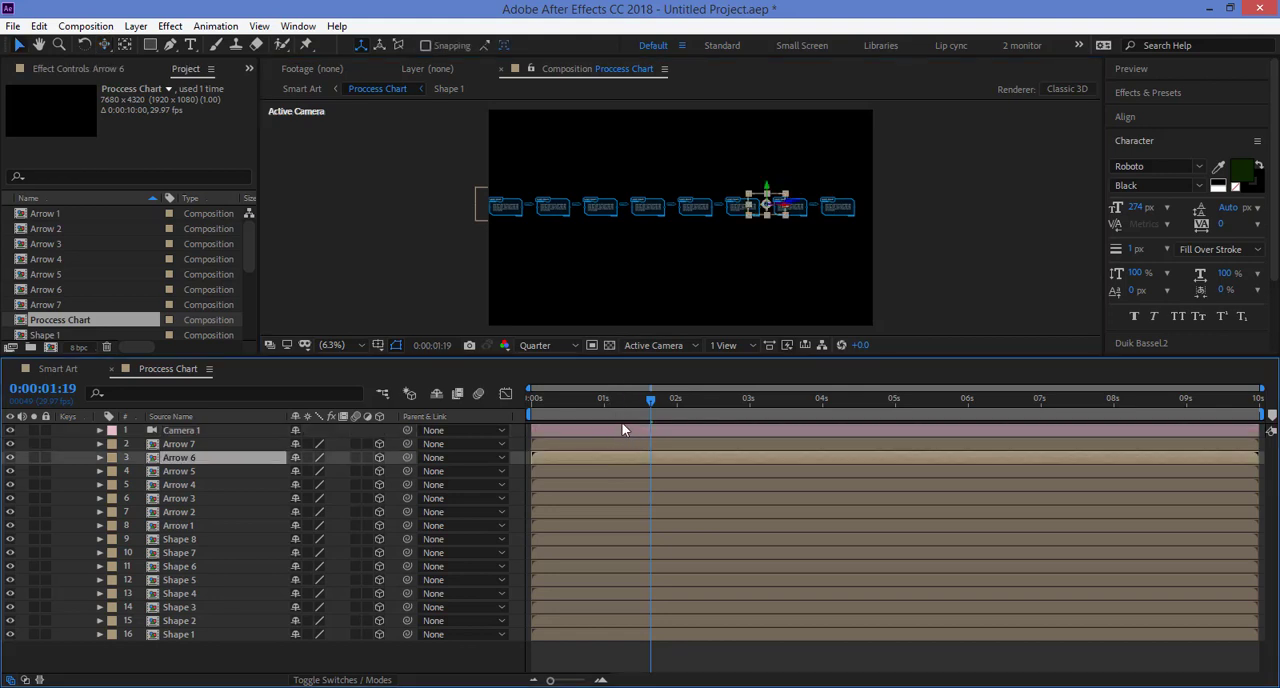
pyautogui.click(622, 430)
pyautogui.press('Delete')
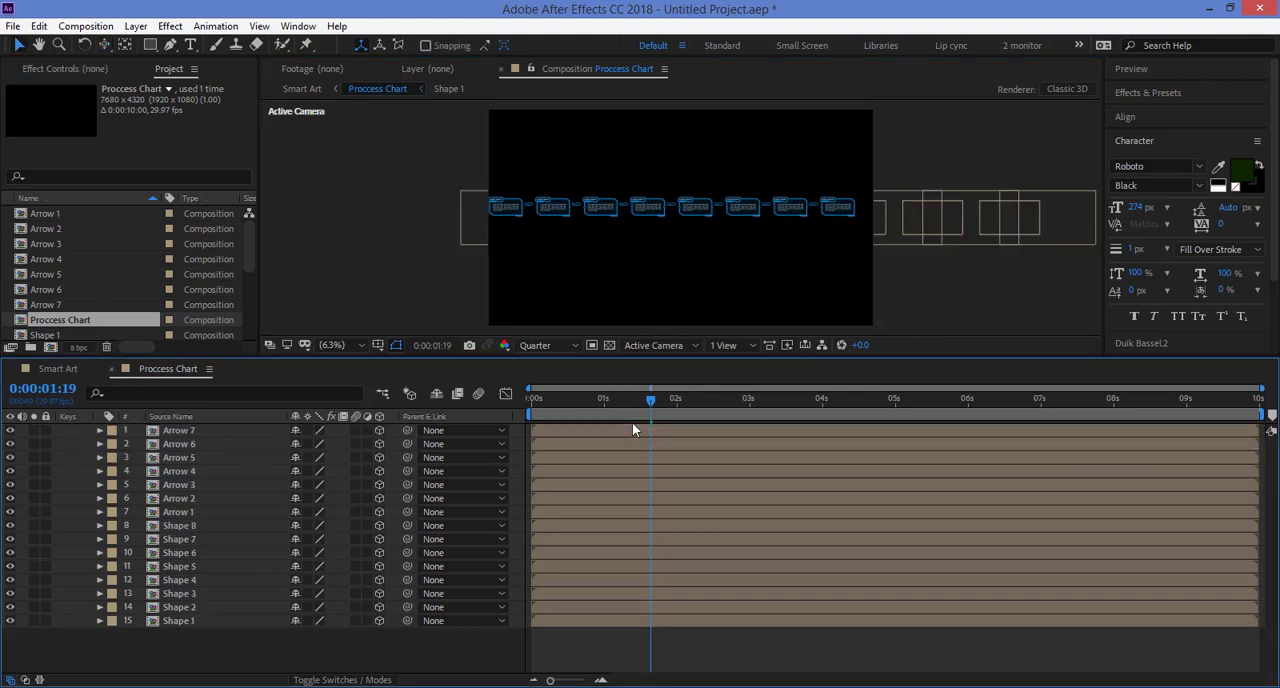
# Step: In the Smart Art composition, collapse transformations for the Proccess Chart layer and scale it to 10%
pyautogui.click(68, 371)
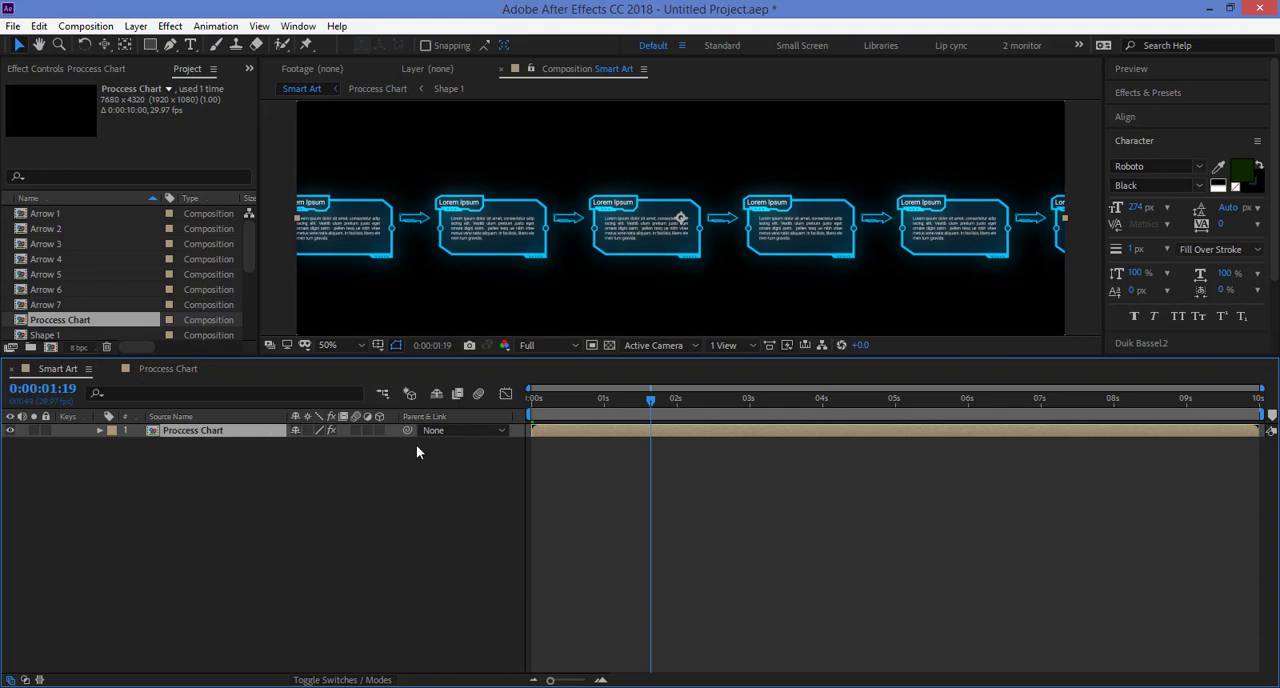
pyautogui.click(306, 429)
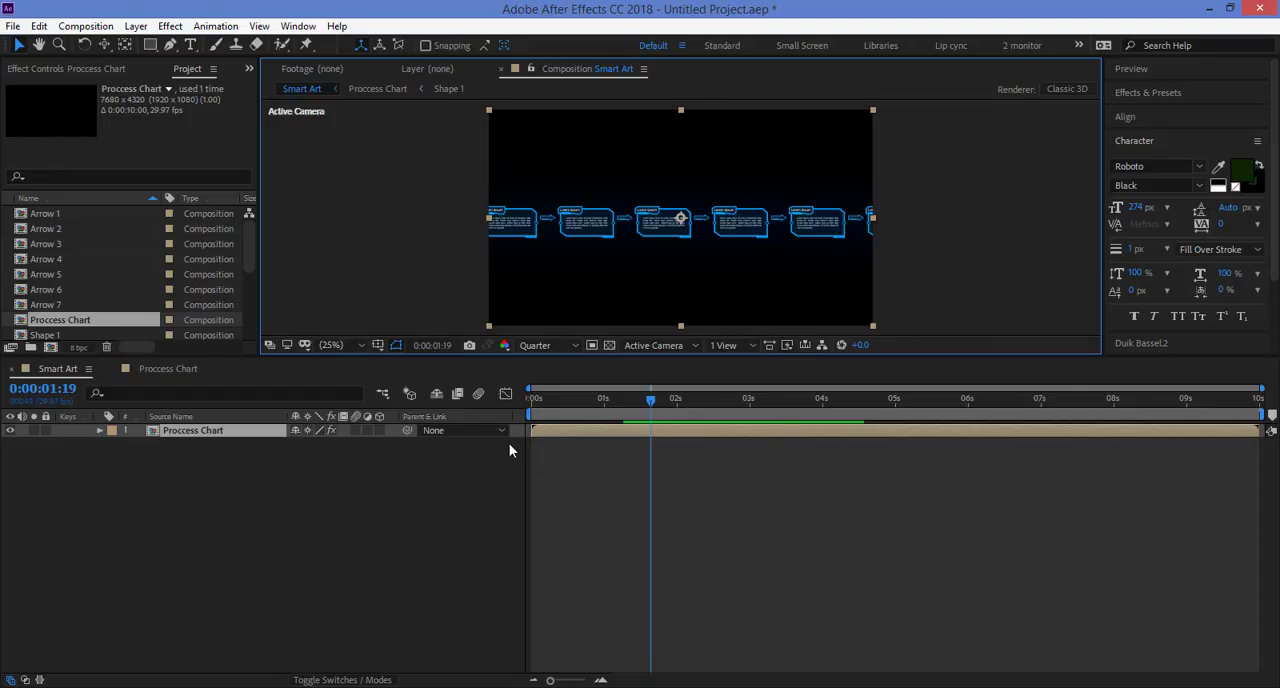
pyautogui.press('s')
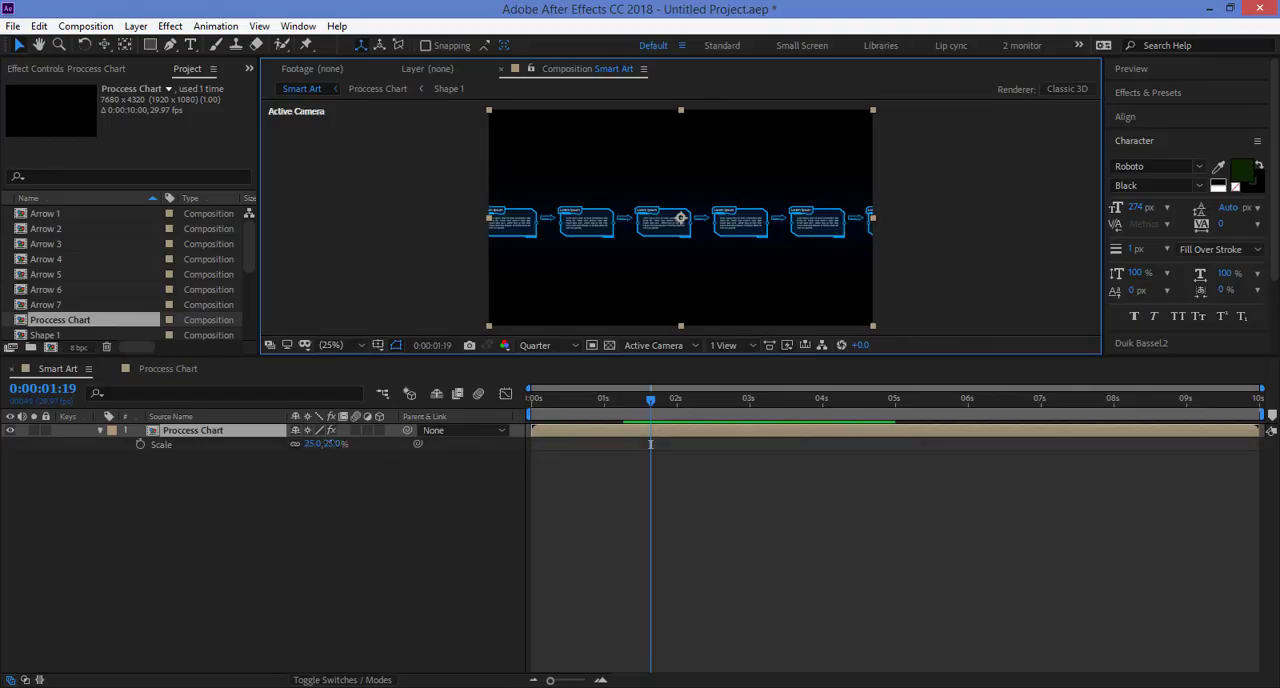
pyautogui.moveTo(334, 443)
pyautogui.mouseDown()
pyautogui.moveTo(404, 443)
pyautogui.moveTo(316, 443)
pyautogui.mouseUp()
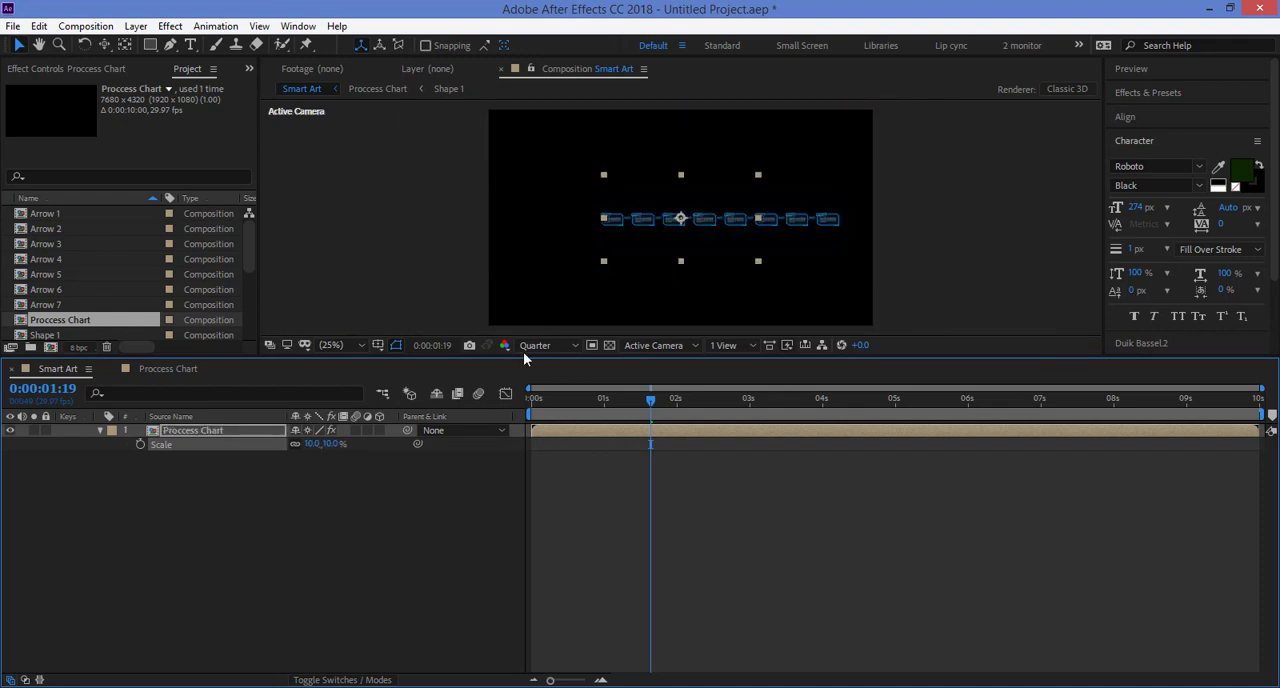
# Step: Turn Collapse Transformations off and back on for the Proccess Chart layer to compare how the chart is cropped
pyautogui.click(838, 208)
pyautogui.click(307, 431)
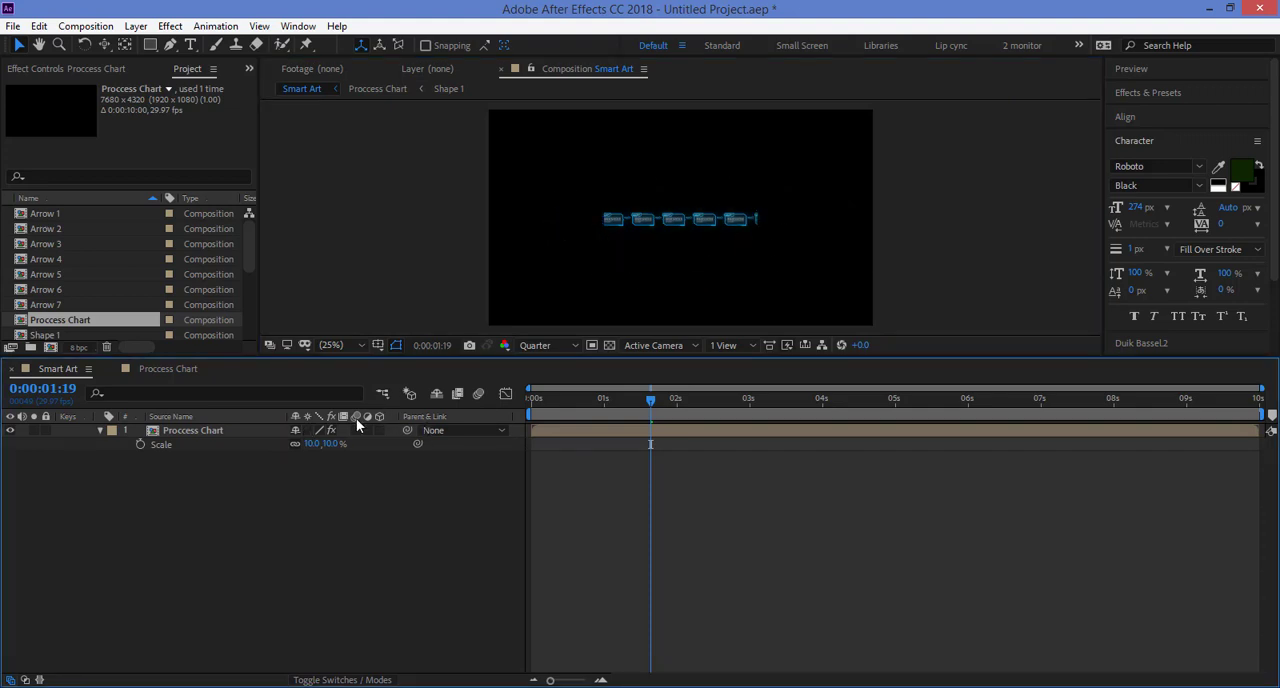
pyautogui.click(307, 431)
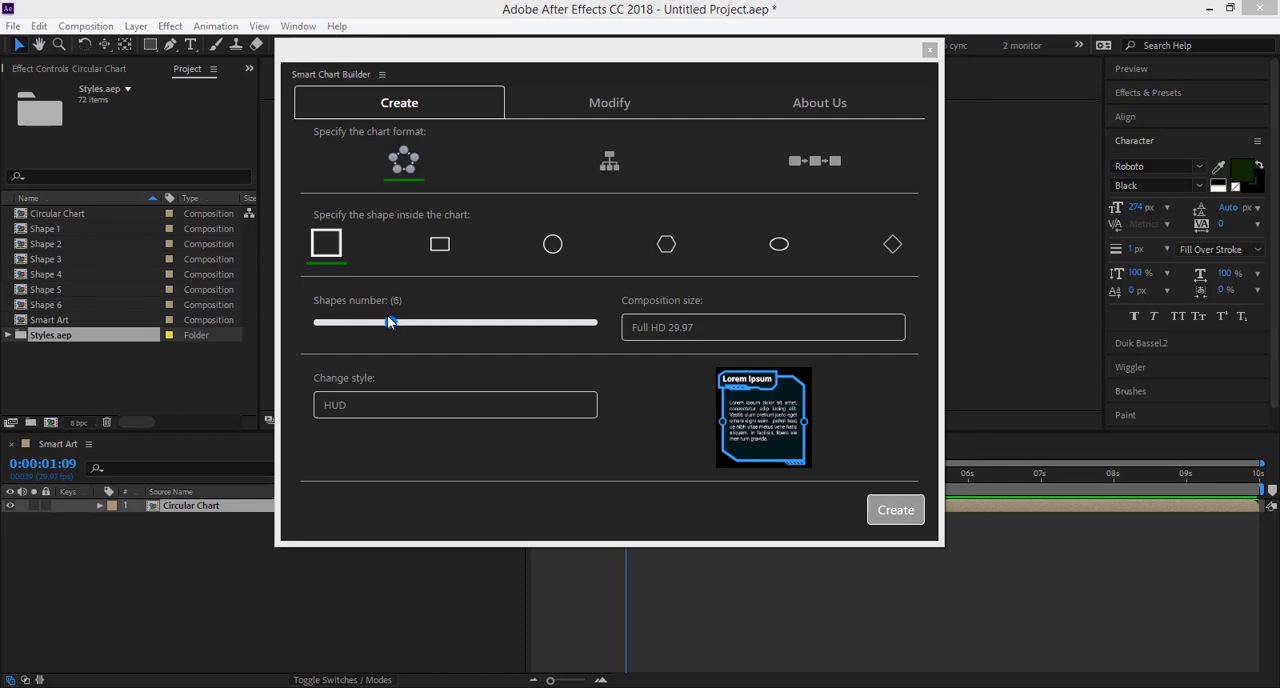
# Step: Look through the composition sizes for a circular chart and try 14 shapes before returning the number to 6
pyautogui.click(683, 336)
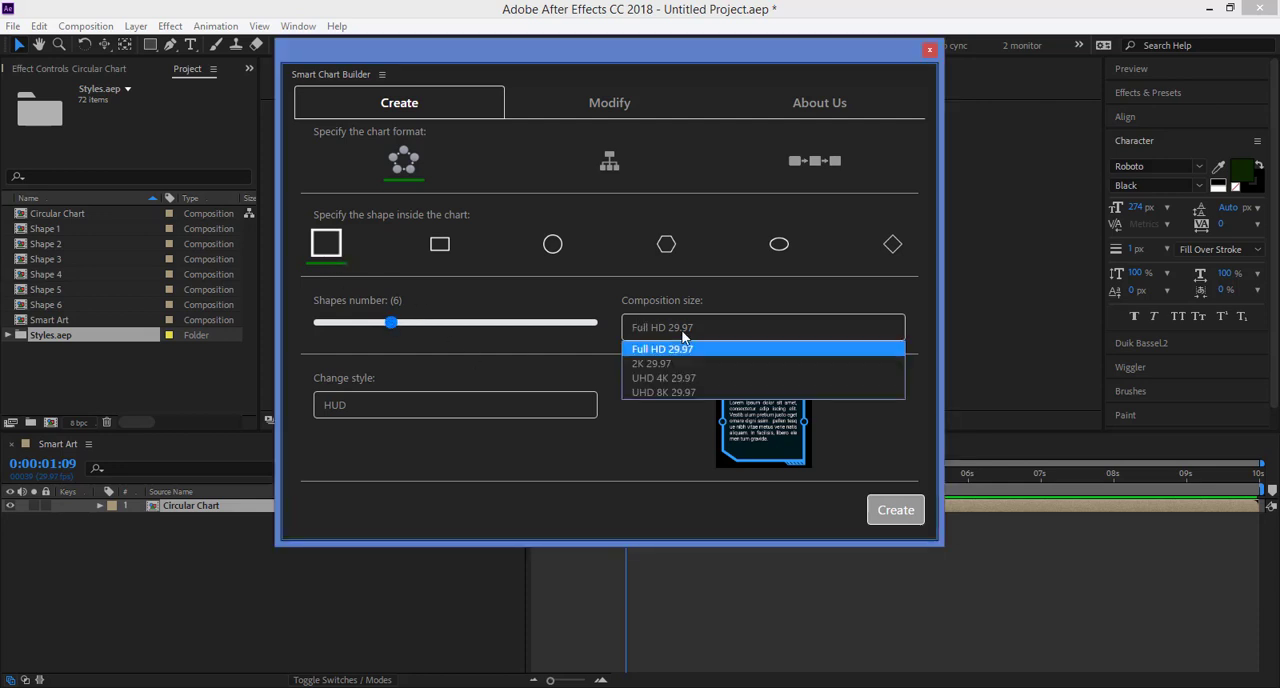
pyautogui.click(561, 326)
pyautogui.click(505, 326)
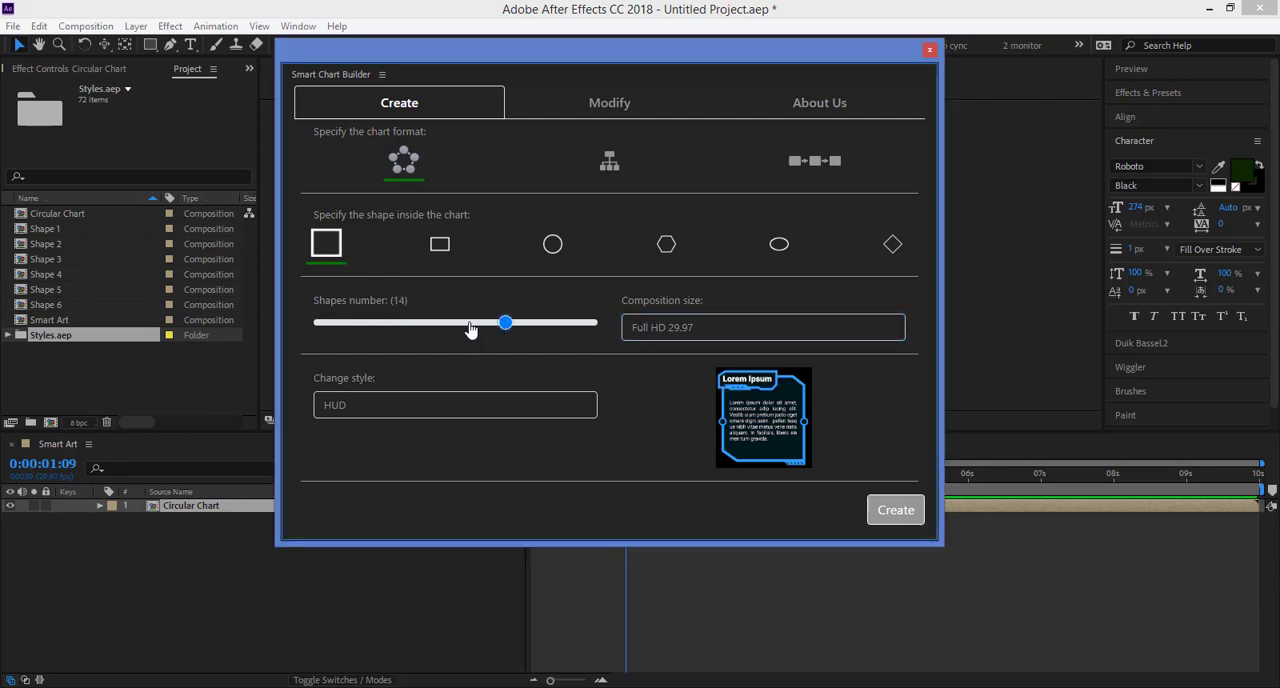
pyautogui.click(377, 326)
pyautogui.moveTo(377, 330); pyautogui.dragTo(392, 330)
# Step: Choose the Plain style and create the circular chart with six square shapes
pyautogui.click(412, 404)
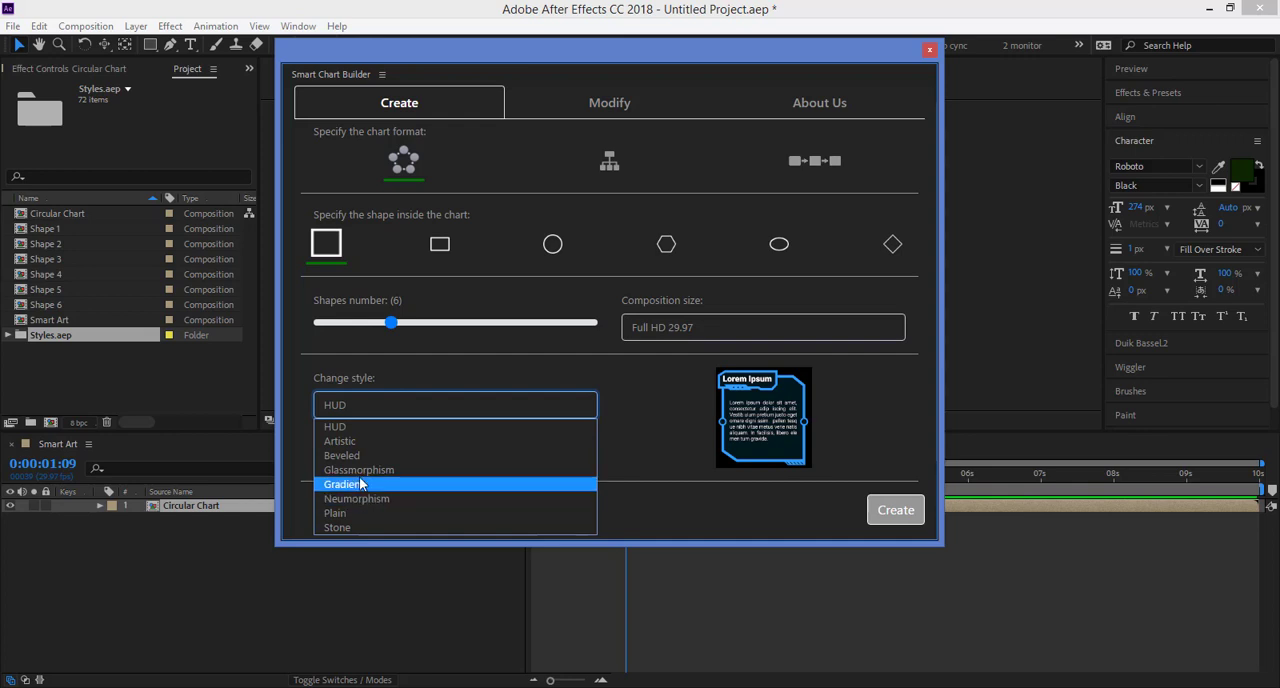
pyautogui.click(355, 512)
pyautogui.click(903, 512)
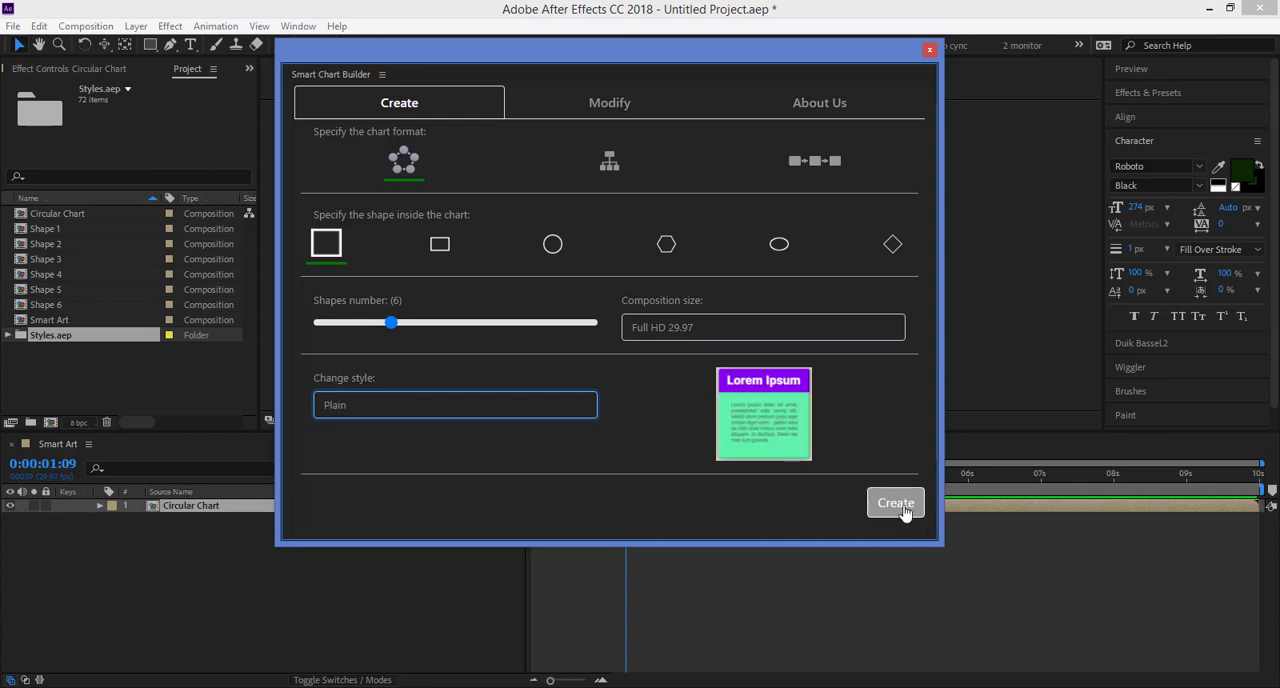
pyautogui.click(717, 411)
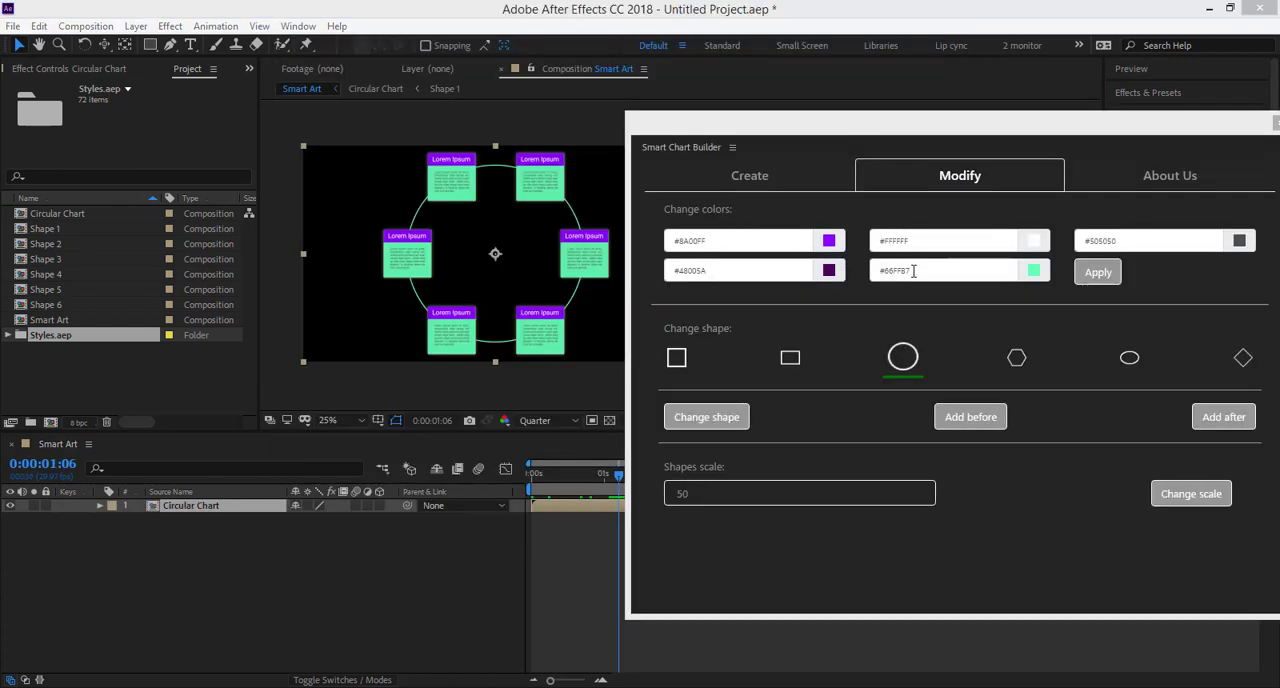
# Step: Change the circular chart's purple header color to blue #1A4FE3 and apply it
pyautogui.click(769, 238)
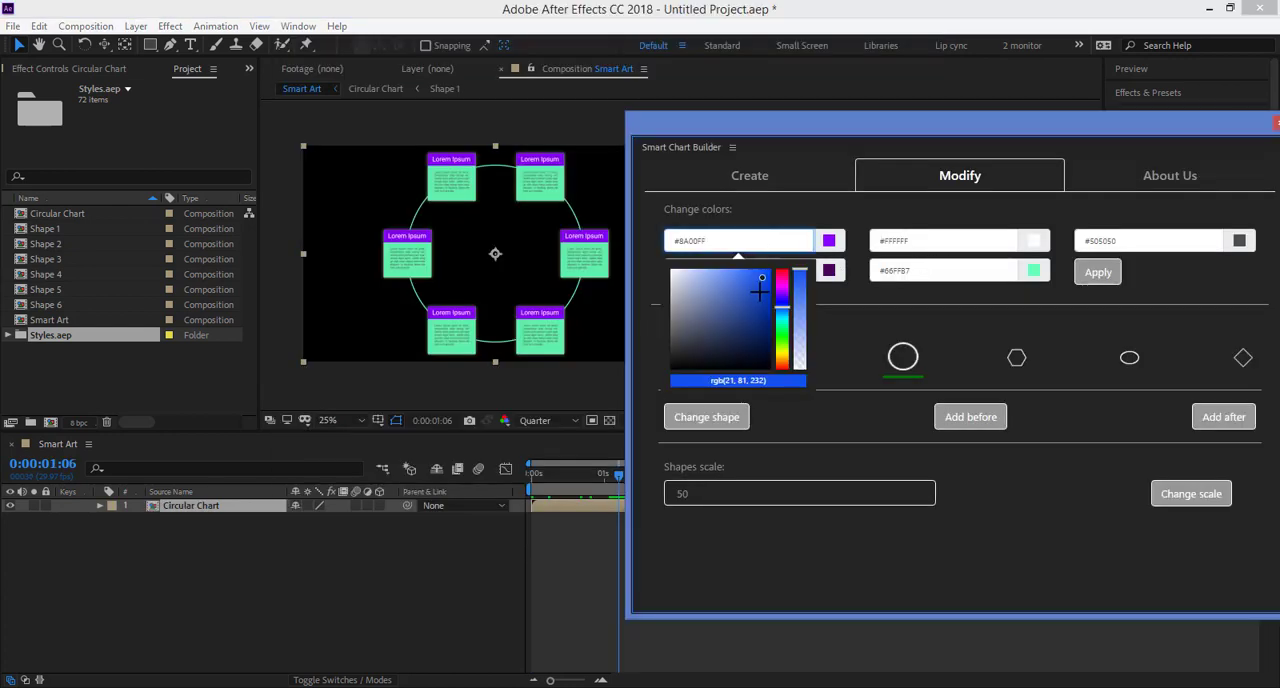
pyautogui.click(762, 279)
pyautogui.click(1100, 273)
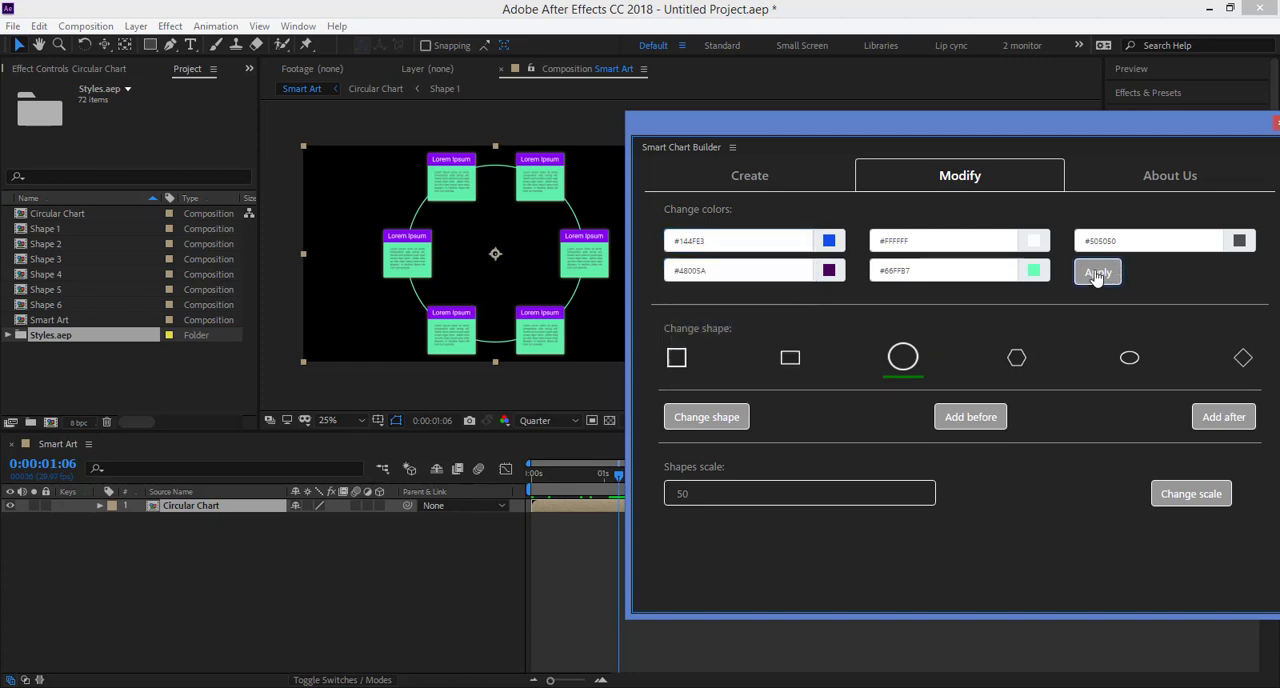
# Step: Change the chart's mint green color to white #FFFFFF, apply it, and move the Smart Chart Builder window off the composition view
pyautogui.click(943, 270)
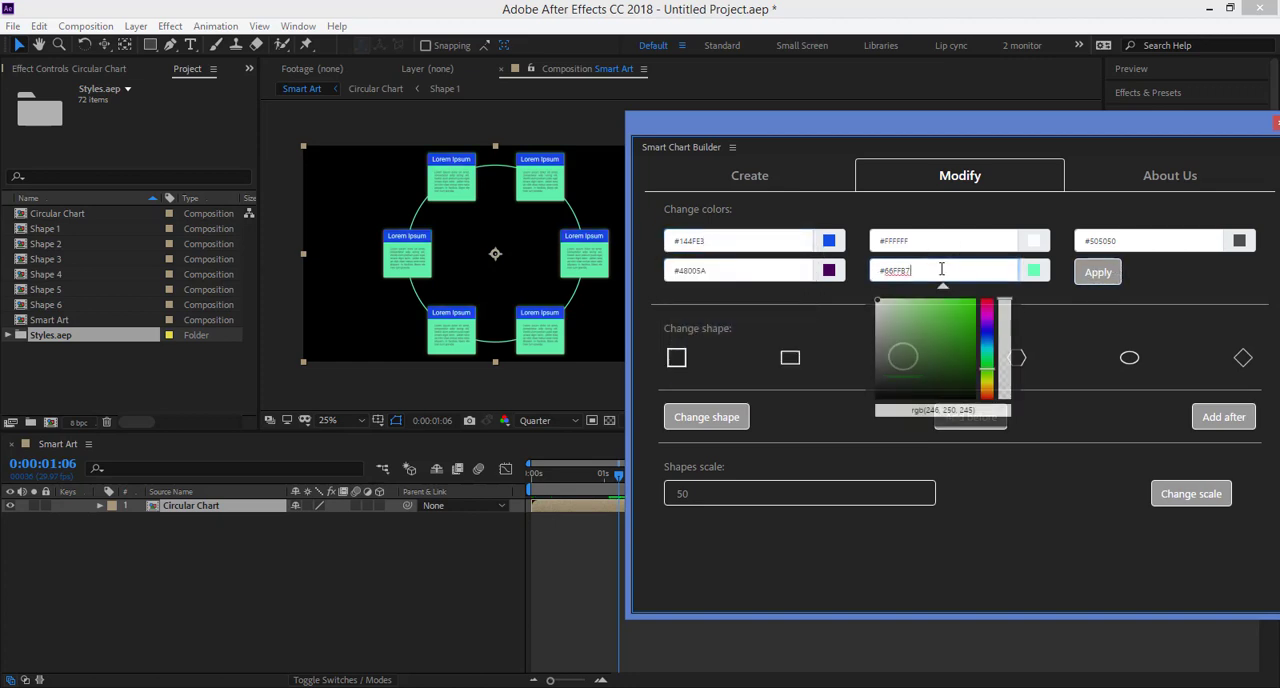
pyautogui.click(883, 314)
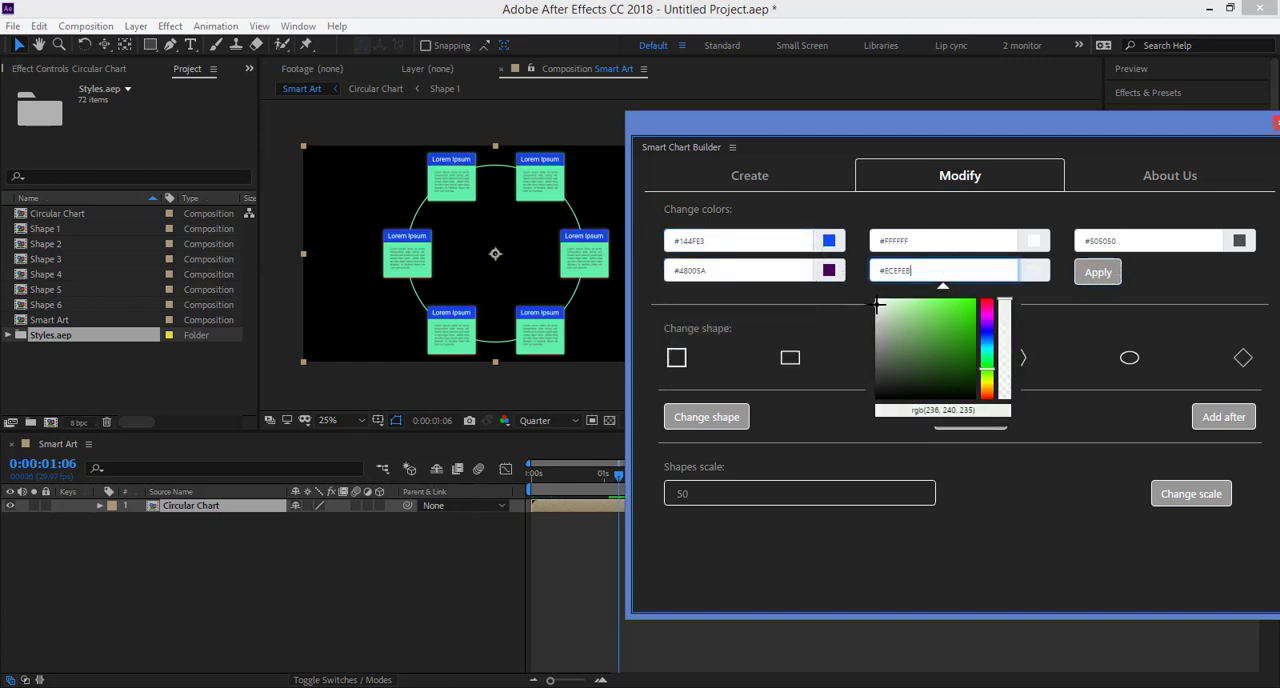
pyautogui.click(876, 299)
pyautogui.click(1099, 273)
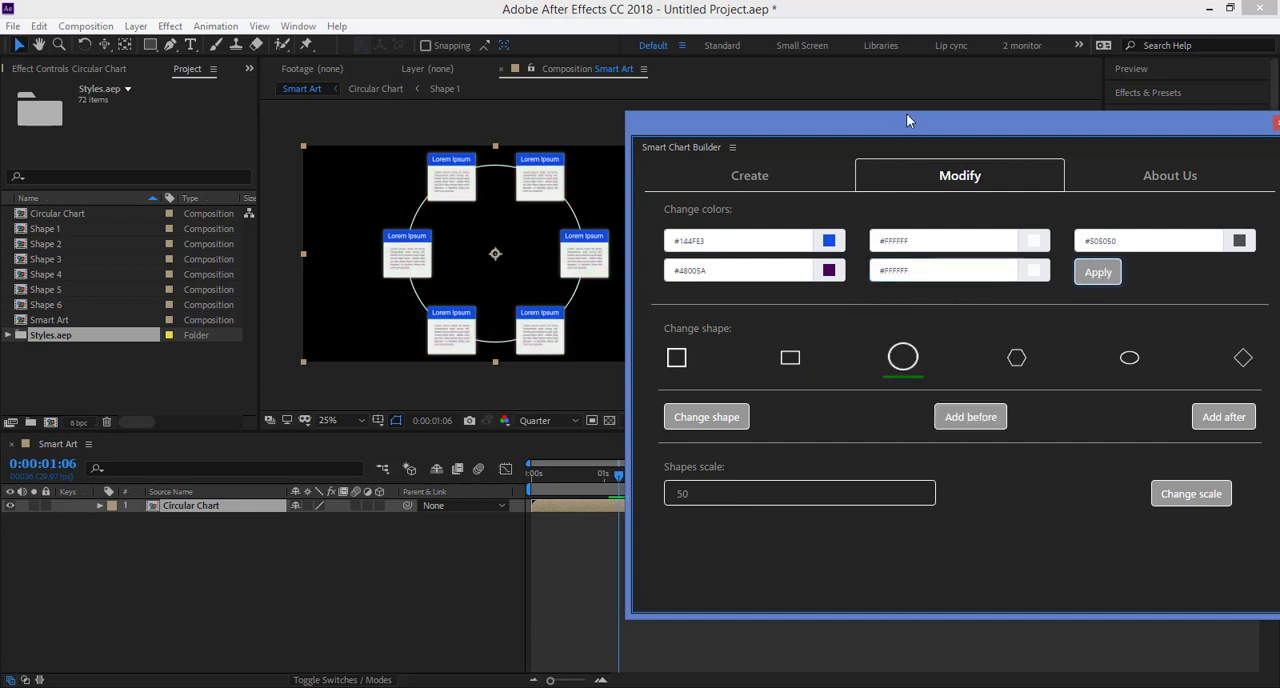
pyautogui.moveTo(908, 121); pyautogui.dragTo(423, 131)
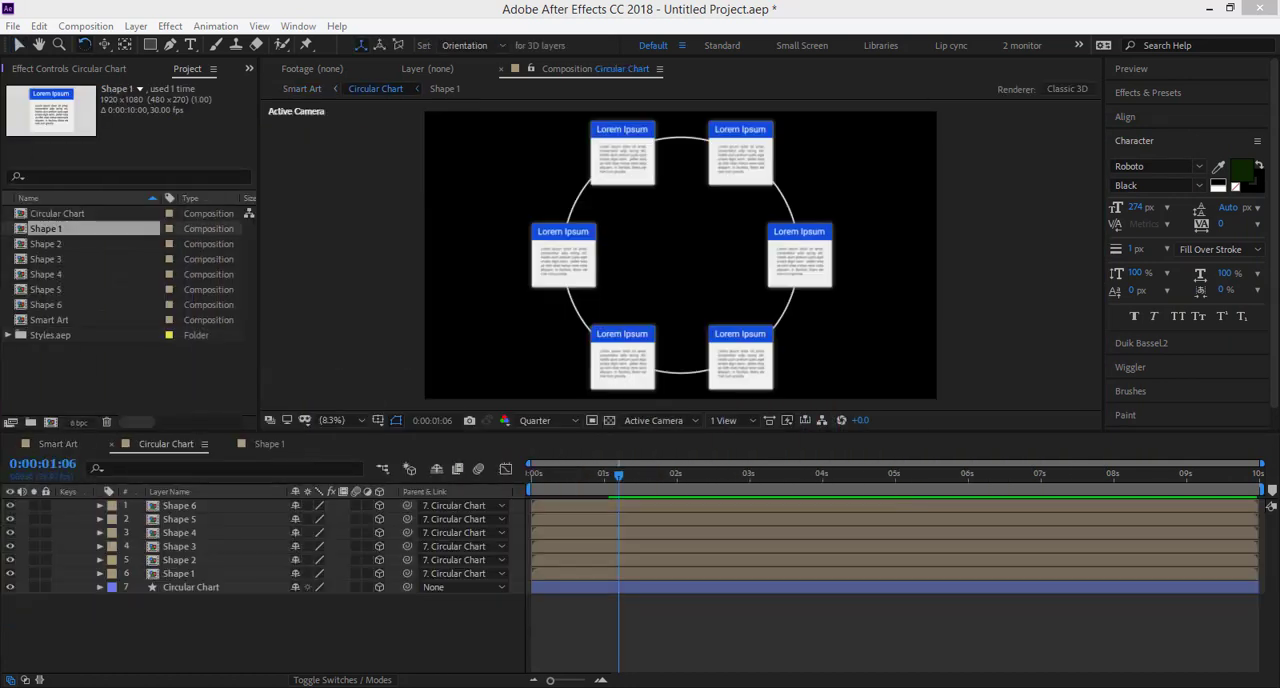
# Step: Show the Circular Chart shape layer's rotation properties and try a Z Rotation of about 1x+128°
pyautogui.click(189, 588)
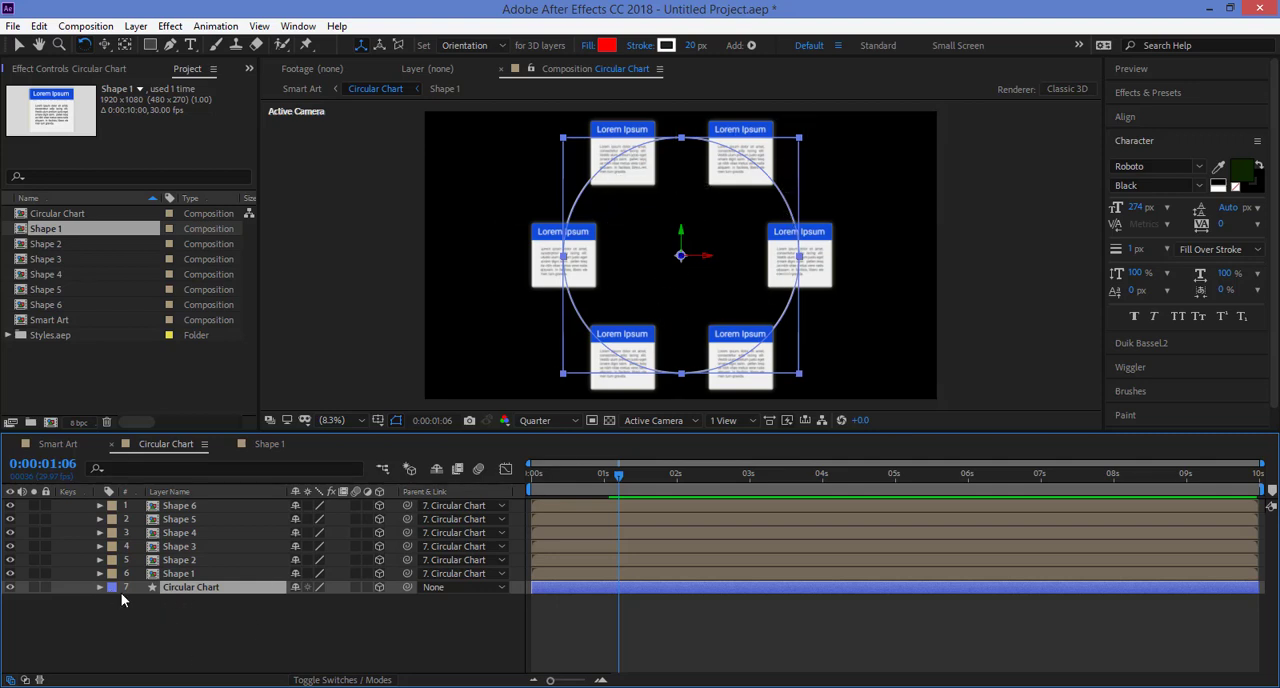
pyautogui.press('r')
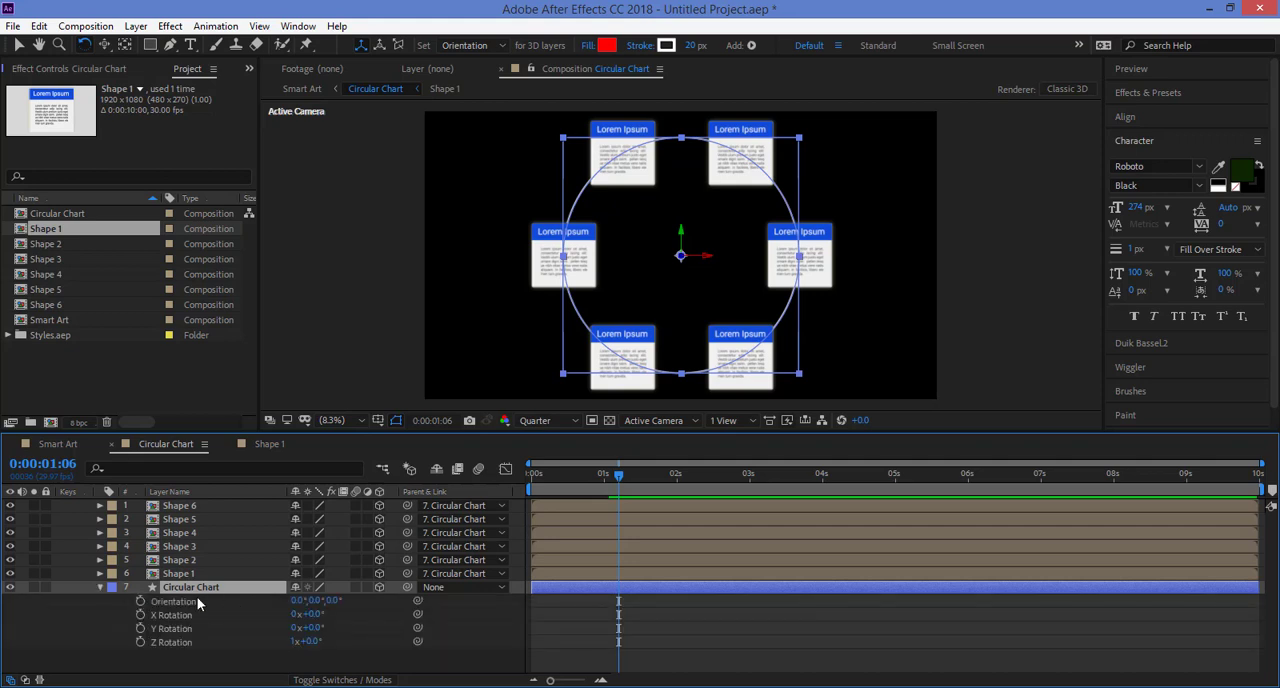
pyautogui.click(172, 645)
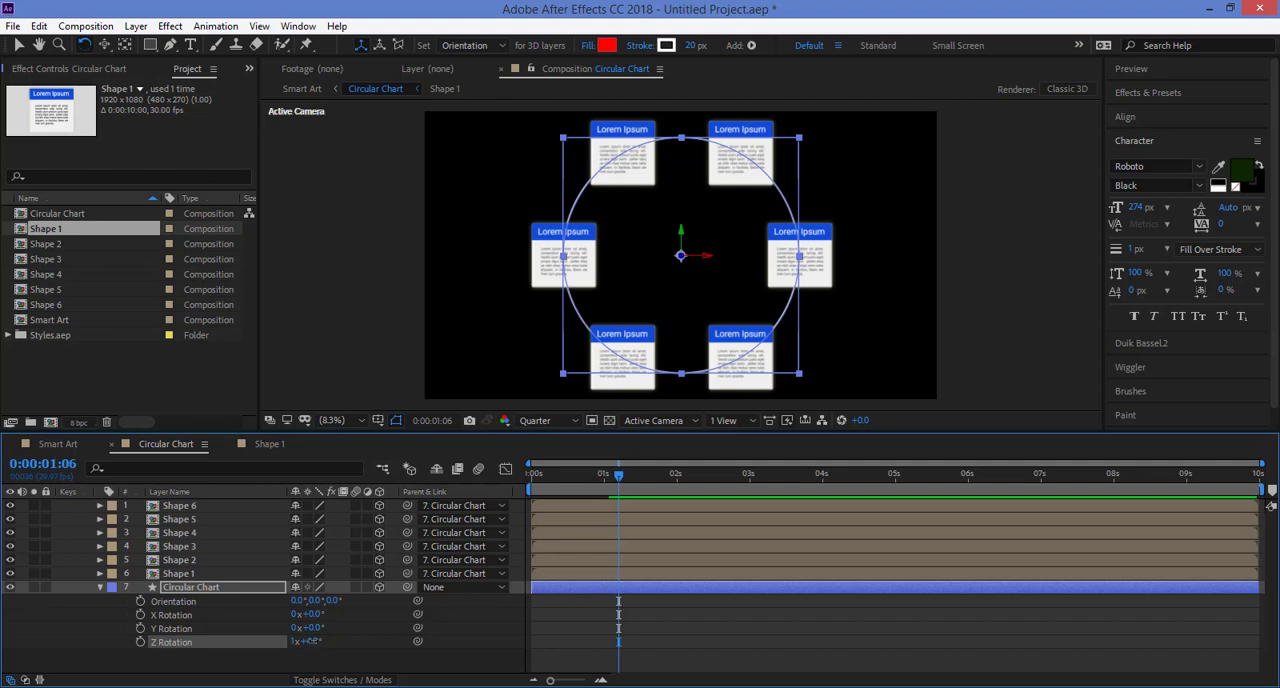
pyautogui.moveTo(308, 641); pyautogui.dragTo(418, 648)
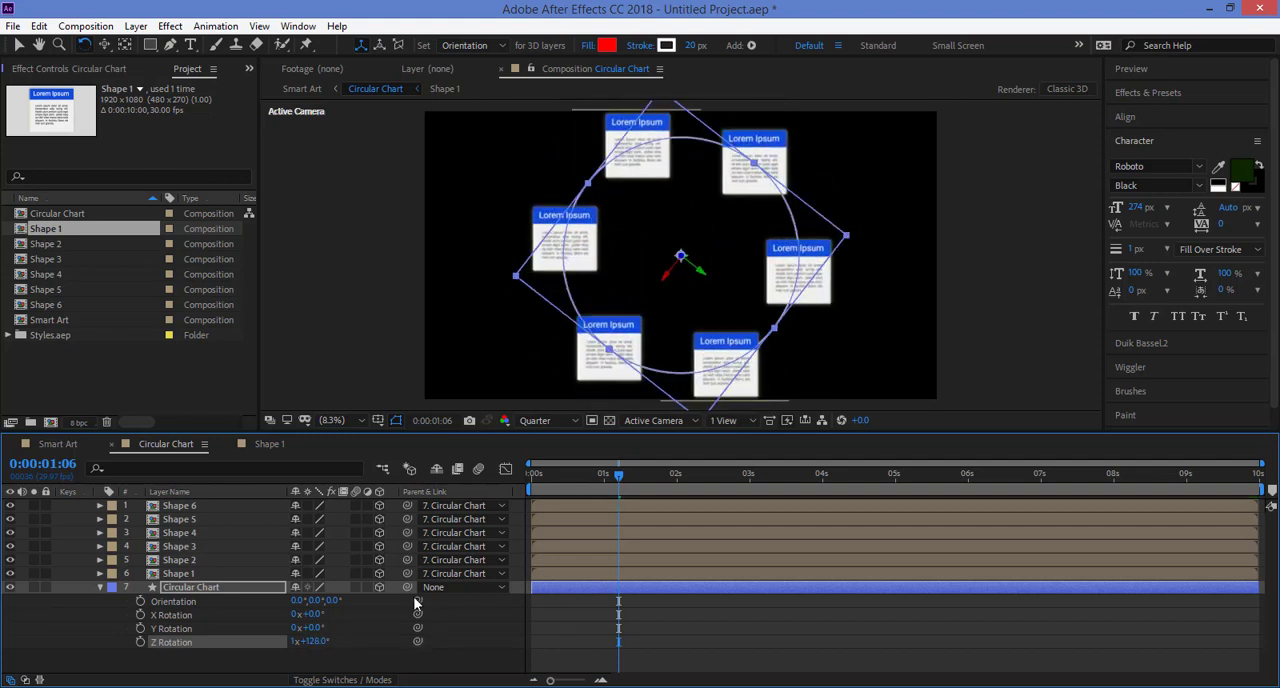
pyautogui.moveTo(577, 483); pyautogui.dragTo(618, 494)
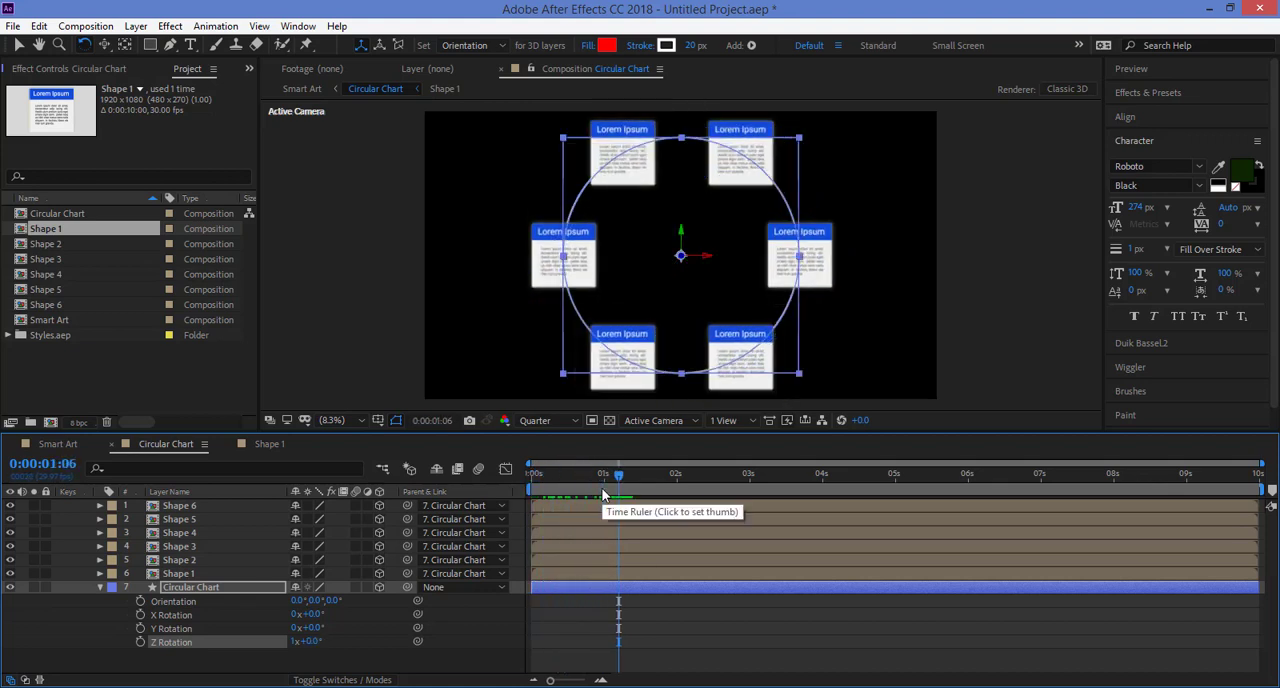
# Step: Start Z Rotation keyframes on the Circular Chart layer at 0:00:01:06 and set 1x+151° at 0:00:03:28
pyautogui.click(140, 642)
pyautogui.moveTo(628, 482); pyautogui.dragTo(818, 491)
pyautogui.moveTo(318, 648); pyautogui.dragTo(566, 483)
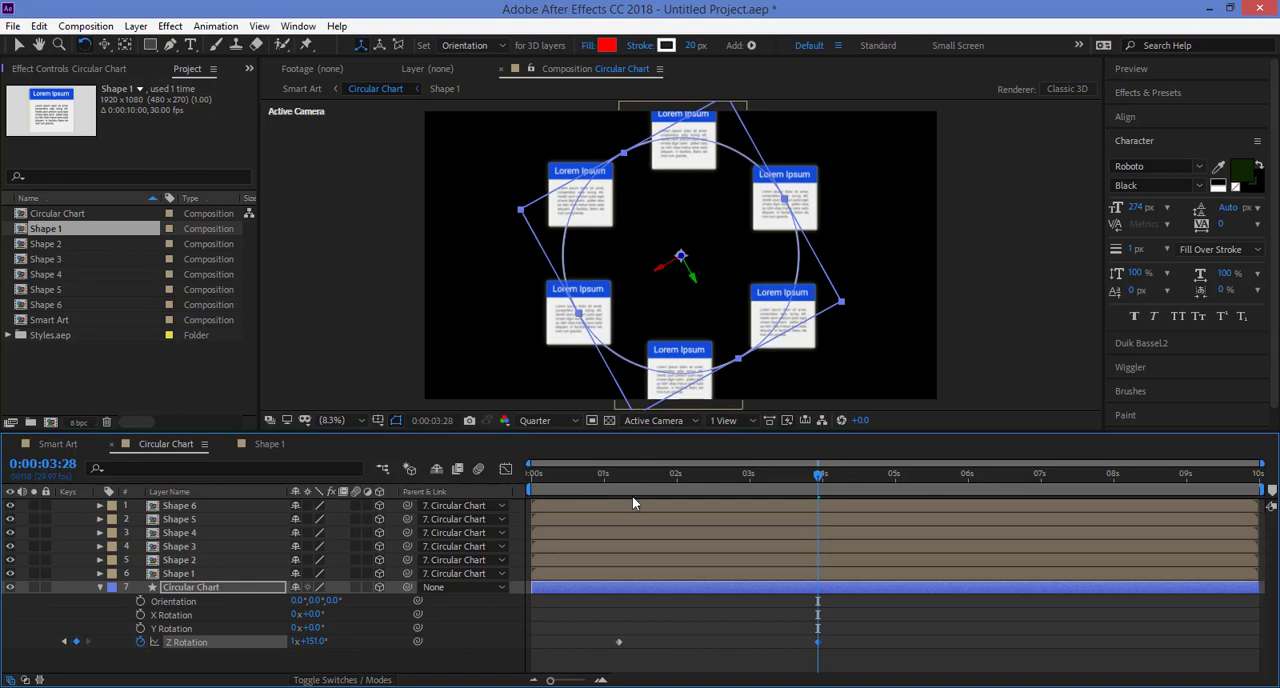
# Step: Play the Circular Chart composition from the start to preview the rotation animation
pyautogui.press('Home')
pyautogui.press('space')
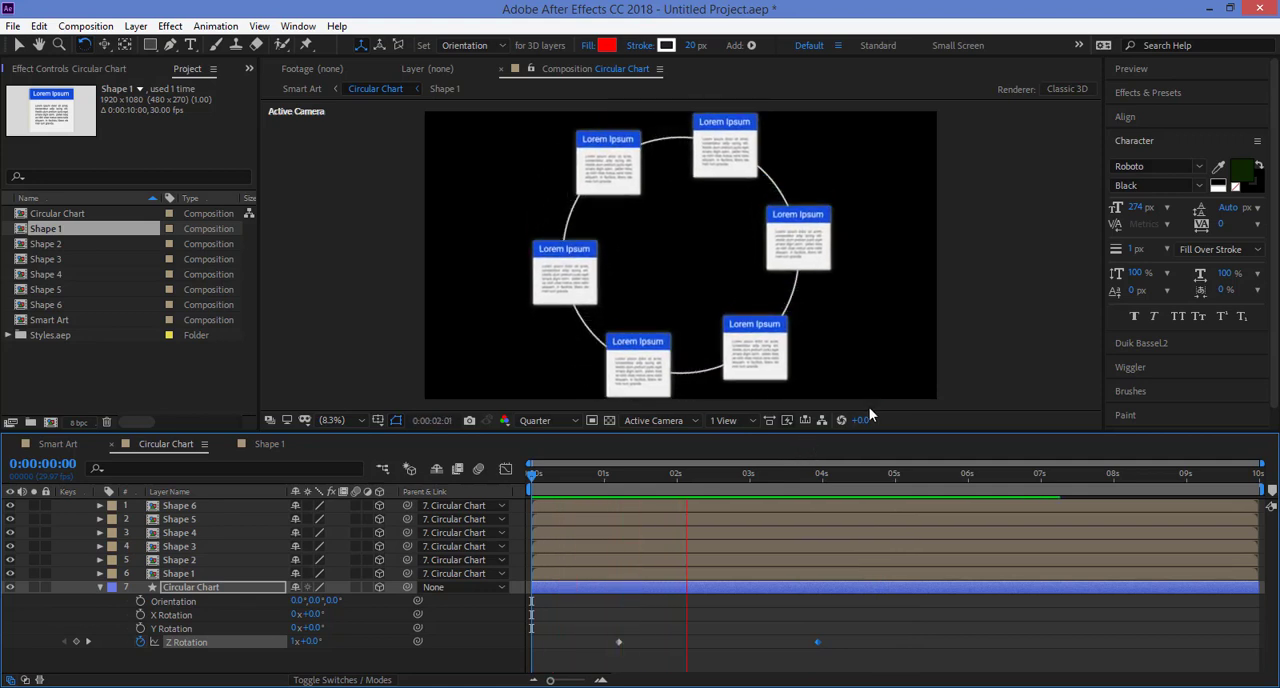
pyautogui.press('space')
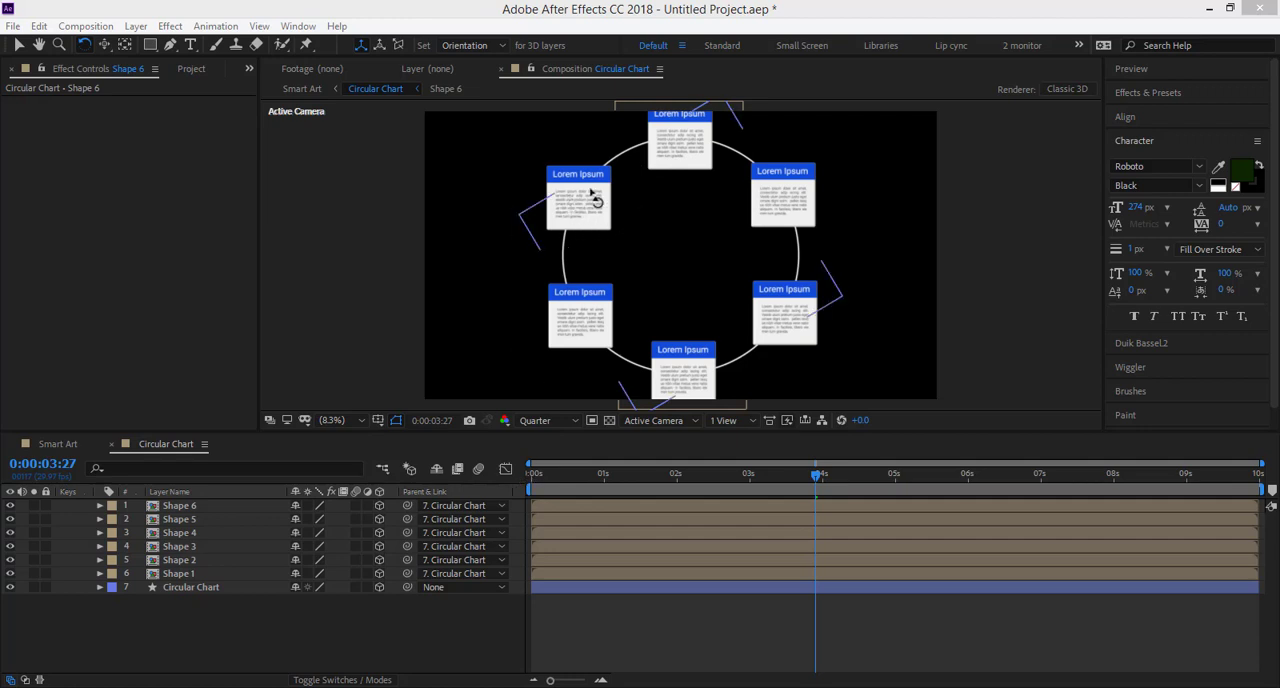
pyautogui.click(18, 47)
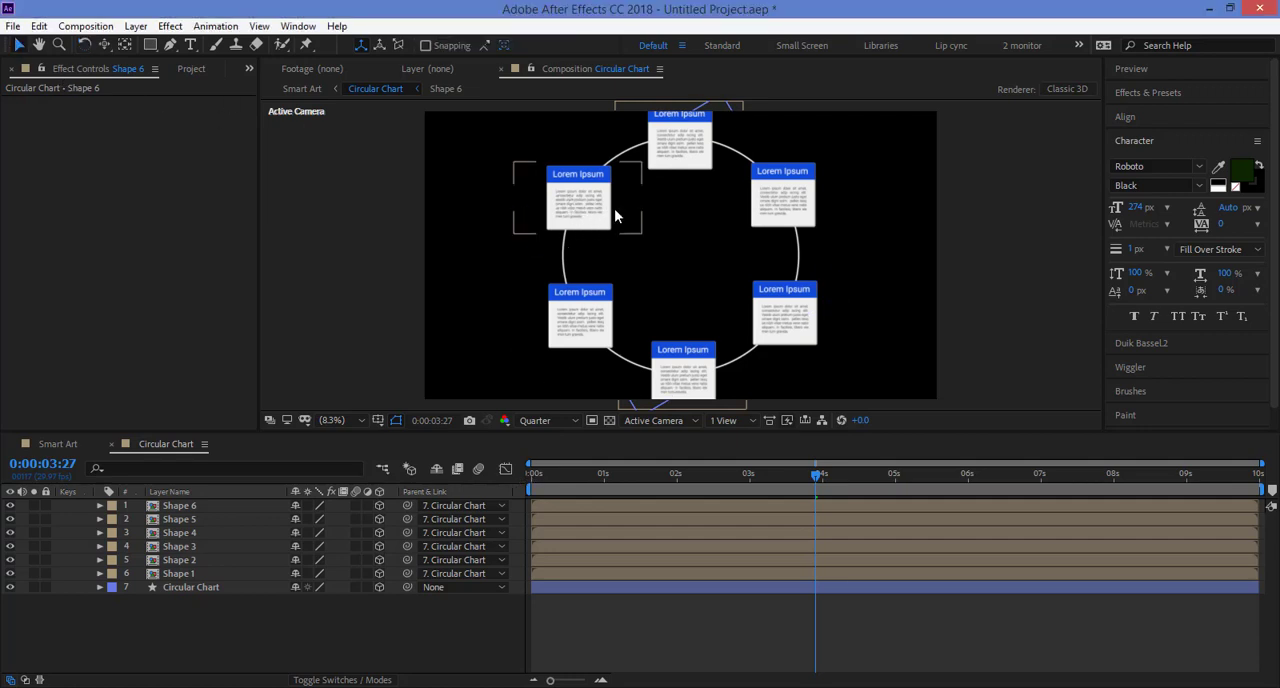
pyautogui.click(617, 211)
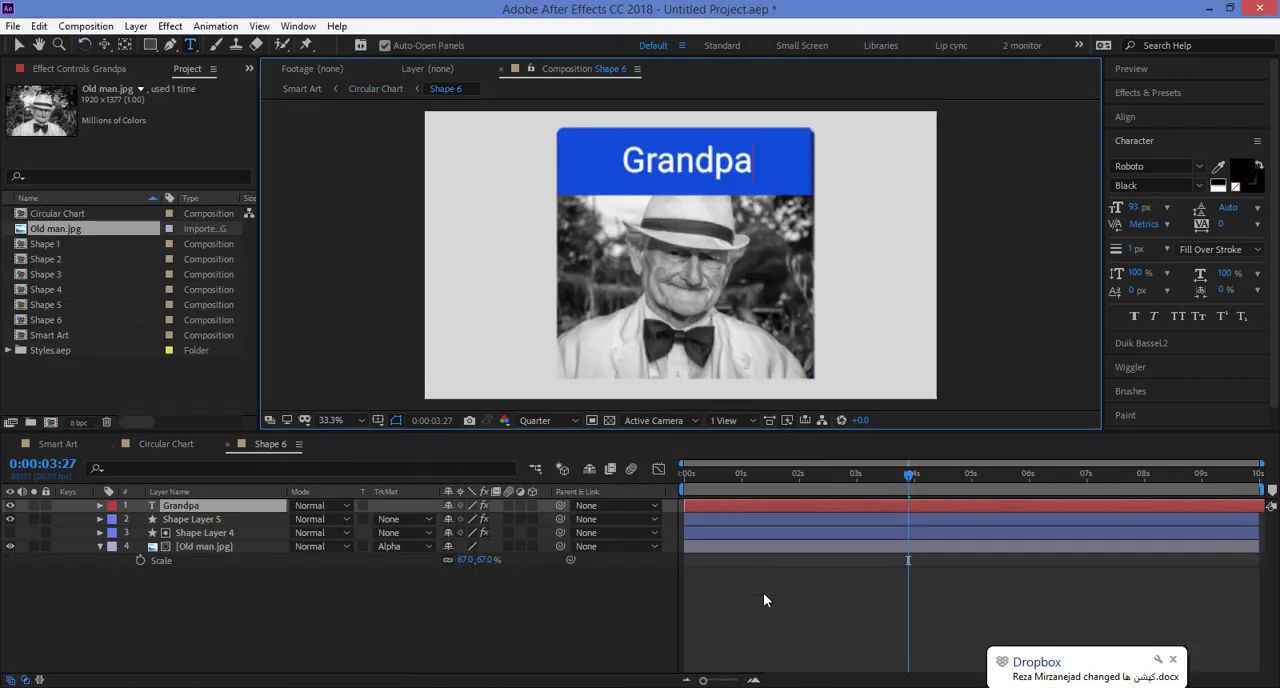
pyautogui.click(763, 595)
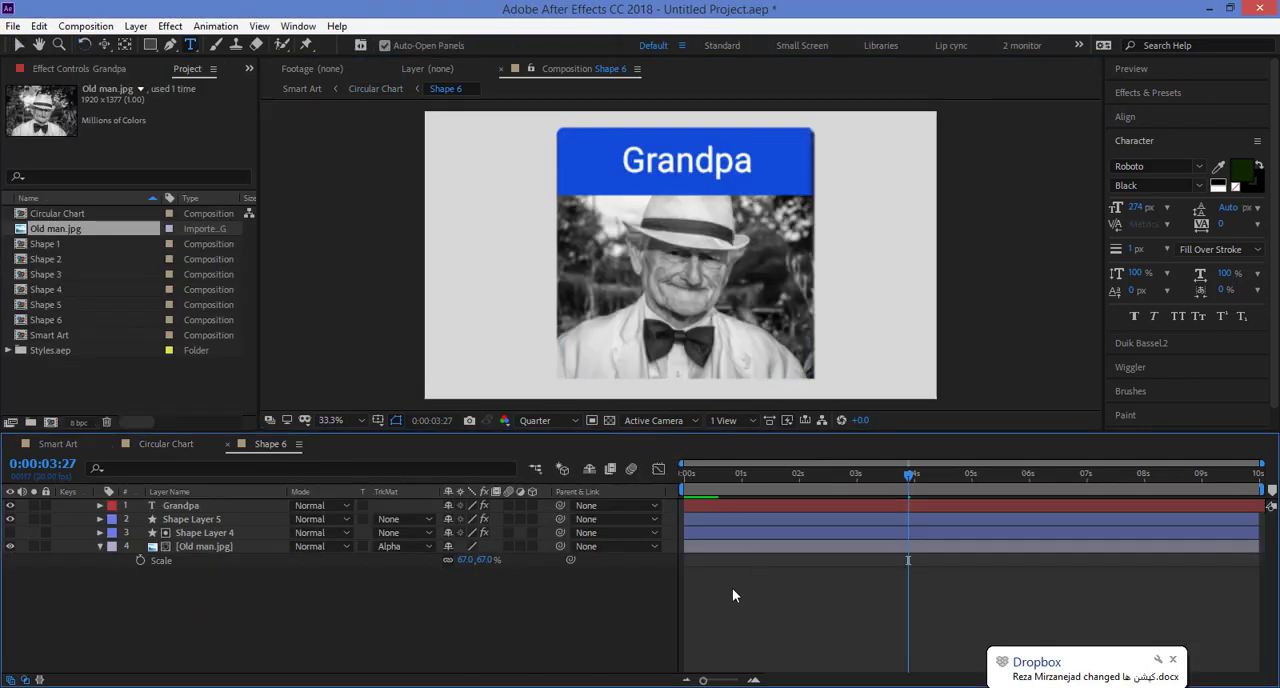
pyautogui.click(62, 445)
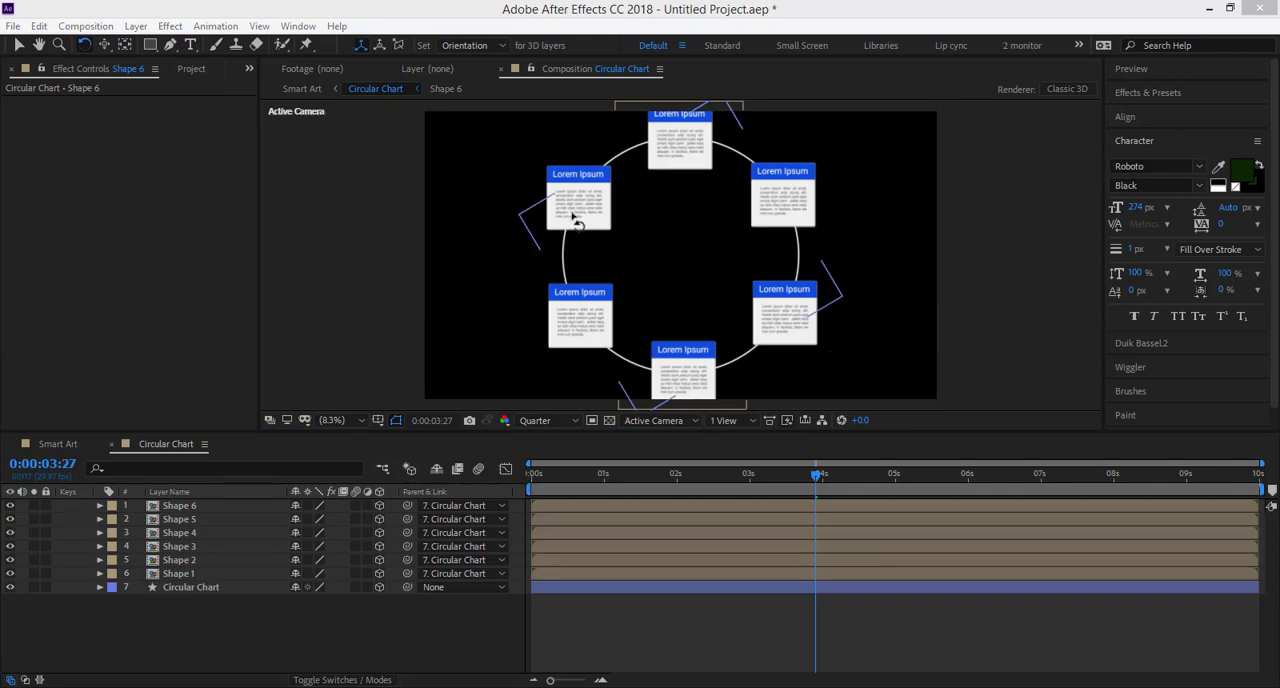
# Step: Switch to the Selection tool and open the Shape 6 composition from the Circular Chart composition
pyautogui.click(17, 46)
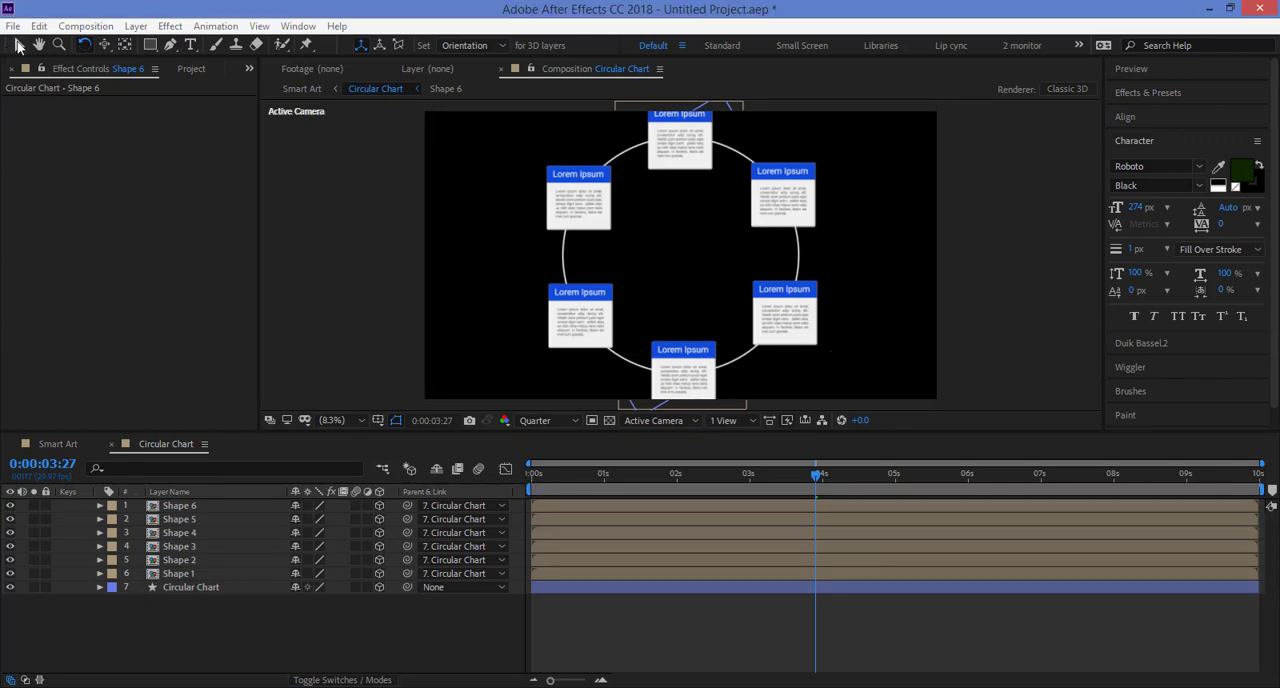
pyautogui.click(620, 212)
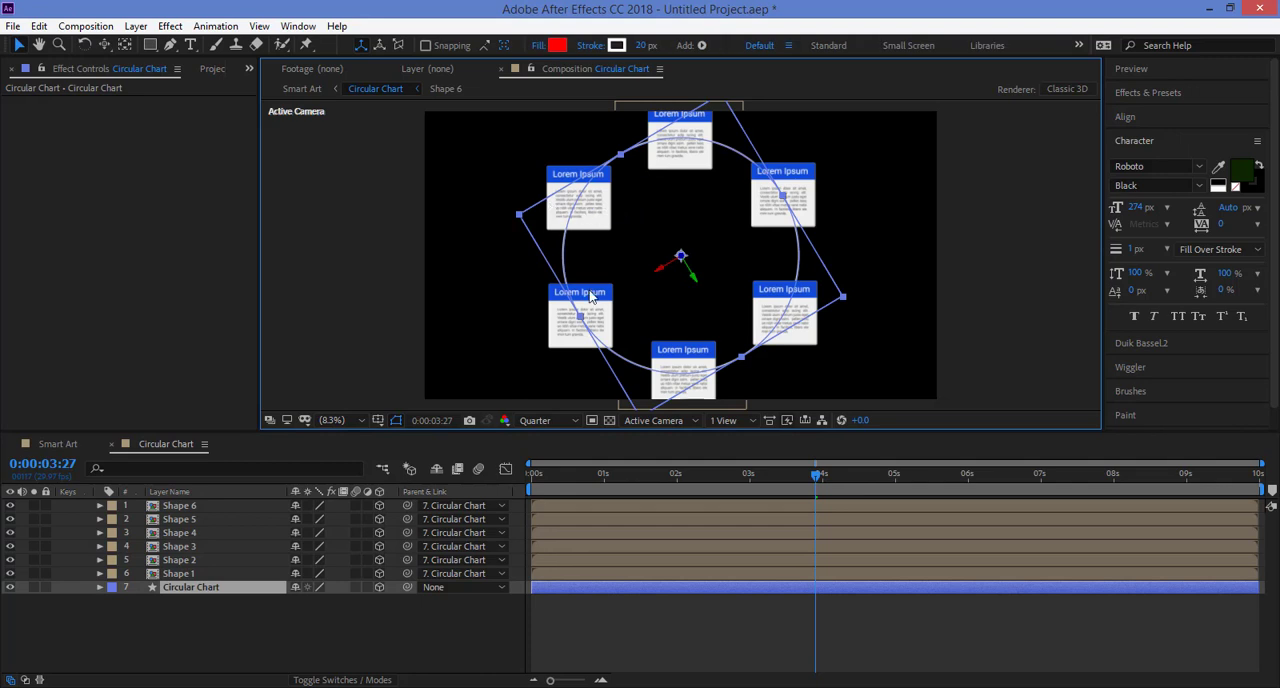
pyautogui.click(699, 629)
pyautogui.click(690, 504)
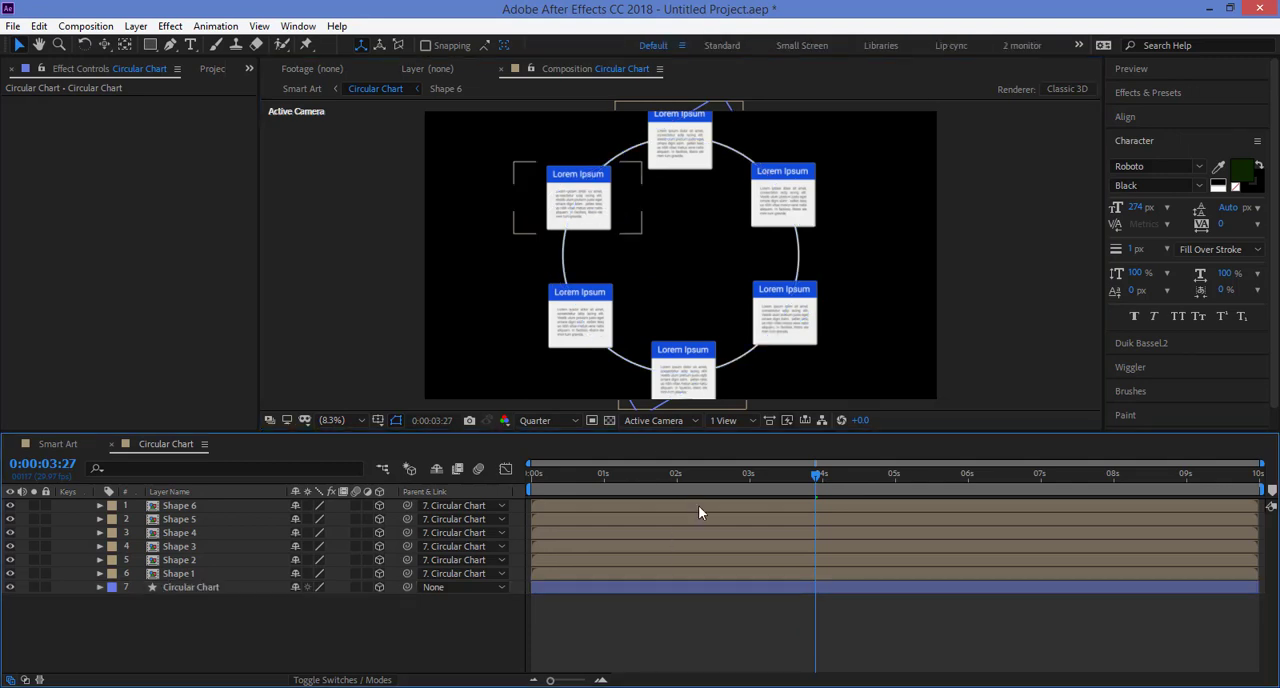
pyautogui.doubleClick(702, 504)
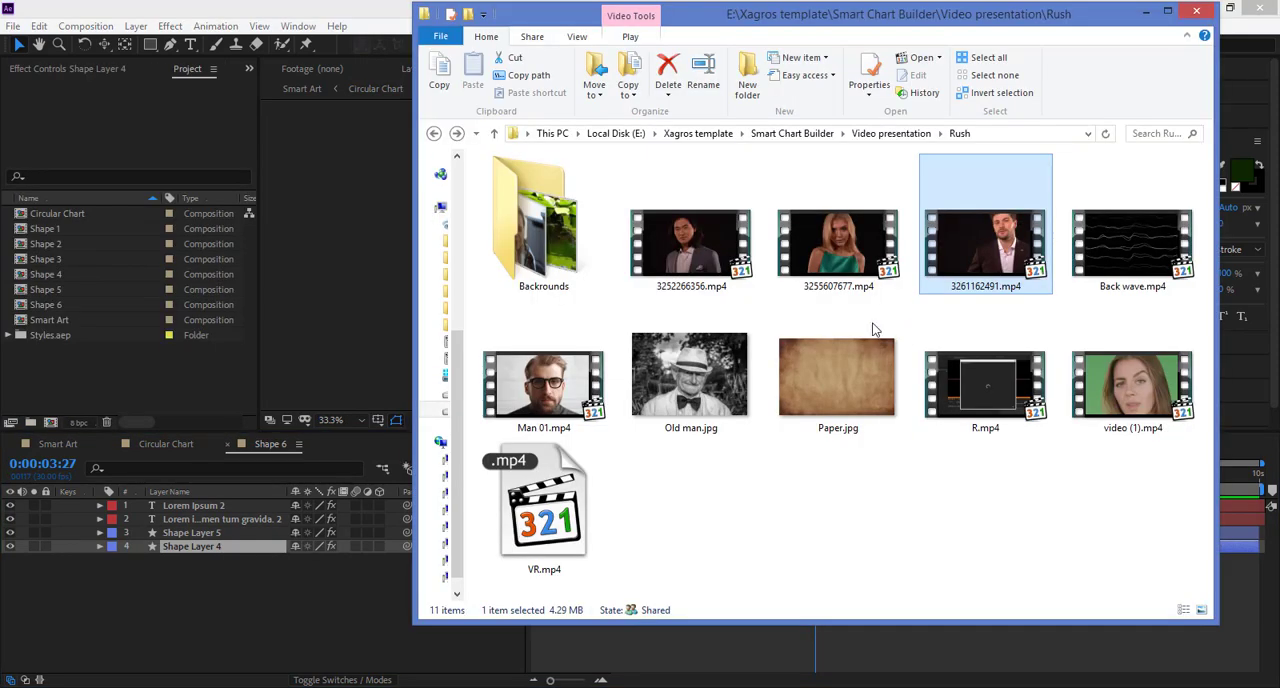
# Step: Import Old man.jpg and place it as a layer directly beneath Shape Layer 4 in Shape 6
pyautogui.click(686, 383)
pyautogui.moveTo(686, 383); pyautogui.dragTo(171, 382)
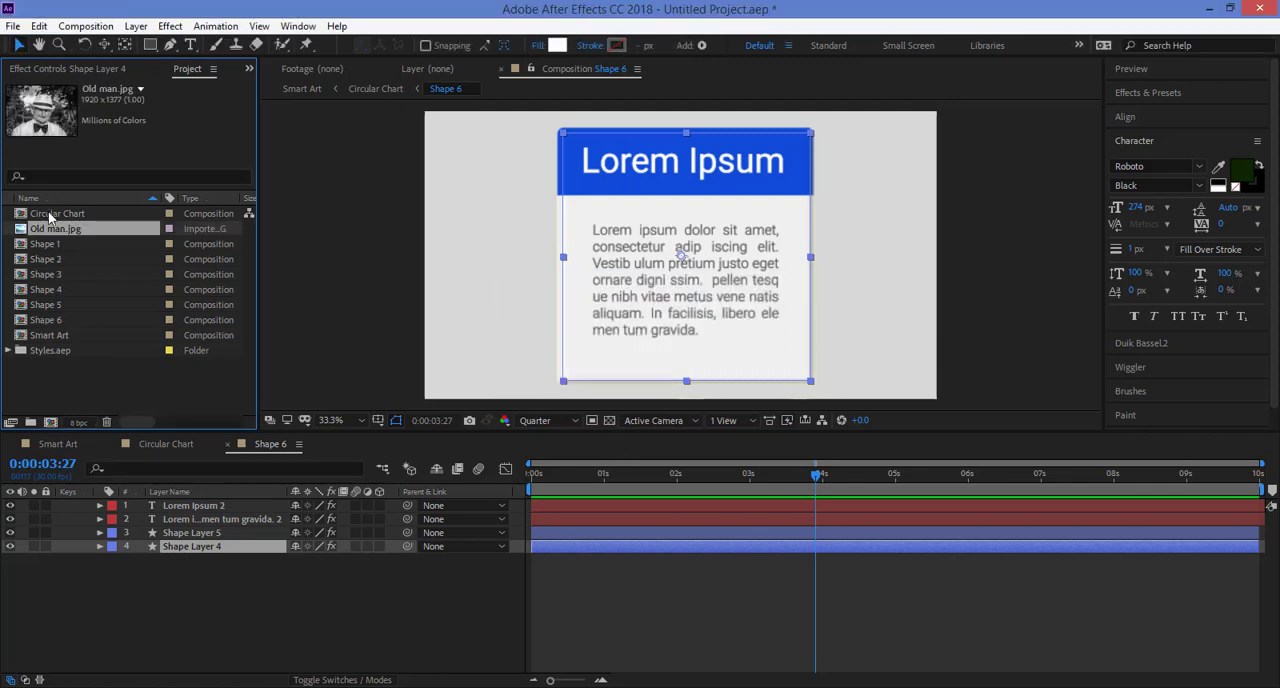
pyautogui.moveTo(55, 230); pyautogui.dragTo(125, 577)
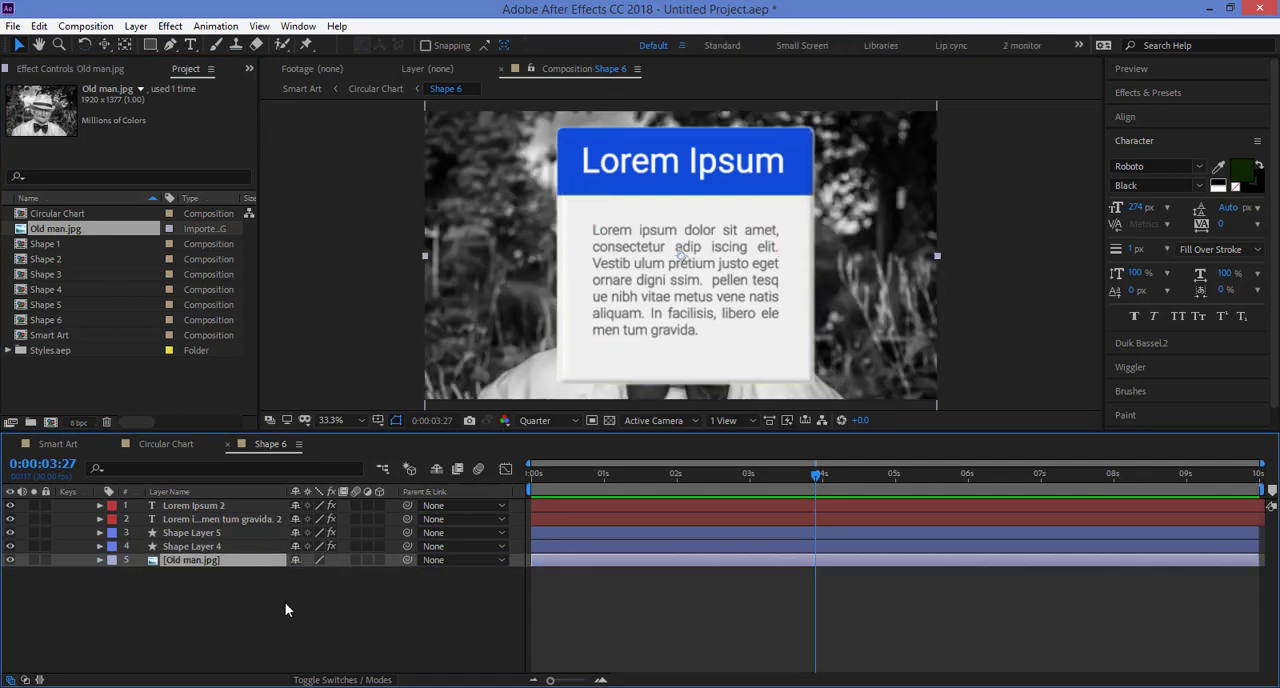
# Step: Show the transfer controls and set the Old man.jpg layer's track matte to Alpha Matte "Shape Layer 4"
pyautogui.click(196, 548)
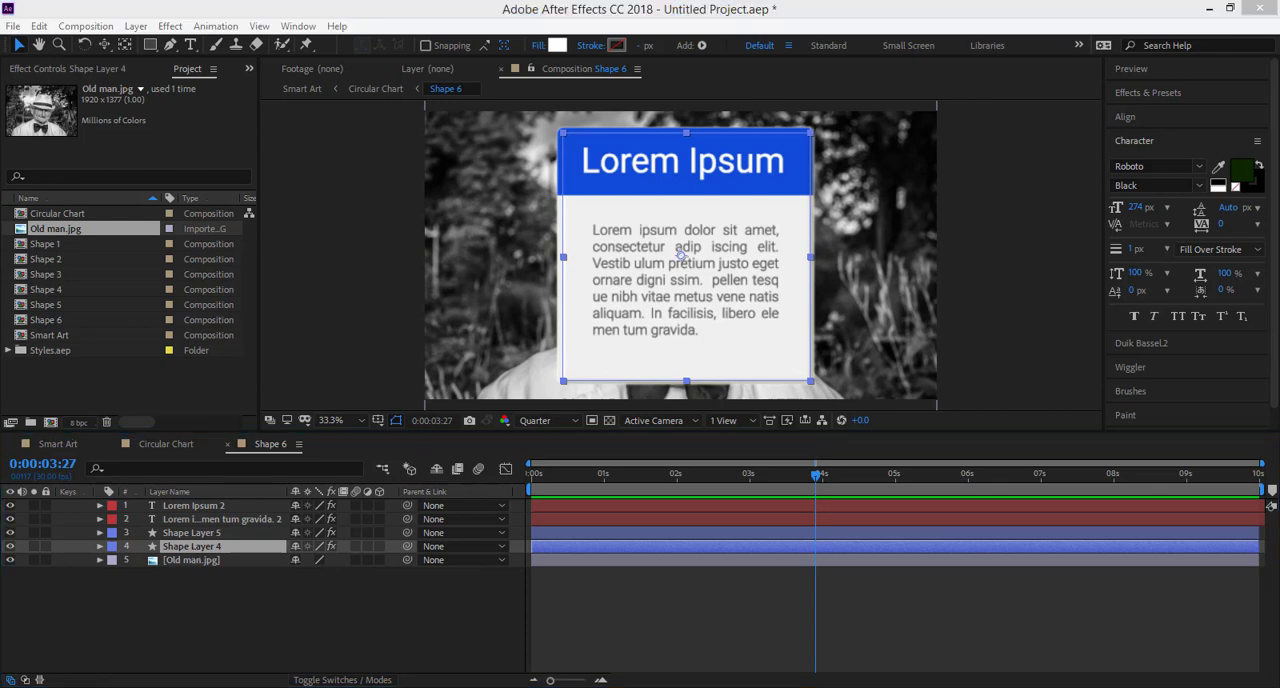
pyautogui.click(25, 681)
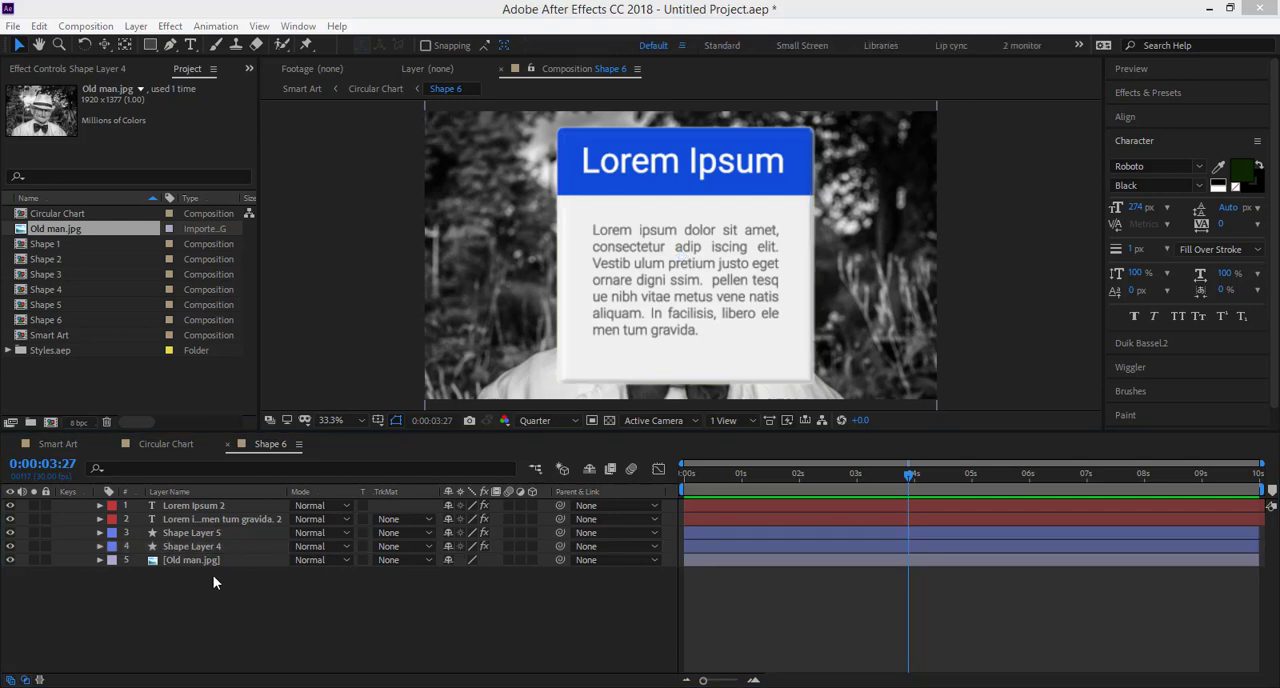
pyautogui.click(200, 560)
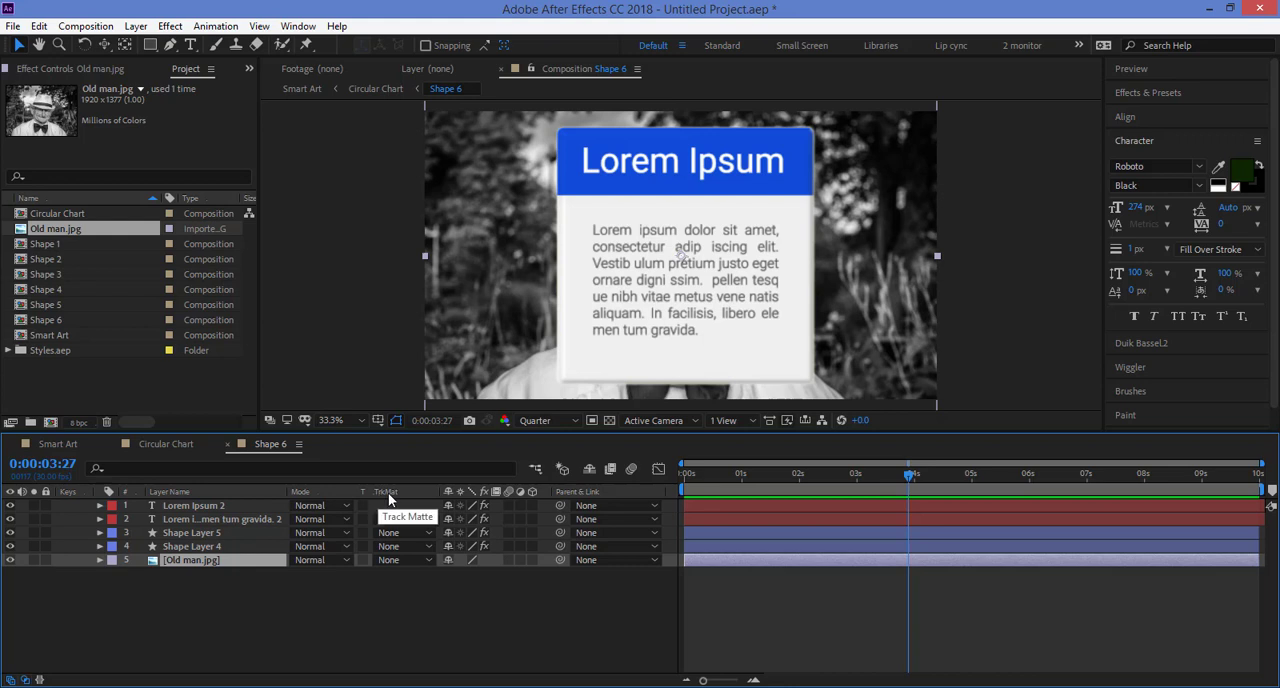
pyautogui.click(403, 562)
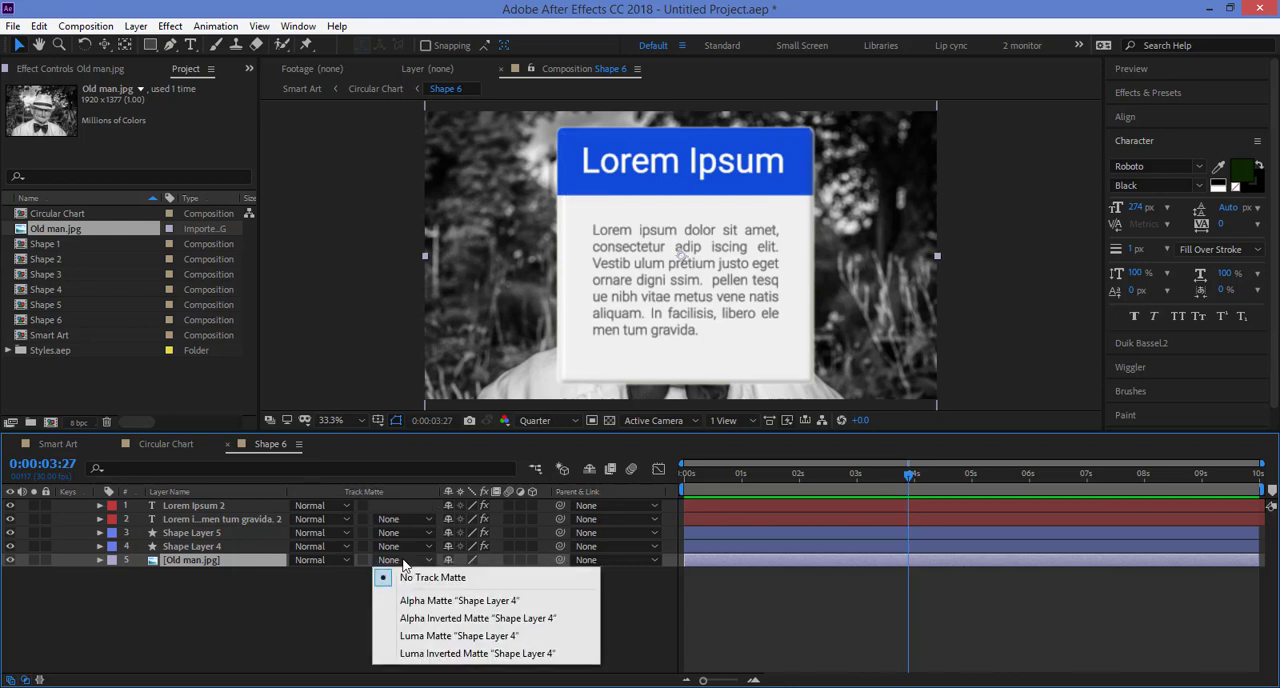
pyautogui.click(434, 602)
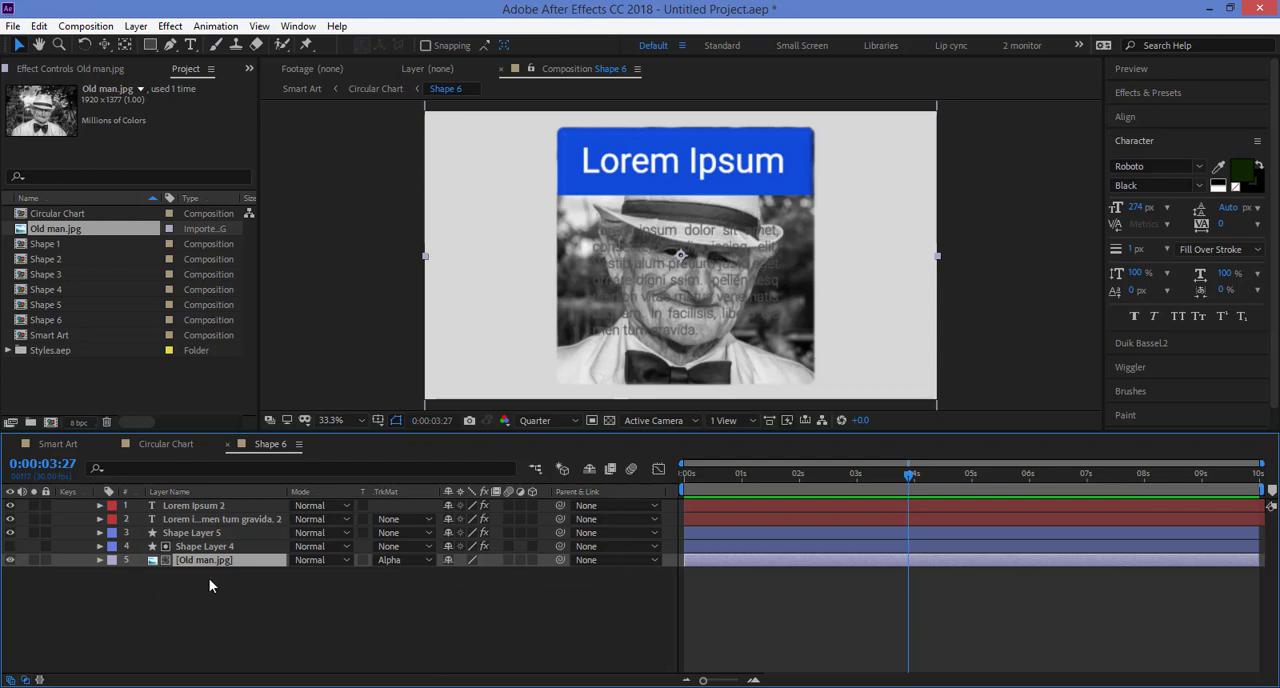
# Step: Scale the Old man.jpg layer to 67% and delete the Lorem ipsum paragraph text layer covering it
pyautogui.press('s')
pyautogui.moveTo(469, 577); pyautogui.dragTo(447, 577)
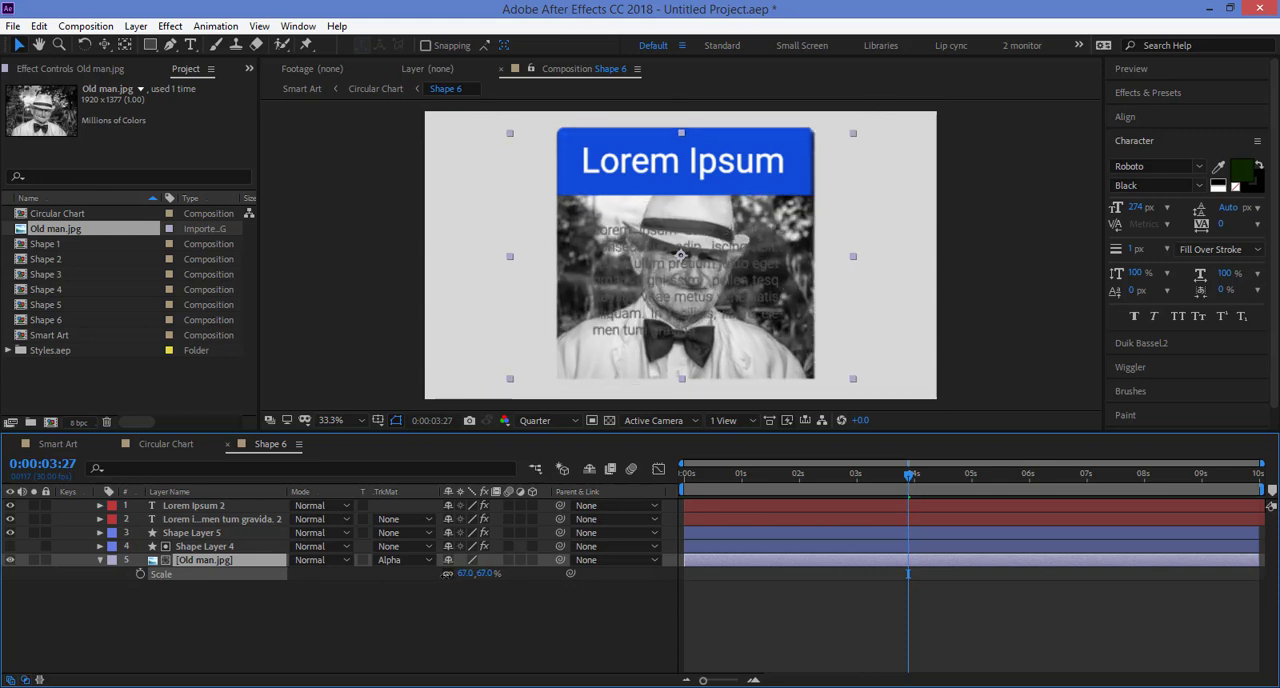
pyautogui.click(741, 294)
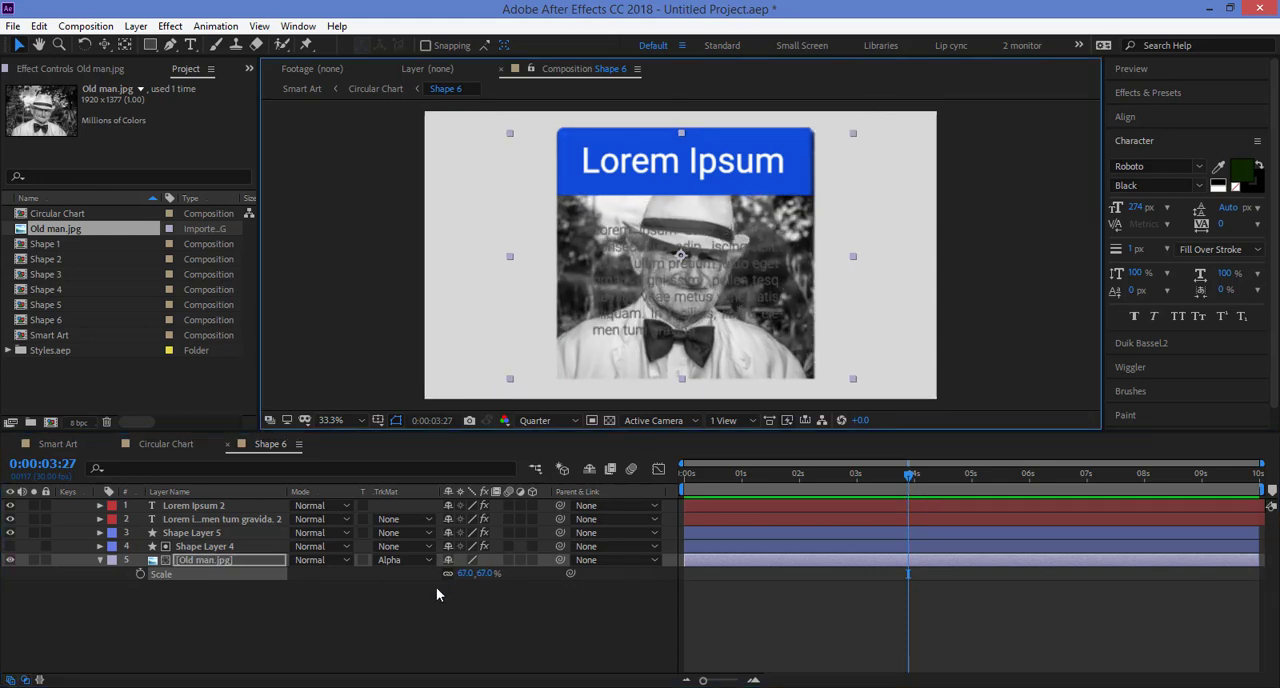
pyautogui.click(210, 519)
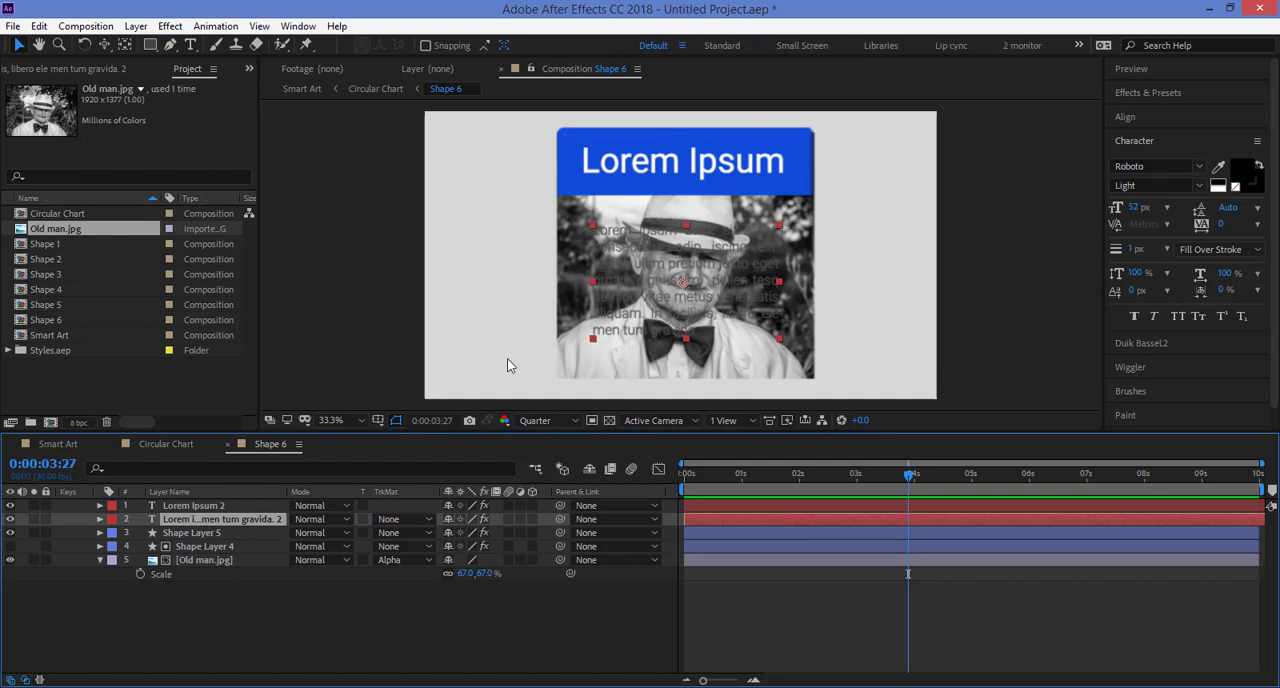
pyautogui.press('Delete')
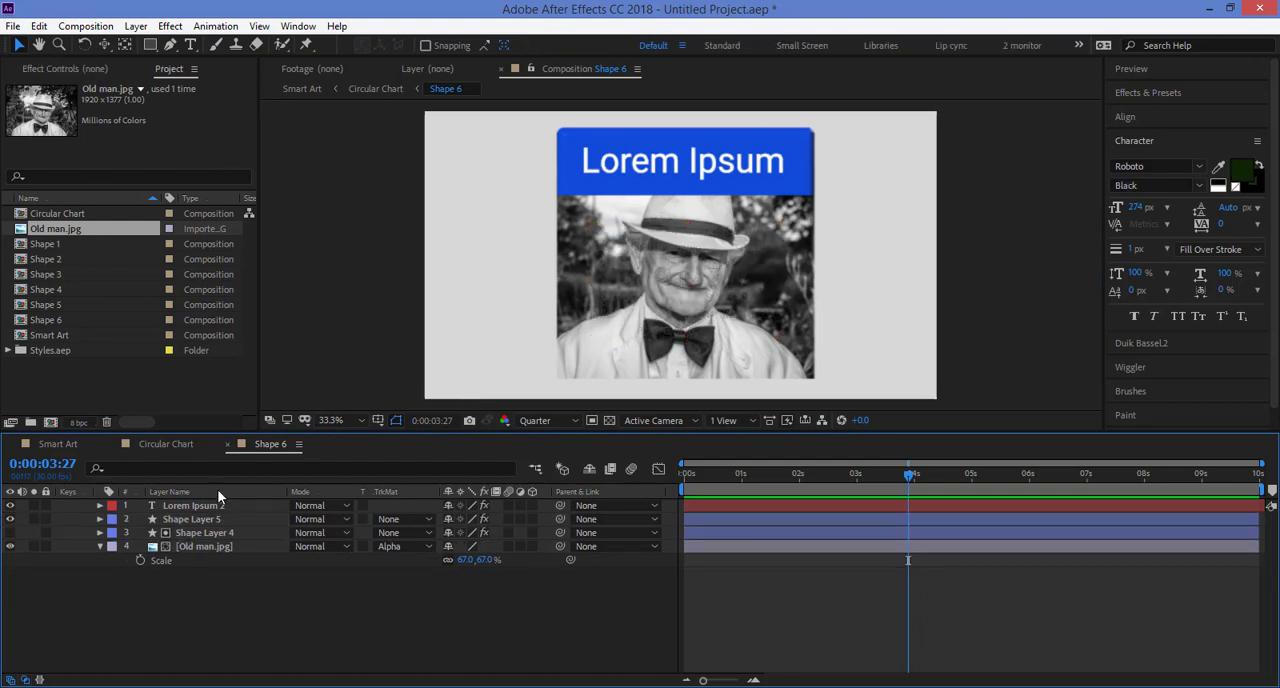
# Step: Replace the Lorem Ipsum title with "Grandpa" and center the text in the blue header
pyautogui.click(196, 506)
pyautogui.doubleClick(722, 163)
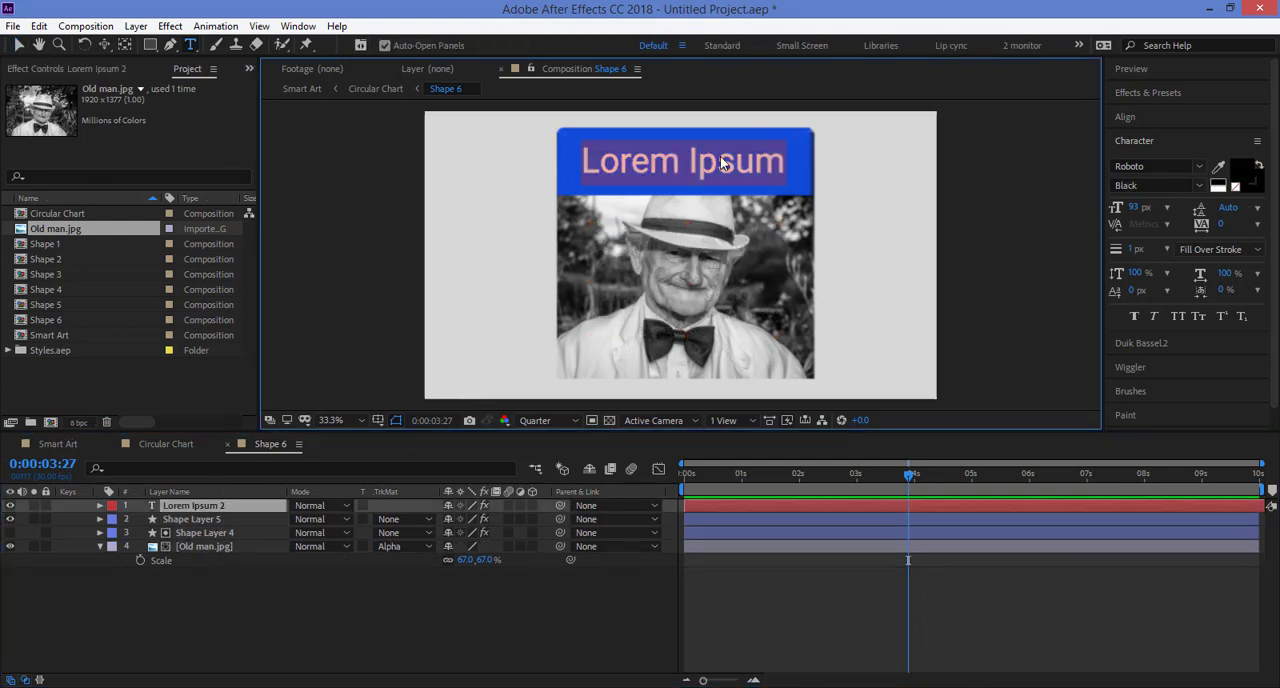
pyautogui.write('Gra')
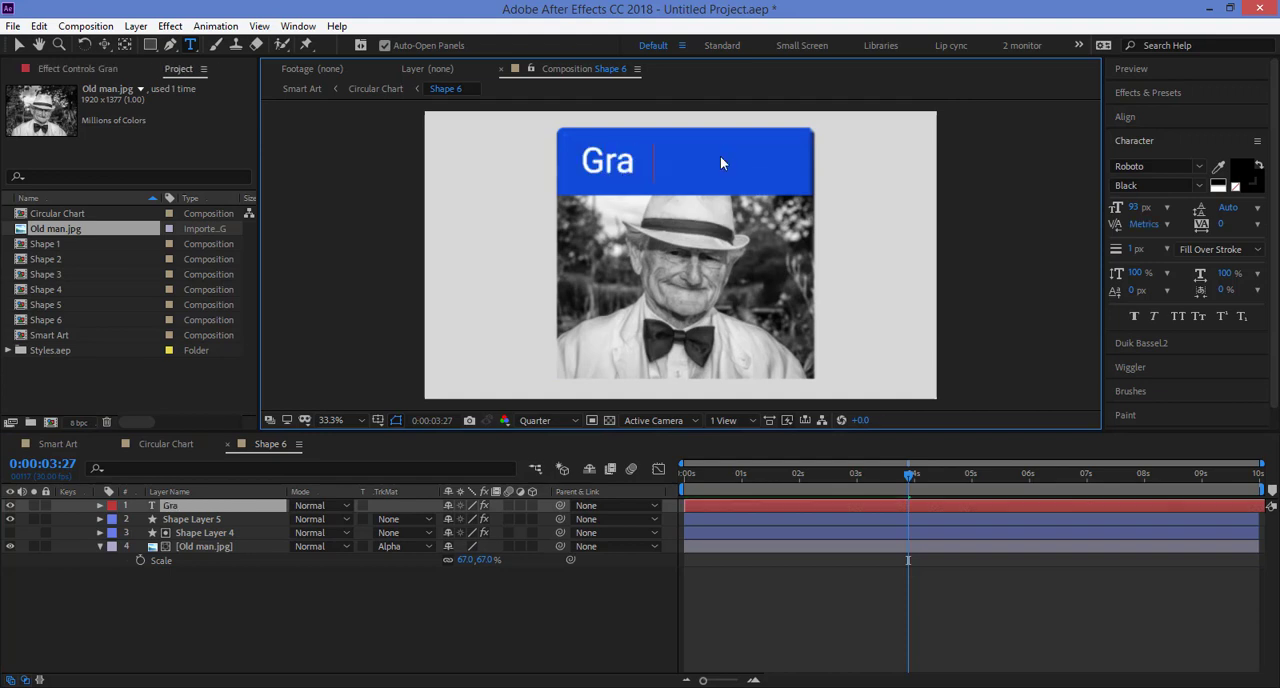
pyautogui.write('ndpa')
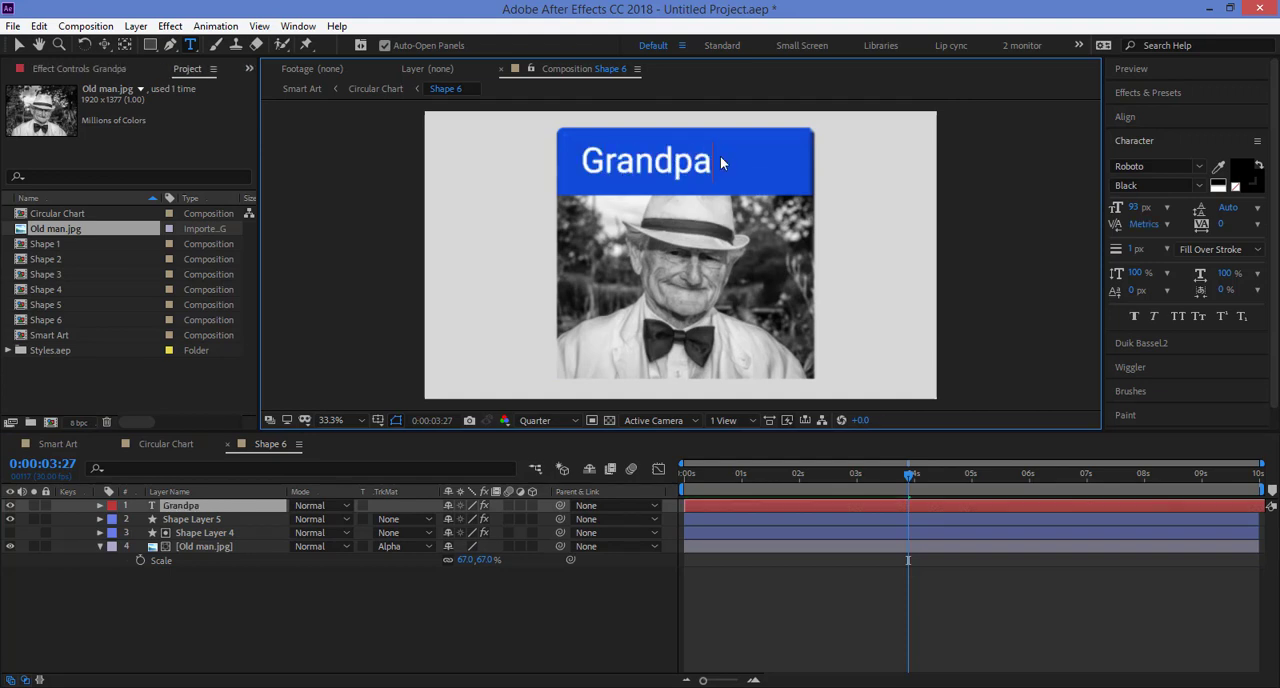
pyautogui.press('Escape')
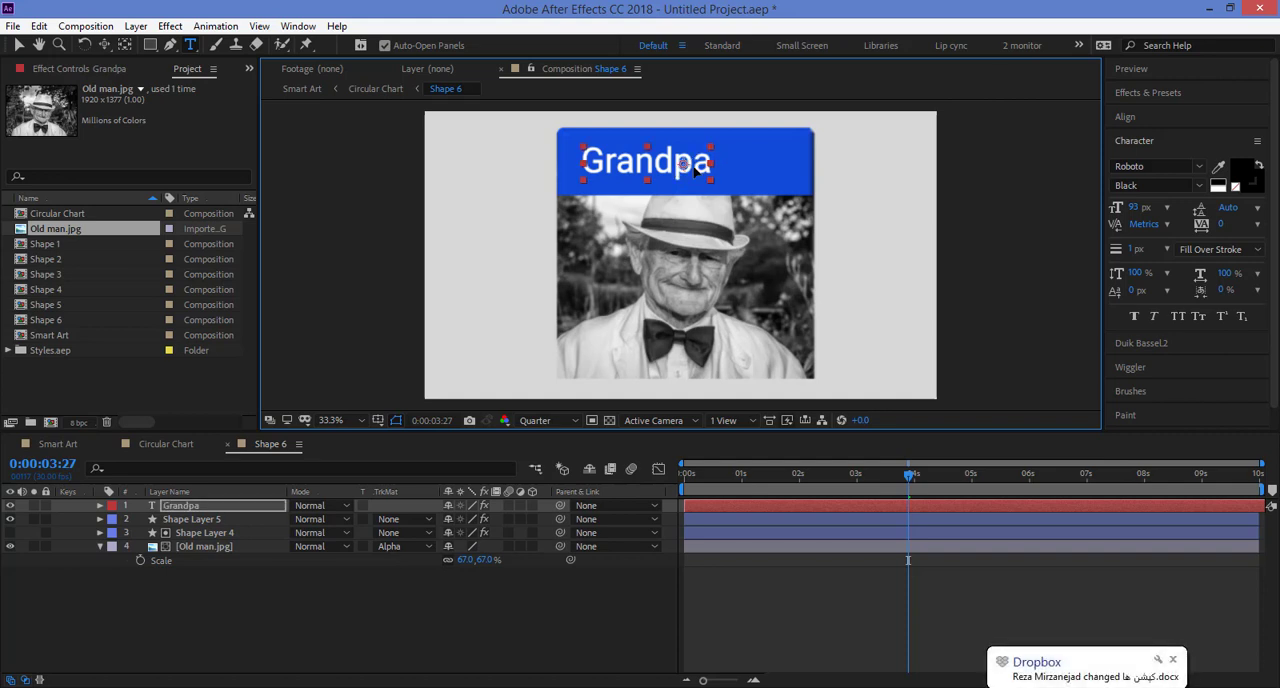
pyautogui.moveTo(693, 170); pyautogui.dragTo(718, 185)
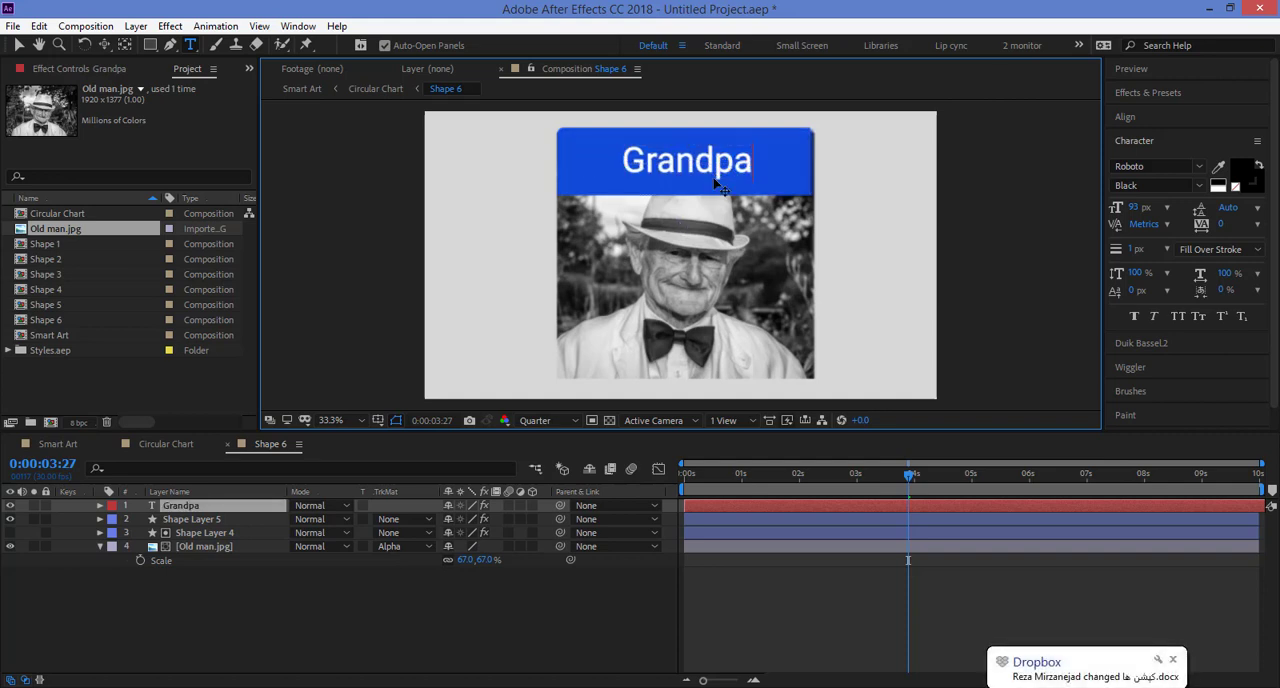
pyautogui.click(763, 596)
# Step: Return to the Smart Art composition and scrub to about 0:00:04:13 to review the rotating chart with its photo
pyautogui.click(58, 444)
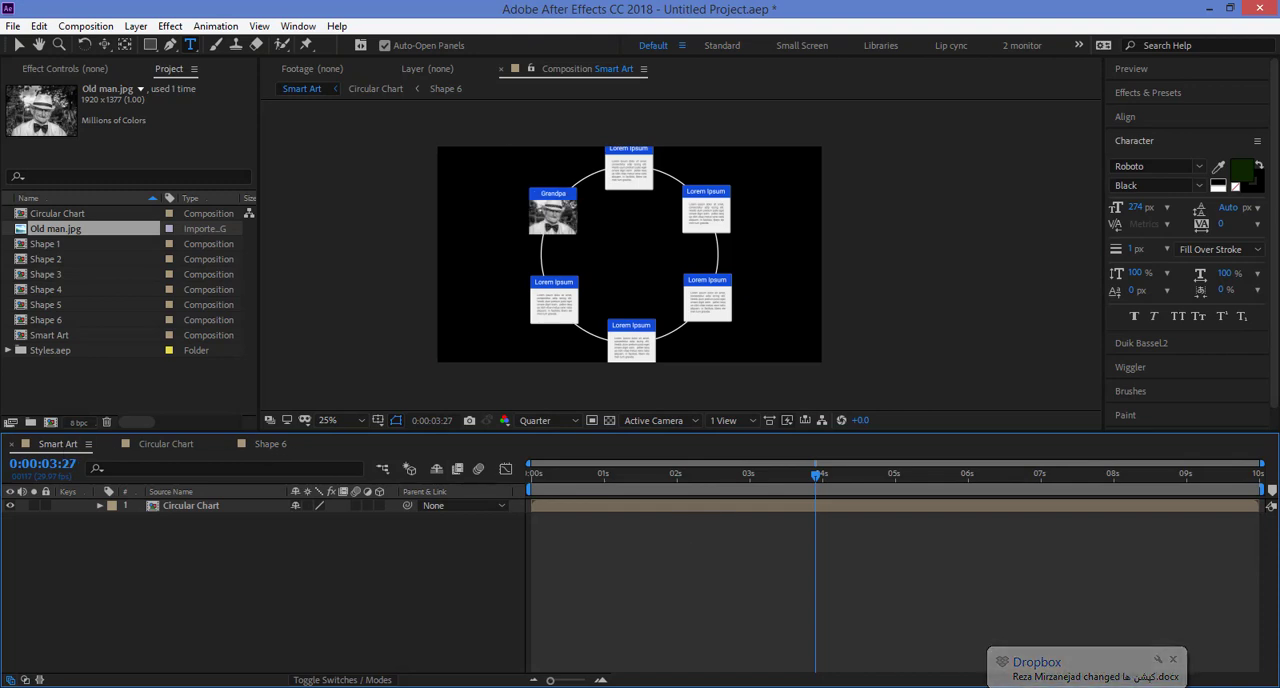
pyautogui.moveTo(692, 480); pyautogui.dragTo(855, 483)
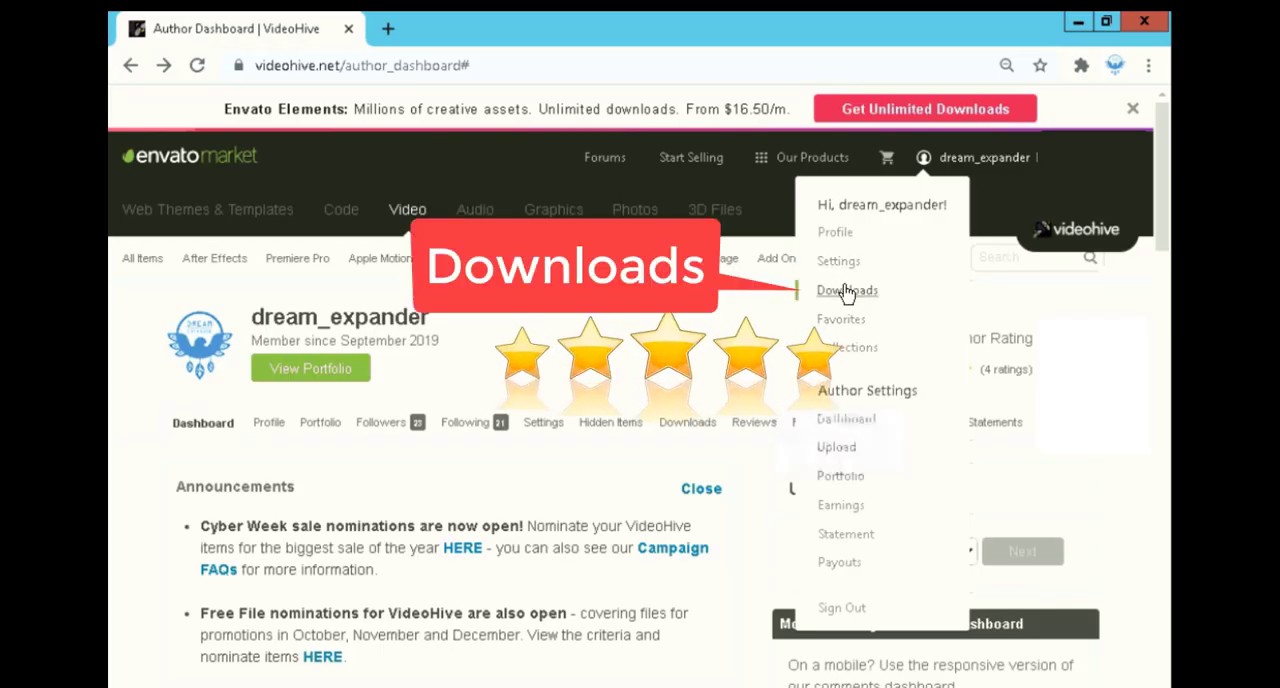
# Step: Switch to the VideoHive website in the browser and open the account's Downloads page
pyautogui.click(848, 288)
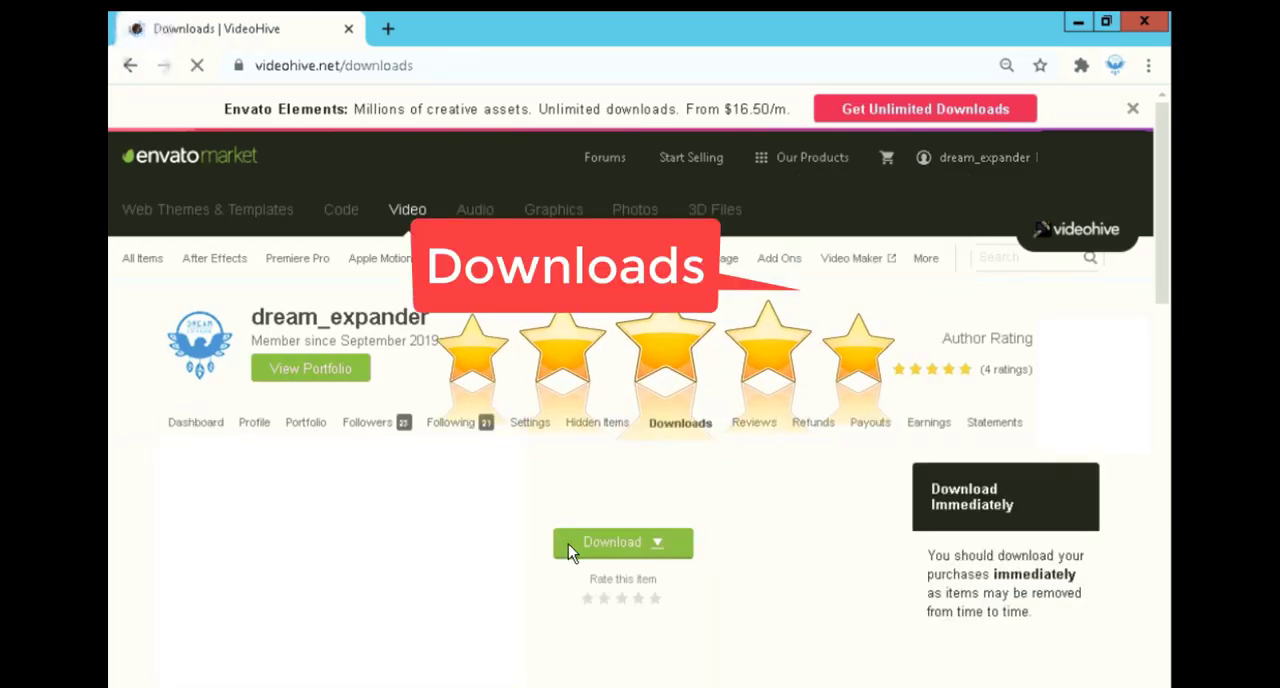